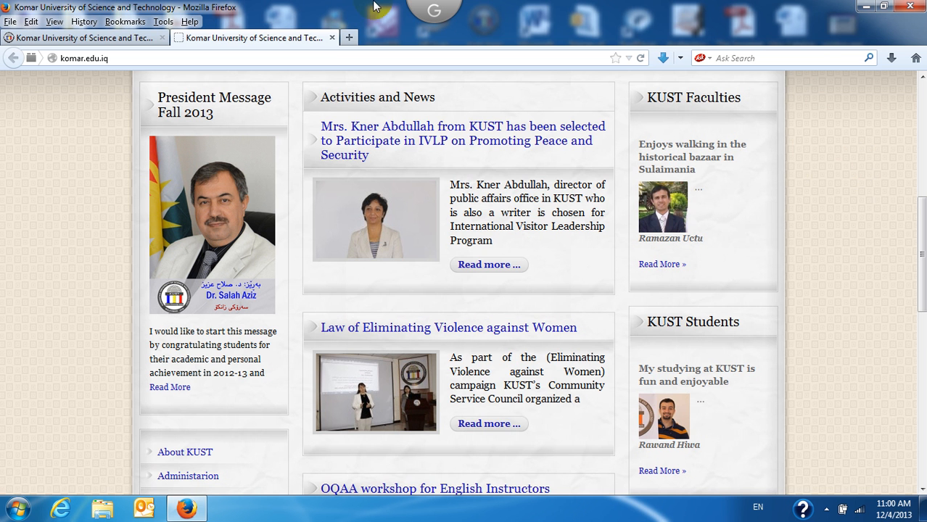
# Step: Load the Moodle site in the first tab, then go back to the top of the komar.edu.iq homepage
pyautogui.click(63, 40)
pyautogui.click(64, 41)
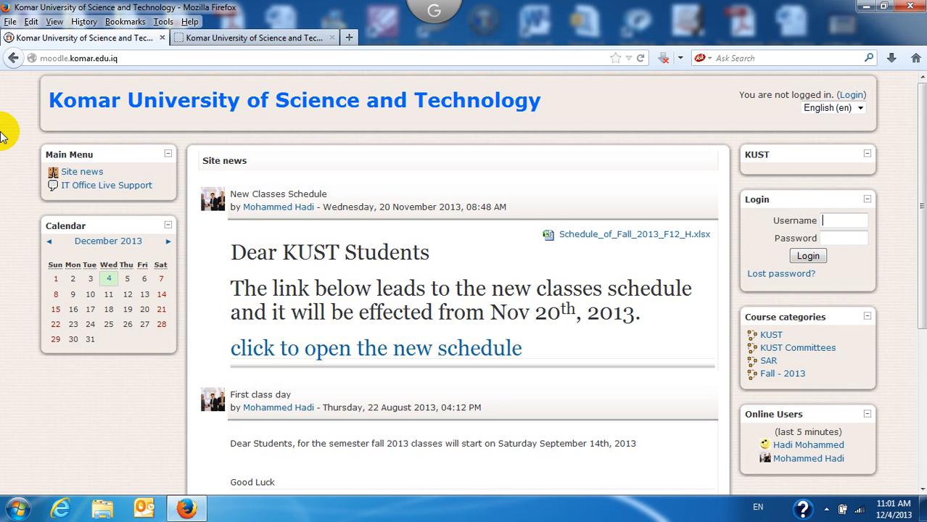
pyautogui.click(240, 40)
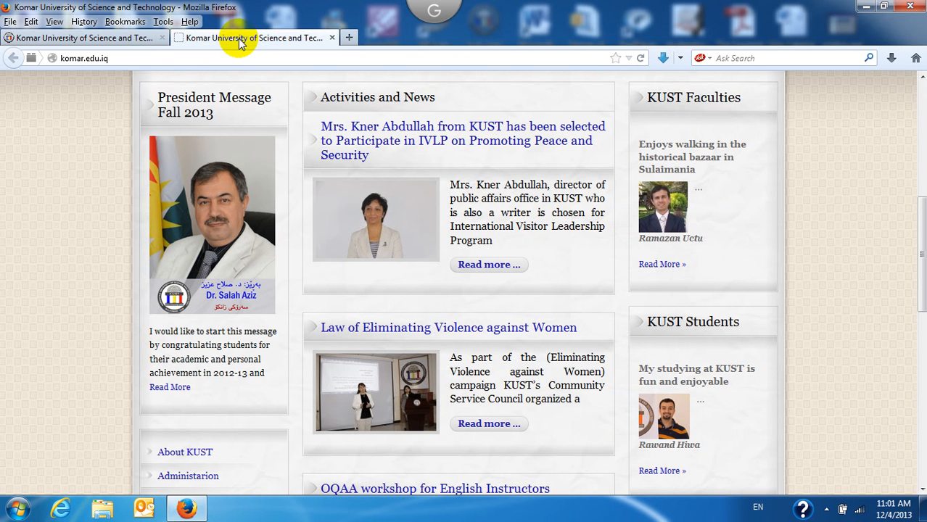
pyautogui.click(140, 59)
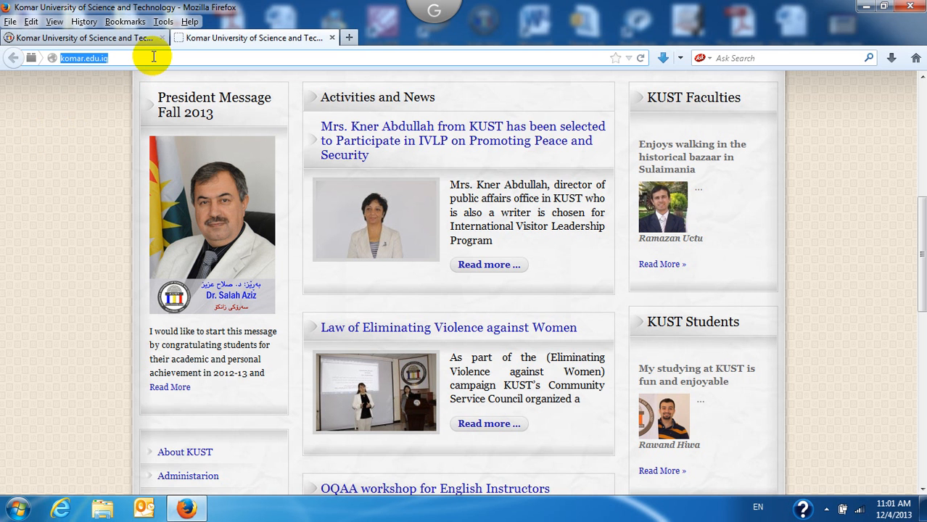
pyautogui.moveTo(921, 269); pyautogui.dragTo(922, 145)
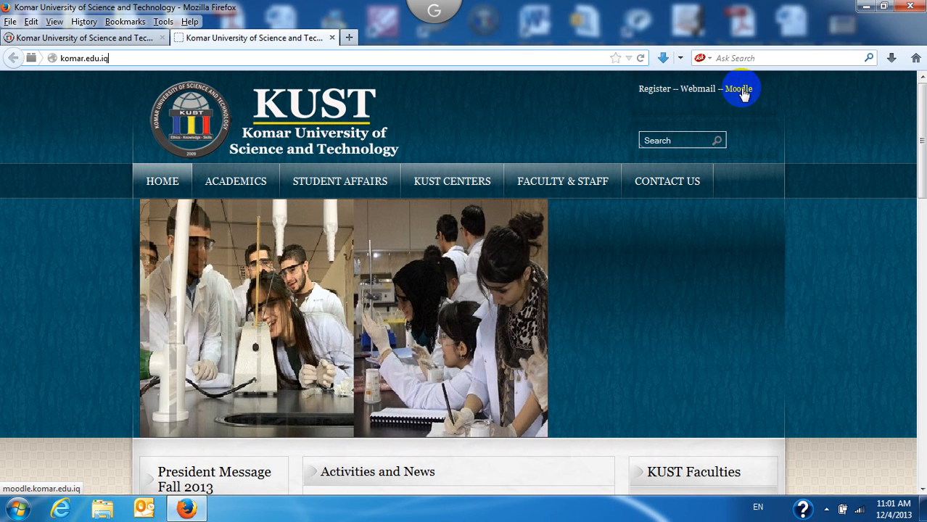
# Step: Follow the Moodle link to moodle.komar.edu.iq and look over its news, calendar and login box
pyautogui.click(740, 90)
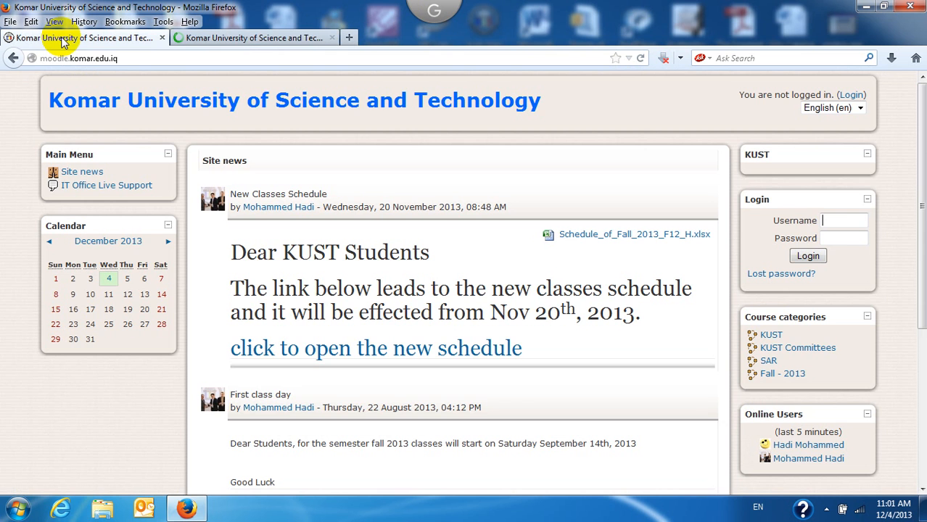
pyautogui.click(142, 61)
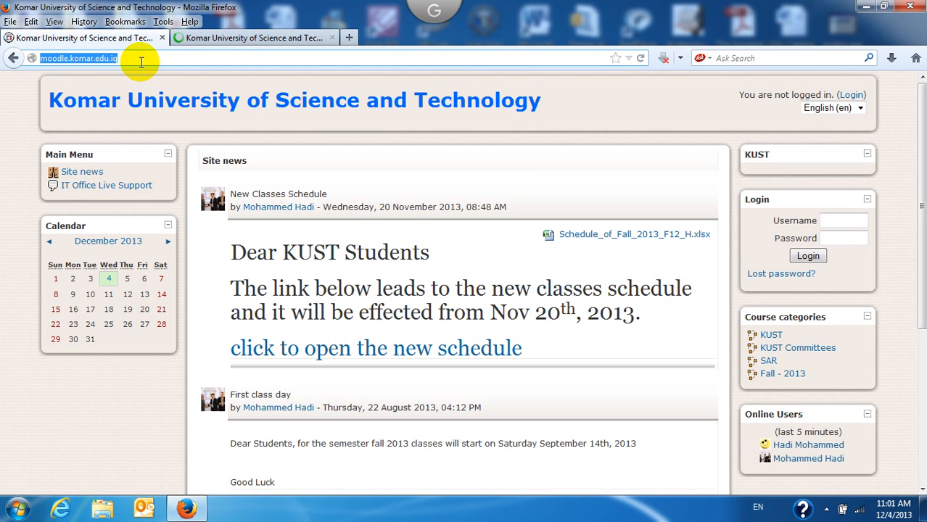
pyautogui.click(216, 40)
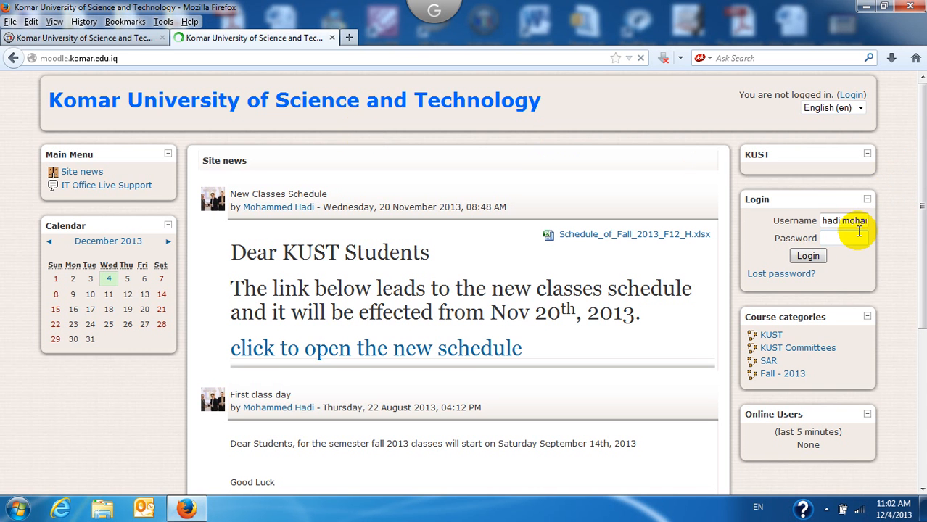
pyautogui.moveTo(922, 145); pyautogui.dragTo(918, 73)
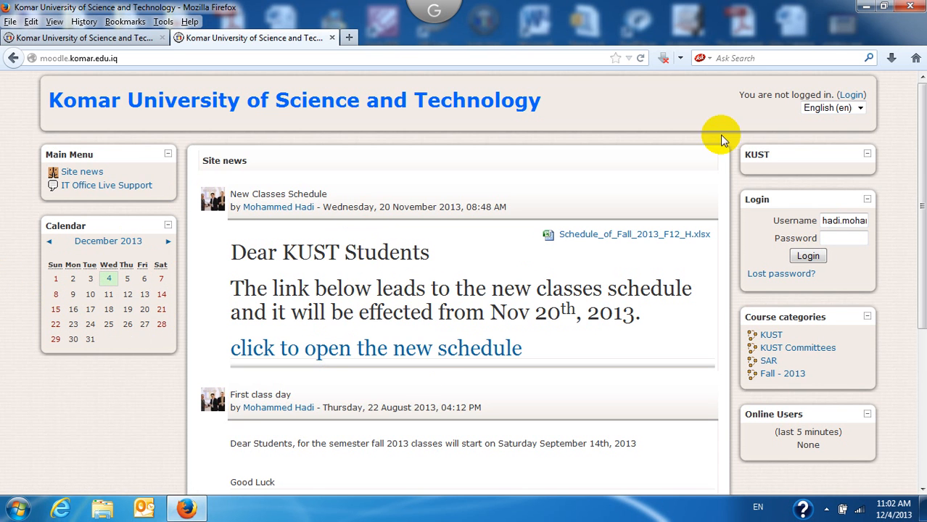
pyautogui.moveTo(922, 105); pyautogui.dragTo(919, 149)
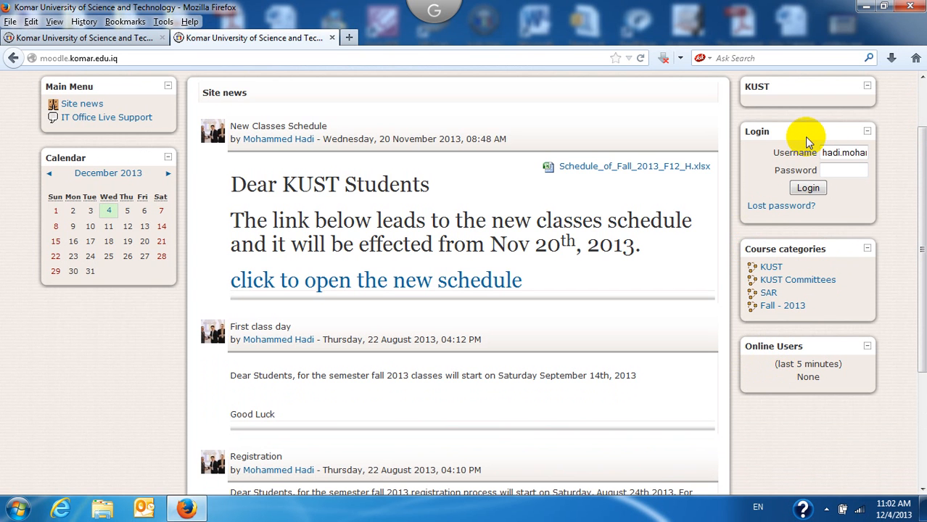
pyautogui.moveTo(912, 213); pyautogui.dragTo(920, 158)
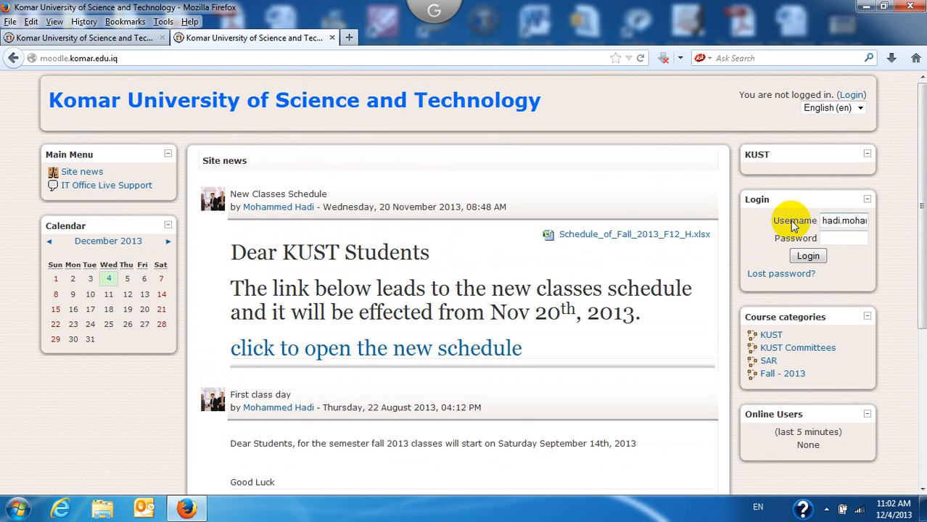
pyautogui.scroll(-1, 920, 181)
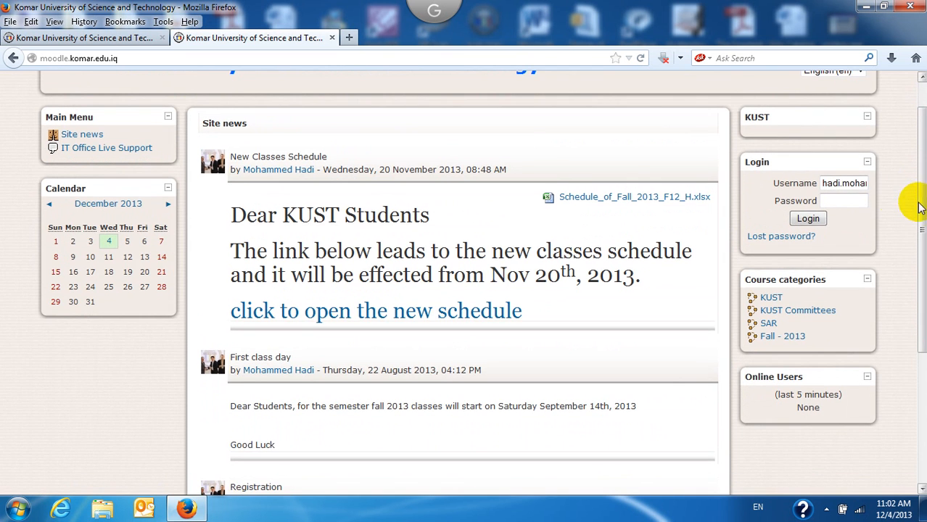
pyautogui.scroll(1, 915, 159)
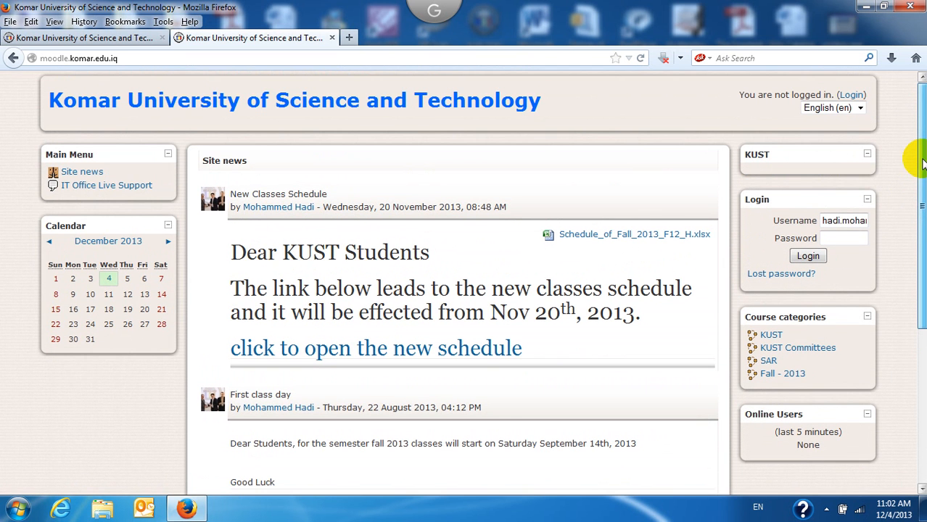
# Step: Enter the account username and password in the Moodle login box and log in
pyautogui.click(859, 221)
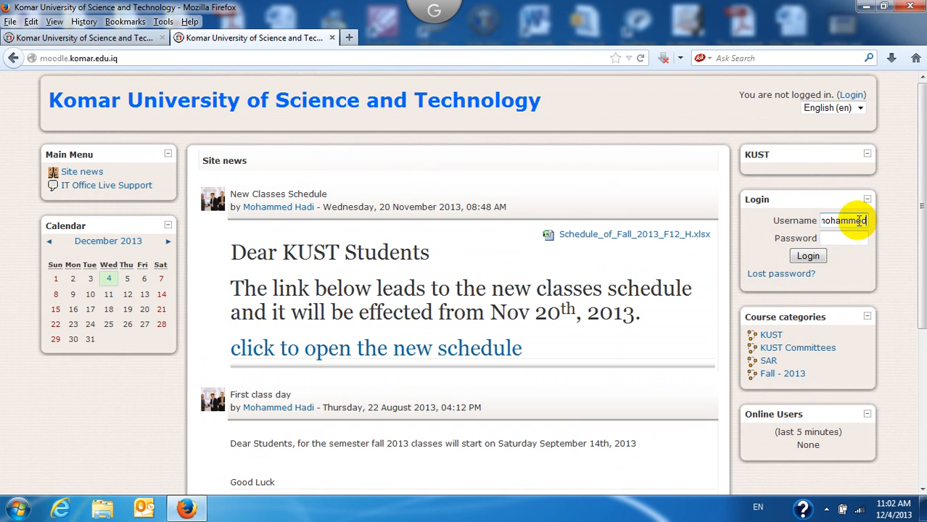
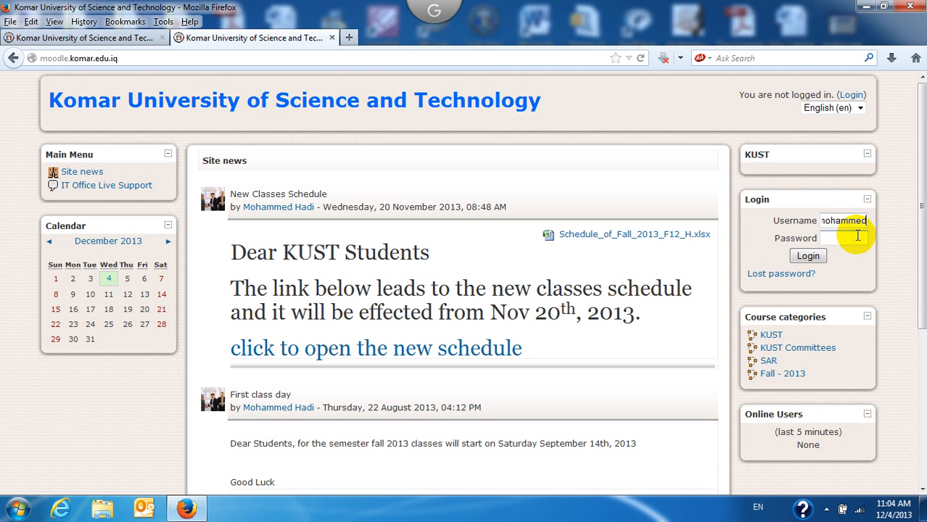
pyautogui.click(849, 240)
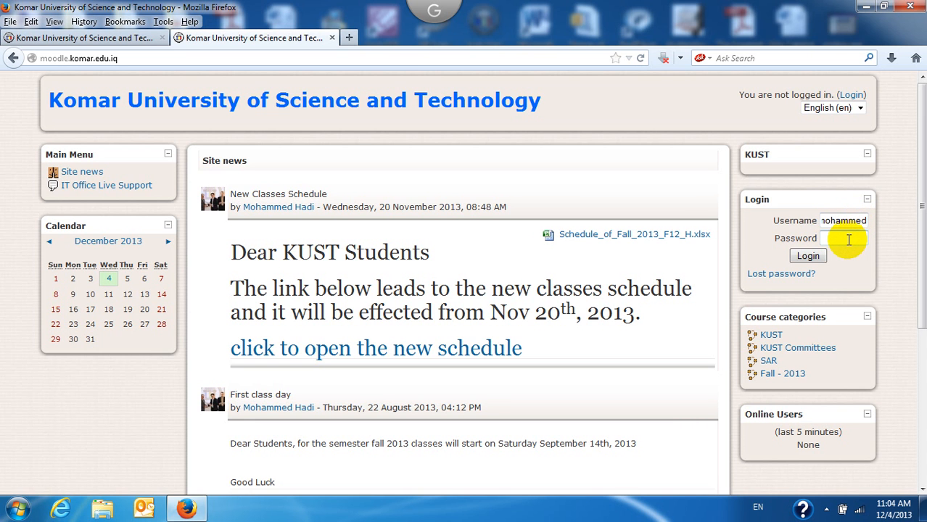
pyautogui.write('••••••••')
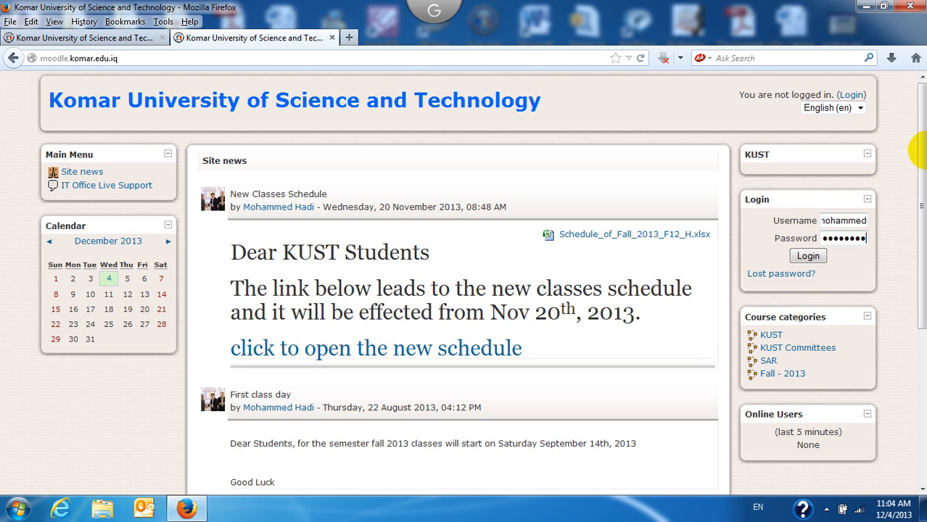
pyautogui.scroll(-1, 923, 183)
pyautogui.scroll(-1, 923, 183)
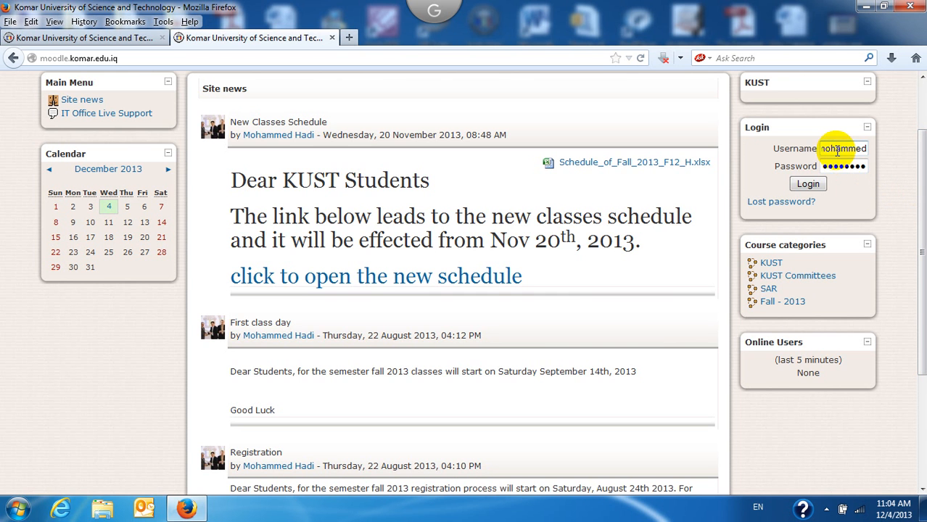
pyautogui.click(805, 183)
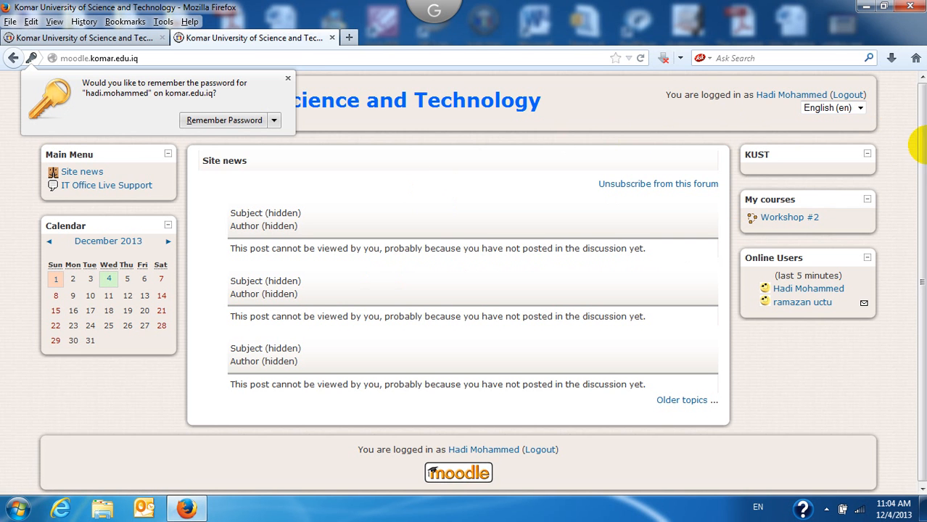
# Step: Go to the account's profile page through the 'You are logged in as' name link
pyautogui.moveTo(922, 157); pyautogui.dragTo(922, 114)
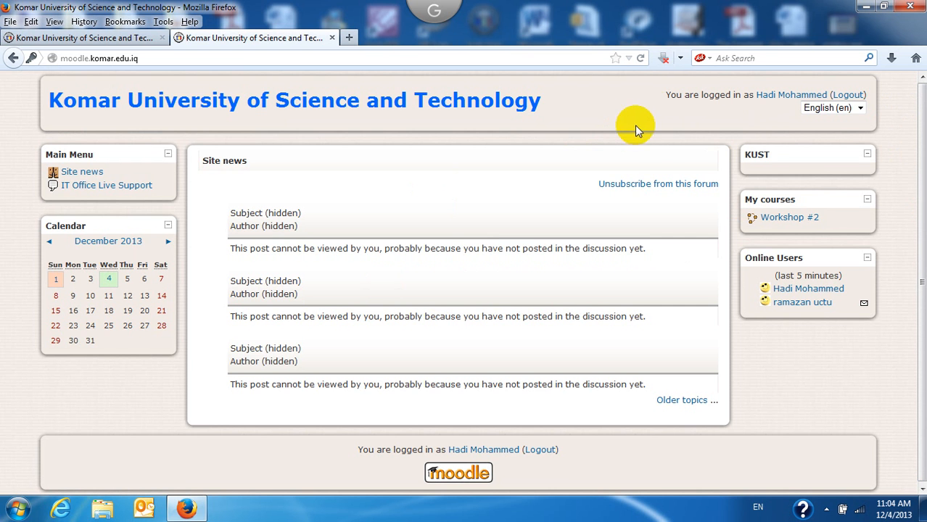
pyautogui.click(771, 102)
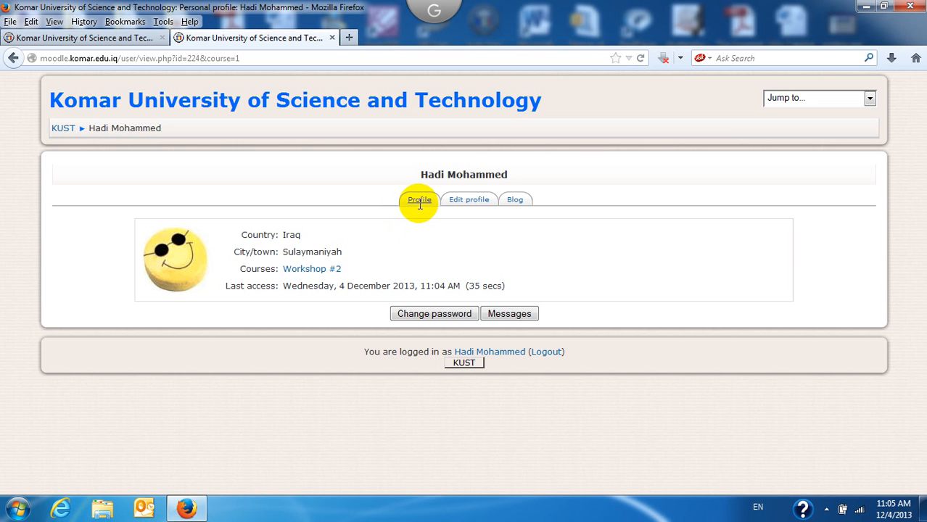
# Step: Replace the account password, entering the current one and the new one twice, and confirm
pyautogui.click(423, 321)
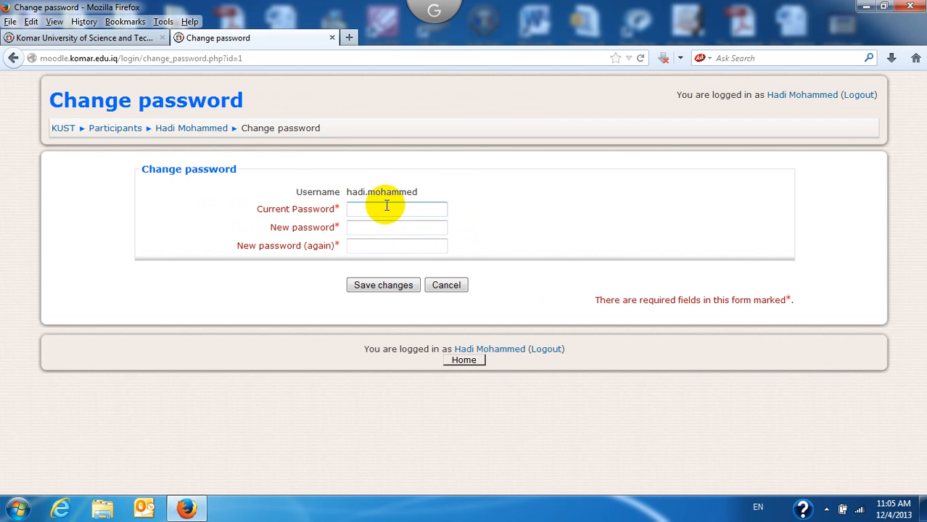
pyautogui.click(387, 209)
pyautogui.write('********')
pyautogui.click(373, 228)
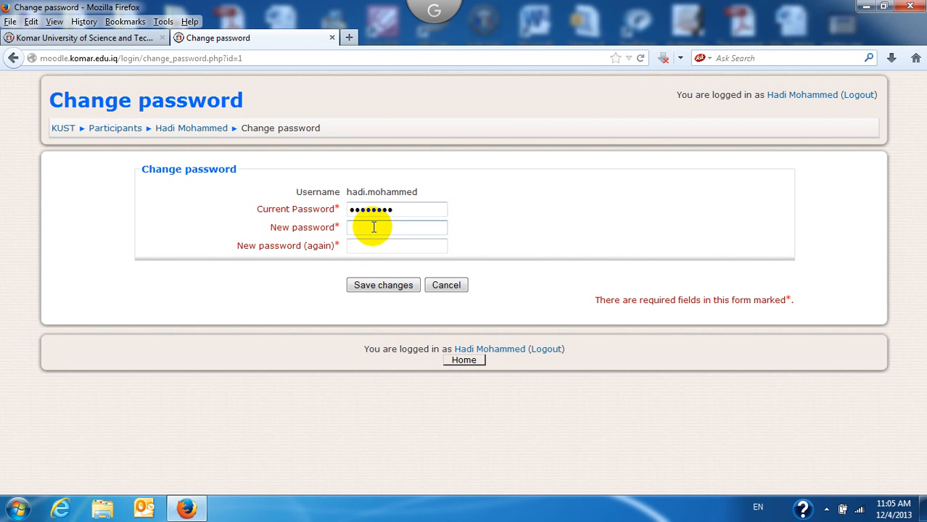
pyautogui.write('*******')
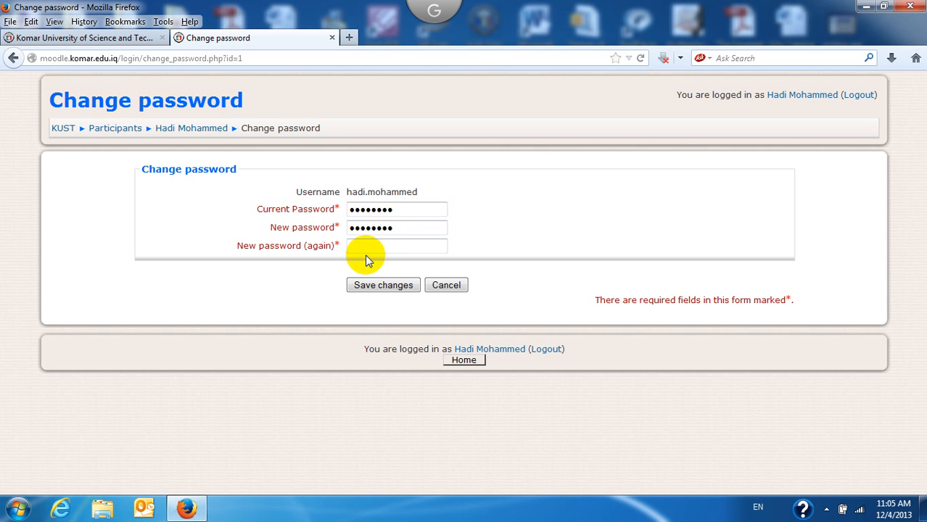
pyautogui.click(362, 245)
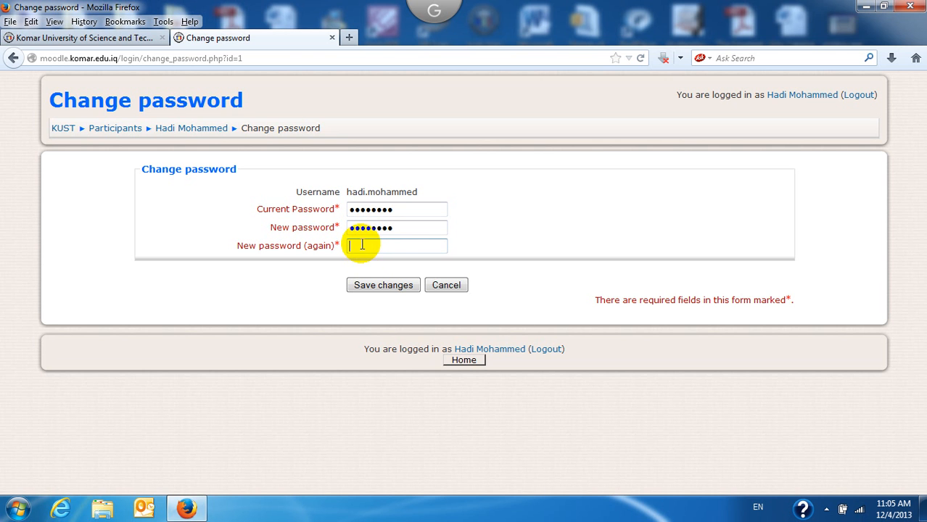
pyautogui.write('••••••••')
pyautogui.click(357, 287)
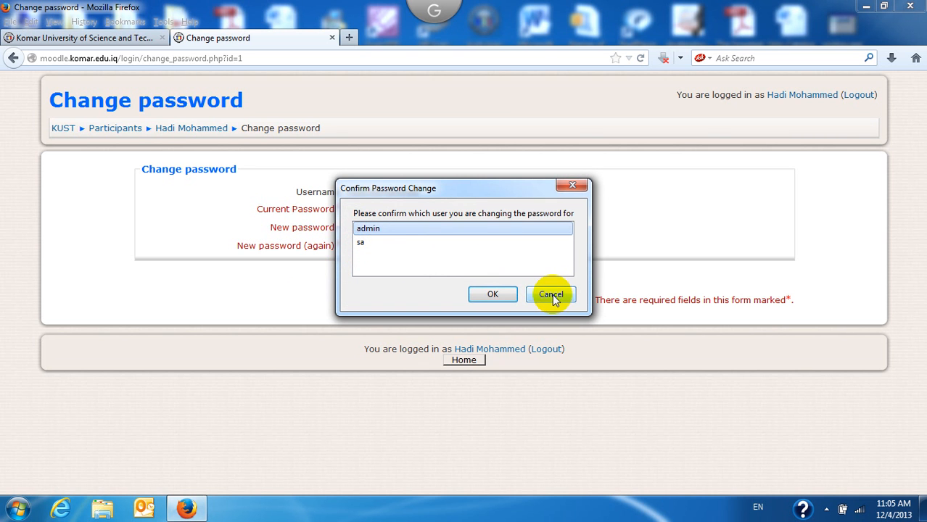
pyautogui.click(483, 291)
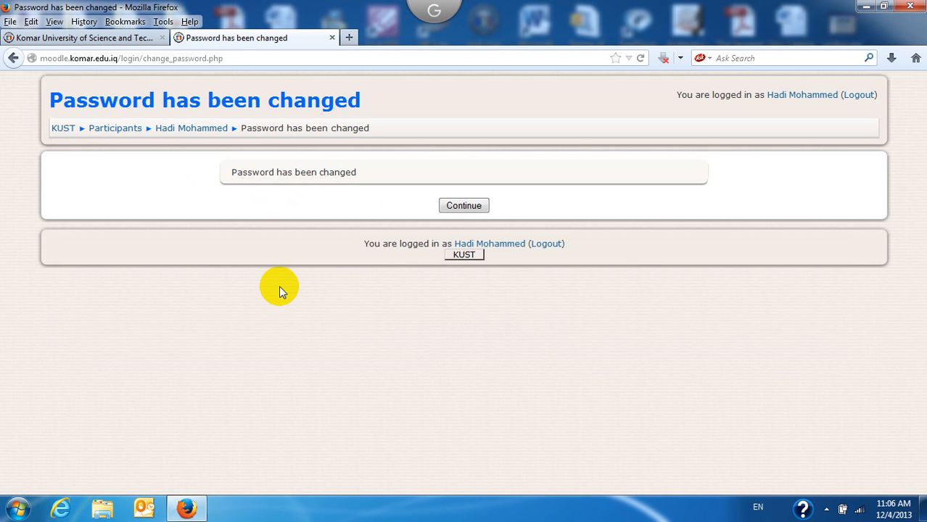
pyautogui.click(461, 210)
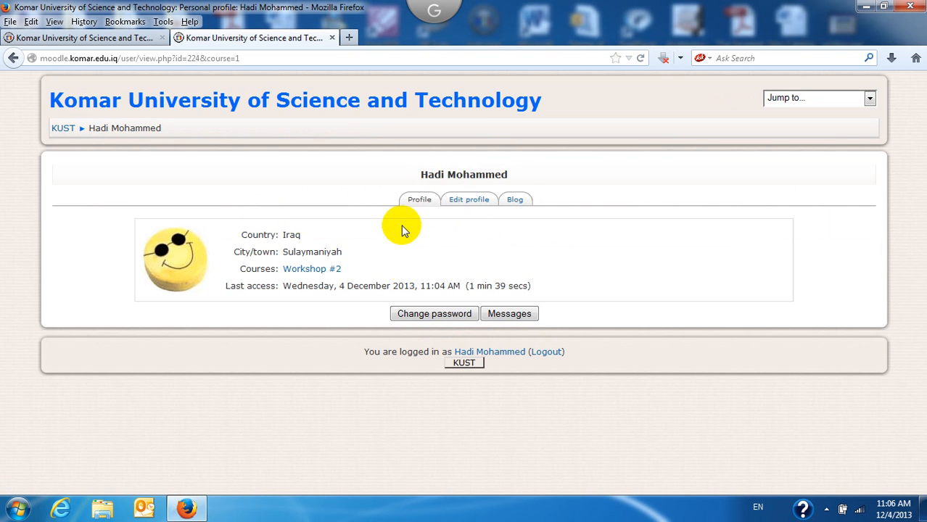
# Step: Look over the profile editing form, then go back to the KUST front page via the breadcrumb
pyautogui.click(464, 204)
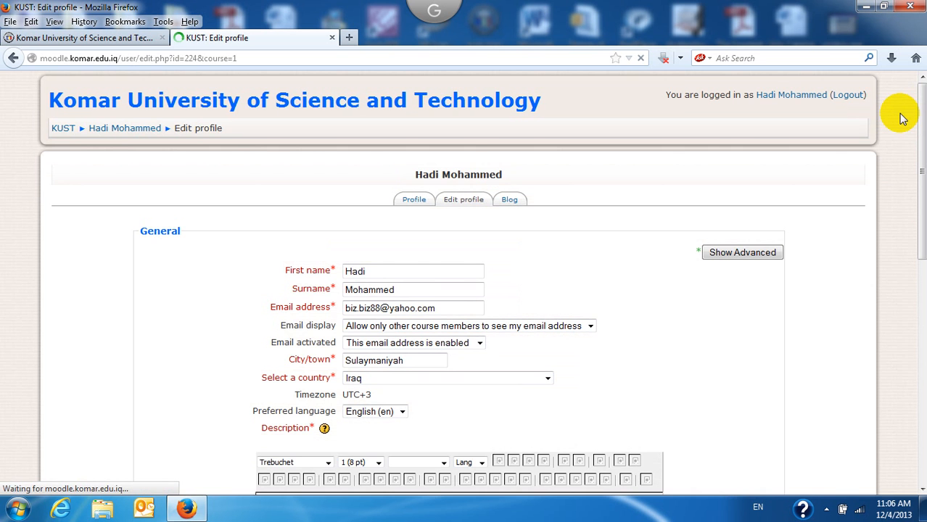
pyautogui.moveTo(921, 113); pyautogui.dragTo(921, 189)
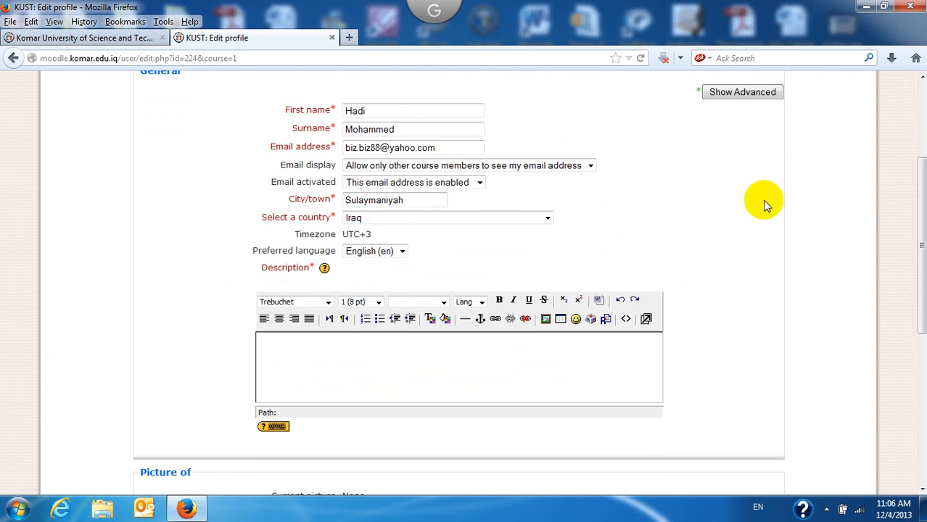
pyautogui.moveTo(923, 176); pyautogui.dragTo(923, 182)
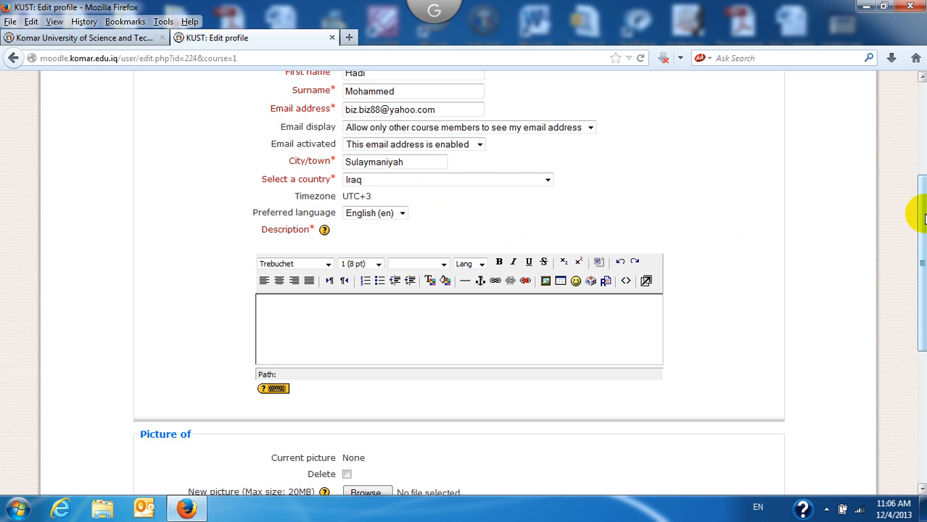
pyautogui.moveTo(916, 218); pyautogui.dragTo(923, 349)
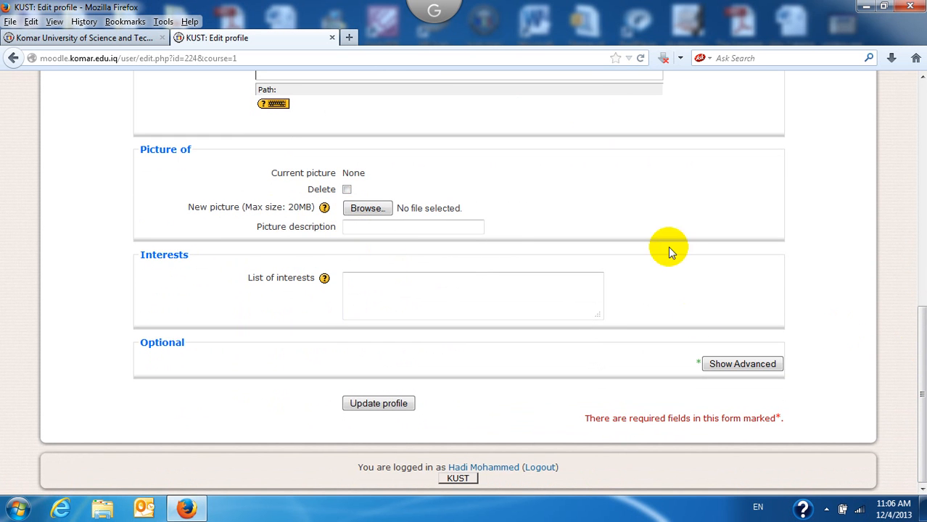
pyautogui.moveTo(923, 352); pyautogui.dragTo(920, 83)
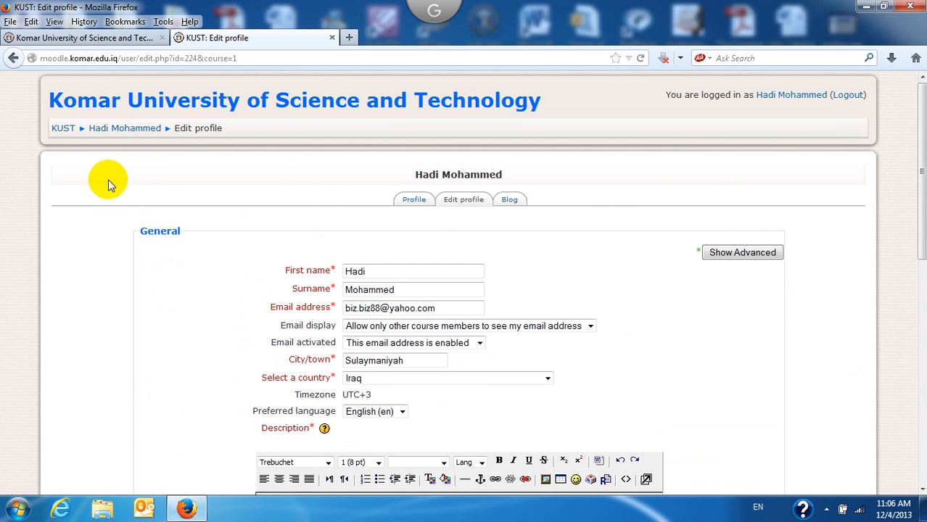
pyautogui.click(63, 130)
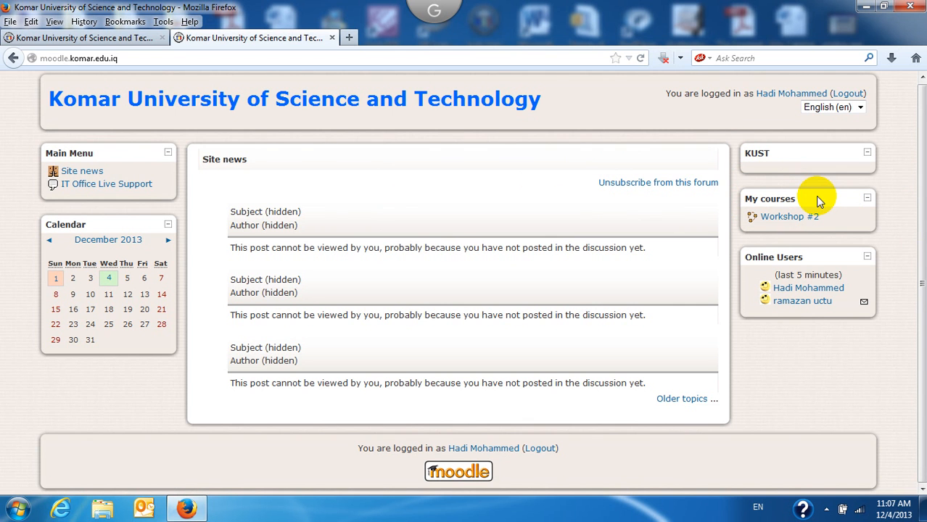
# Step: Go into Workshop #2 from the My courses block
pyautogui.click(787, 220)
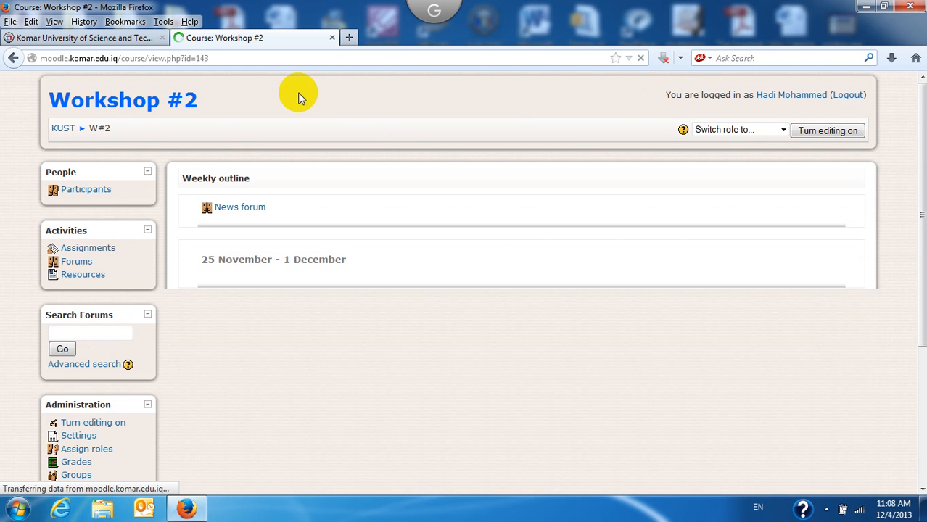
# Step: Find the Administration block on the Workshop #2 page and go to Assign roles
pyautogui.moveTo(40, 102); pyautogui.dragTo(227, 100)
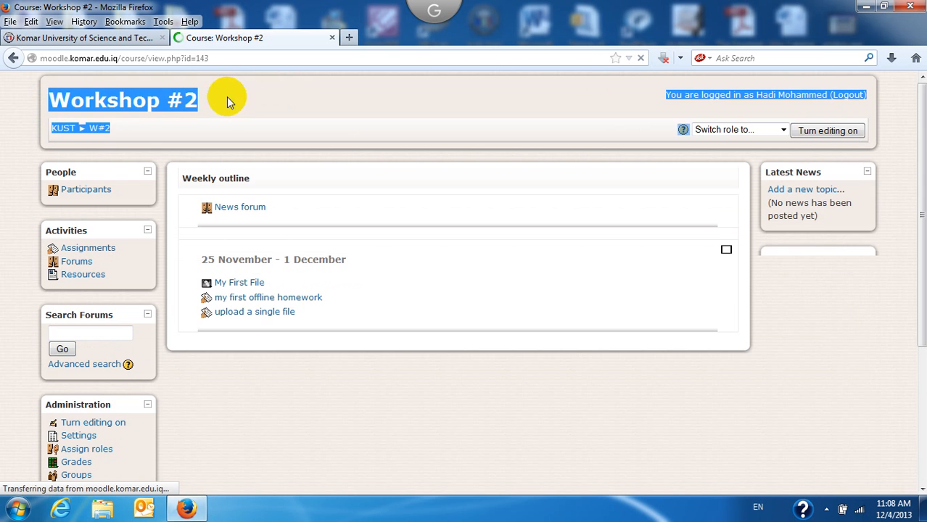
pyautogui.click(306, 98)
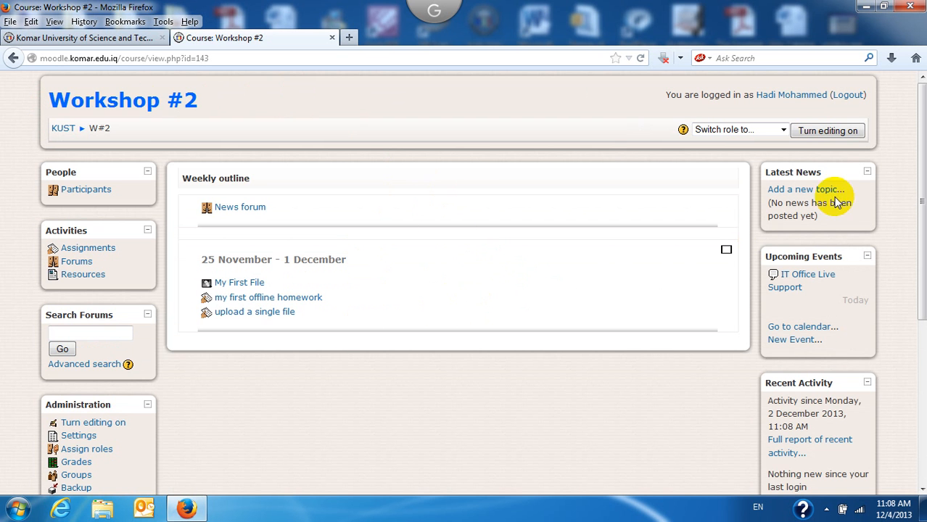
pyautogui.moveTo(924, 139); pyautogui.dragTo(920, 245)
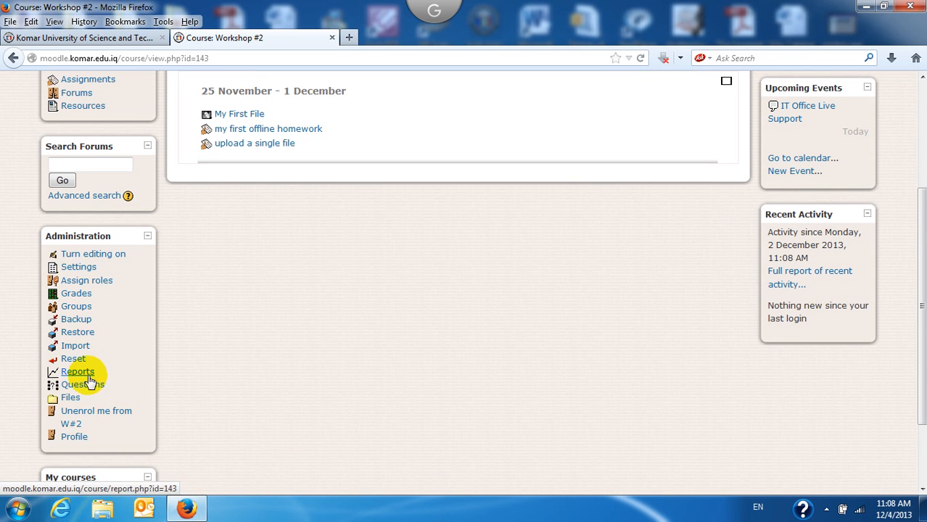
pyautogui.scroll(4, 921, 270)
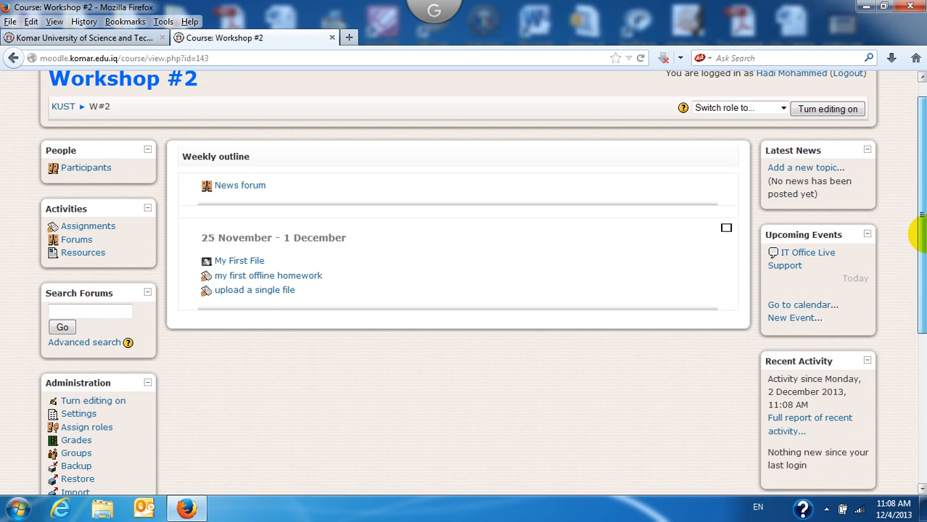
pyautogui.moveTo(925, 233); pyautogui.dragTo(924, 180)
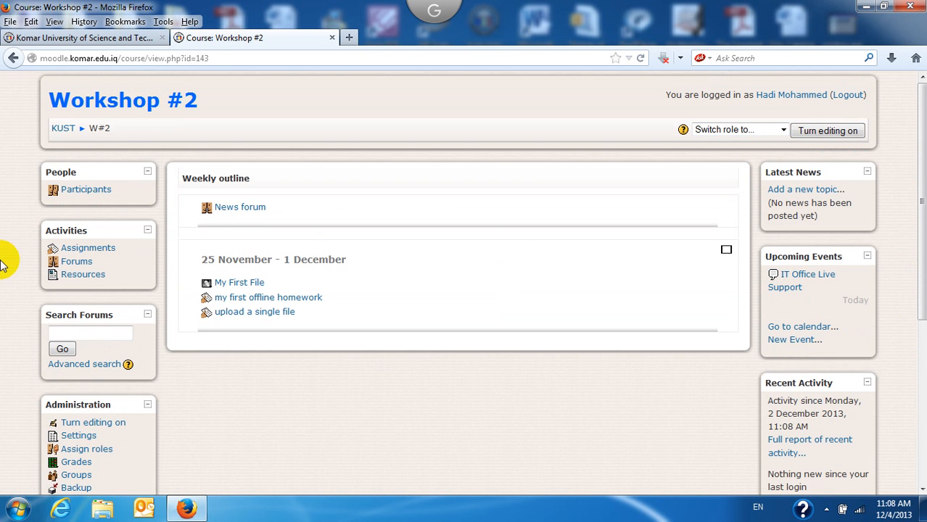
pyautogui.moveTo(923, 150); pyautogui.dragTo(916, 222)
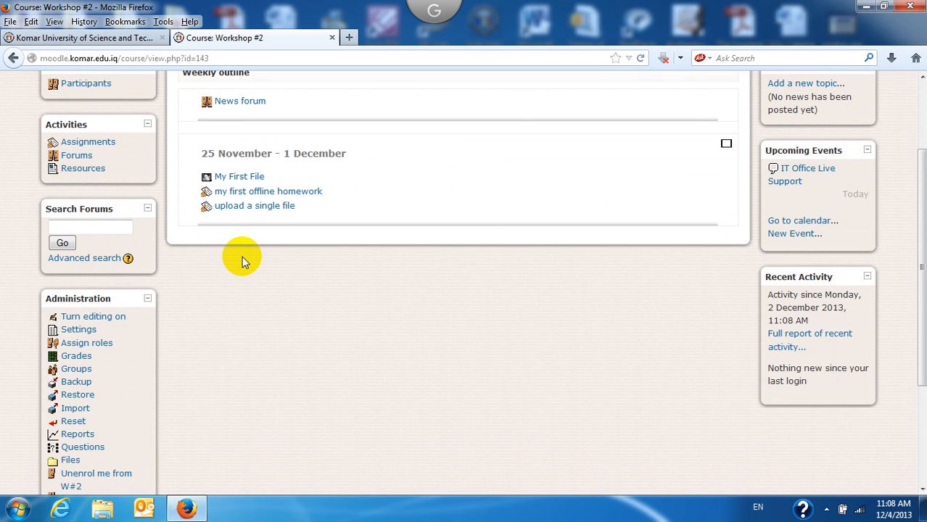
pyautogui.moveTo(917, 224); pyautogui.dragTo(917, 134)
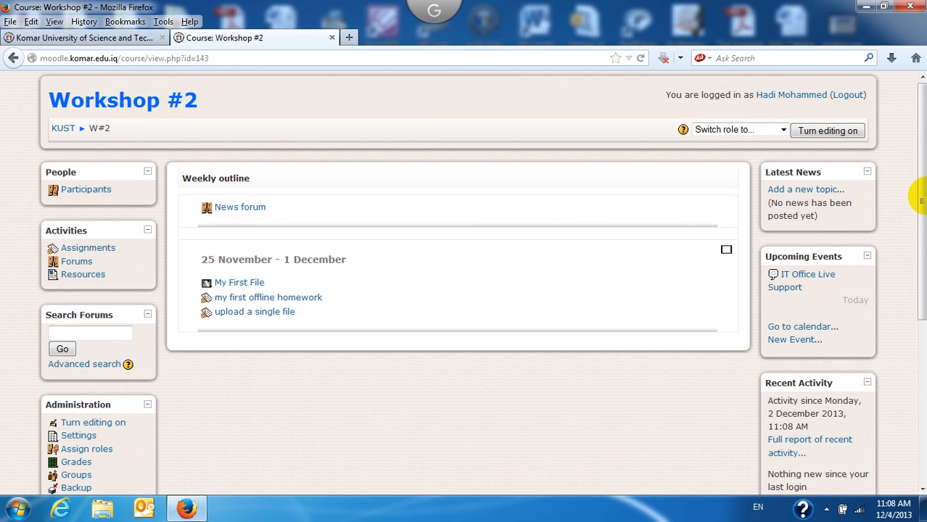
pyautogui.moveTo(923, 194); pyautogui.dragTo(923, 342)
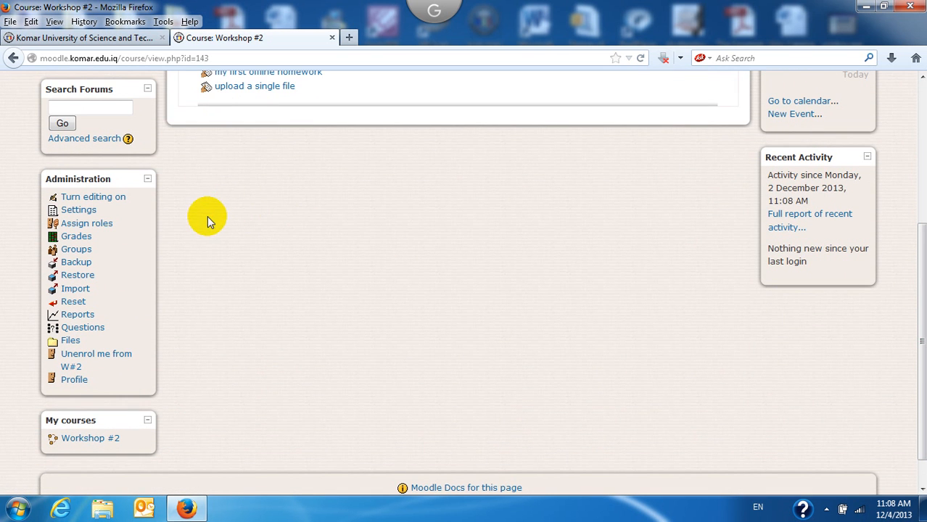
pyautogui.click(97, 227)
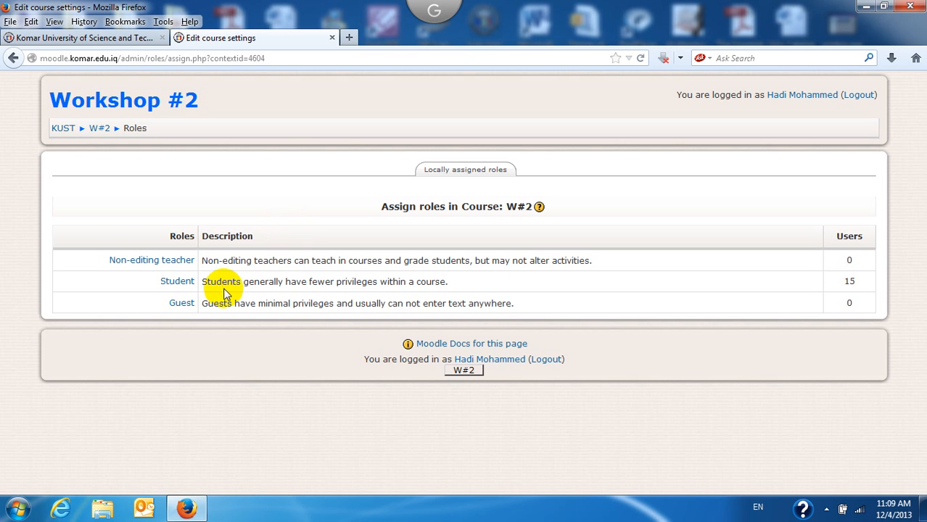
# Step: Show the Student role's 15 existing and 182 potential users for Workshop #2
pyautogui.click(181, 285)
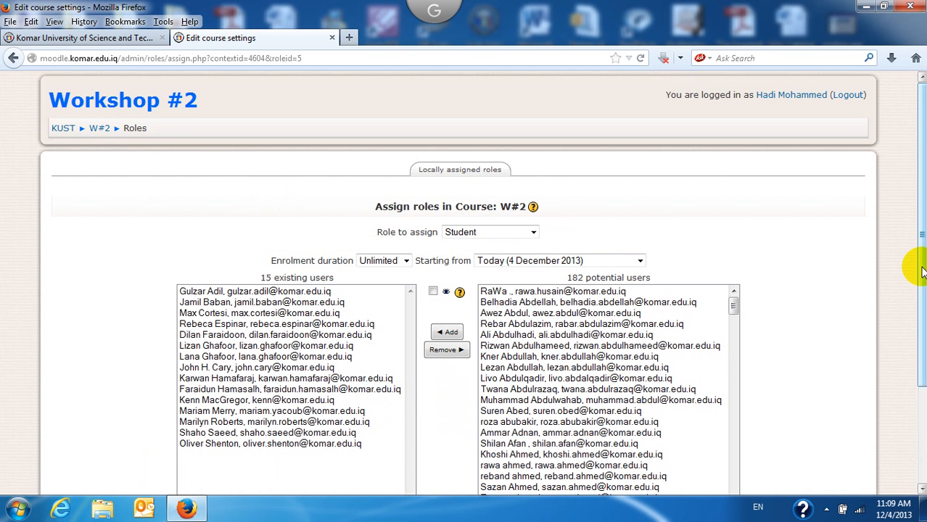
pyautogui.moveTo(923, 271); pyautogui.dragTo(911, 342)
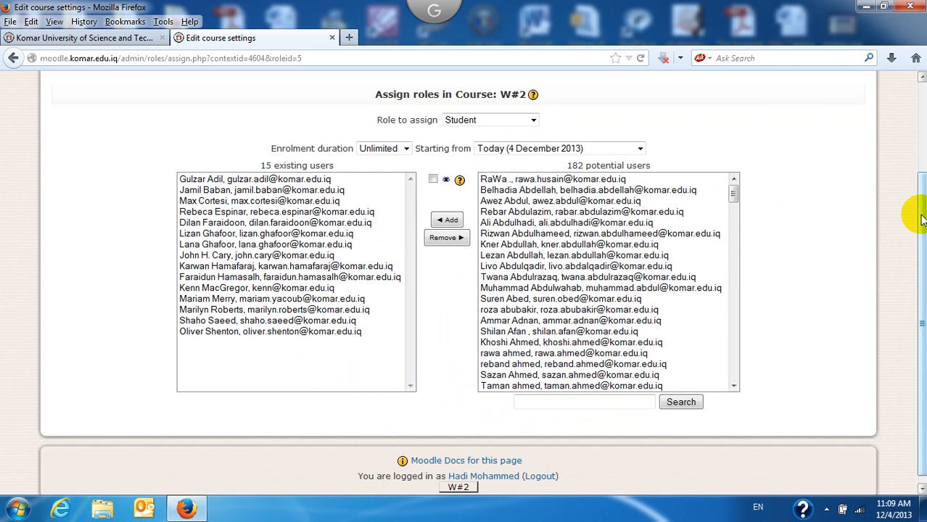
pyautogui.moveTo(919, 218); pyautogui.dragTo(923, 261)
pyautogui.scroll(1, 911, 218)
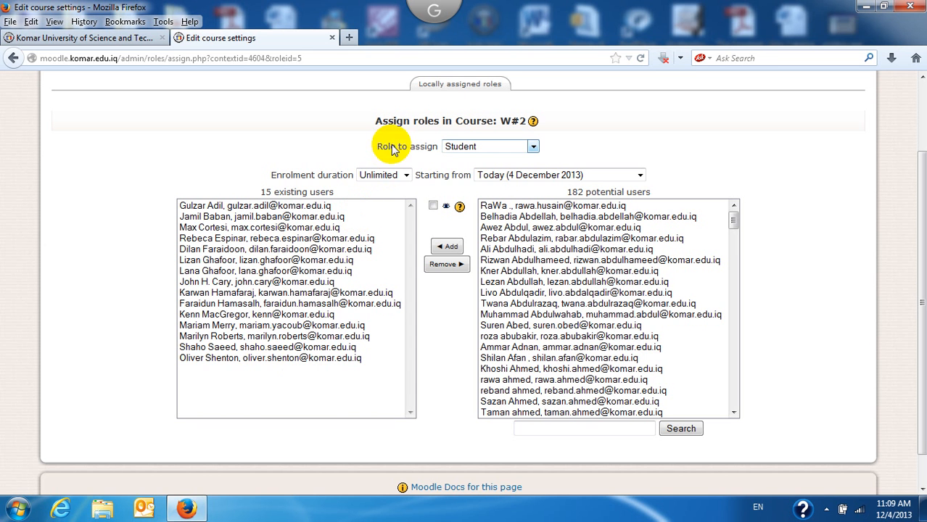
pyautogui.click(531, 146)
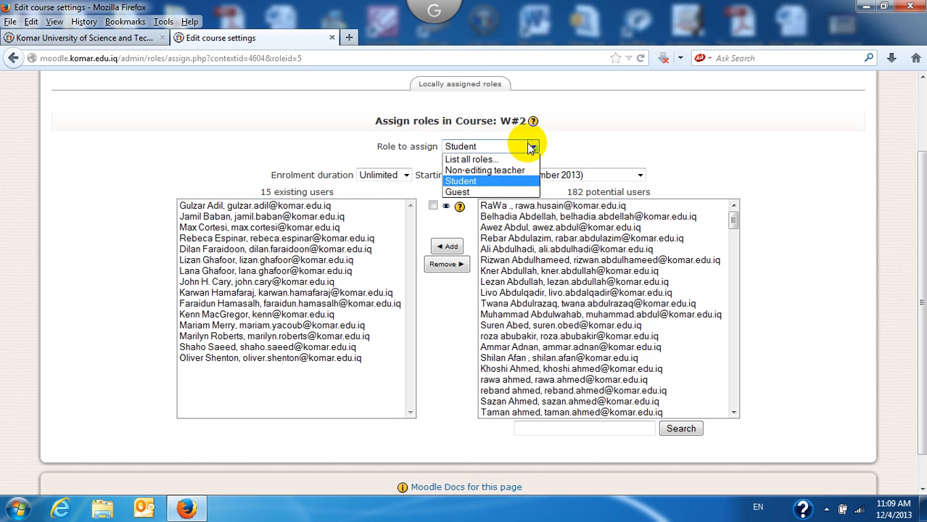
pyautogui.click(489, 182)
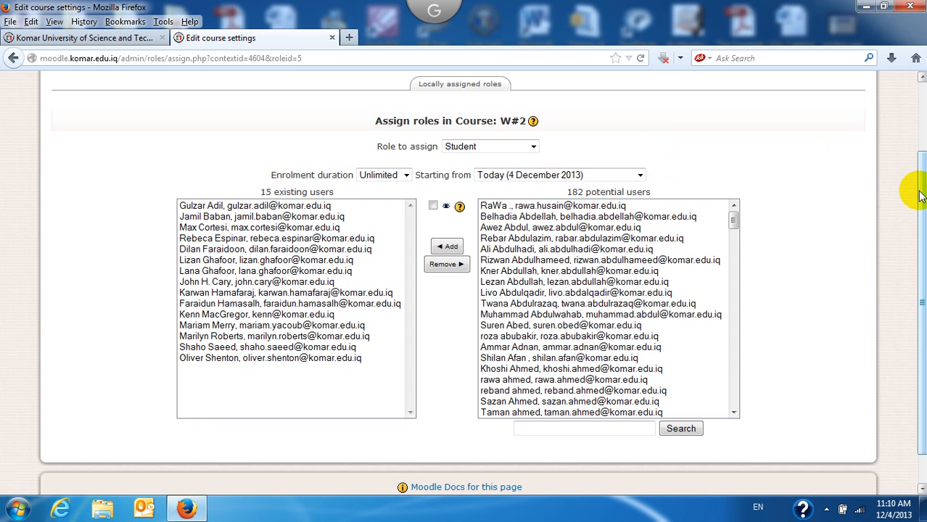
pyautogui.moveTo(921, 192)
pyautogui.mouseDown()
pyautogui.moveTo(922, 222)
pyautogui.moveTo(923, 198)
pyautogui.mouseUp()
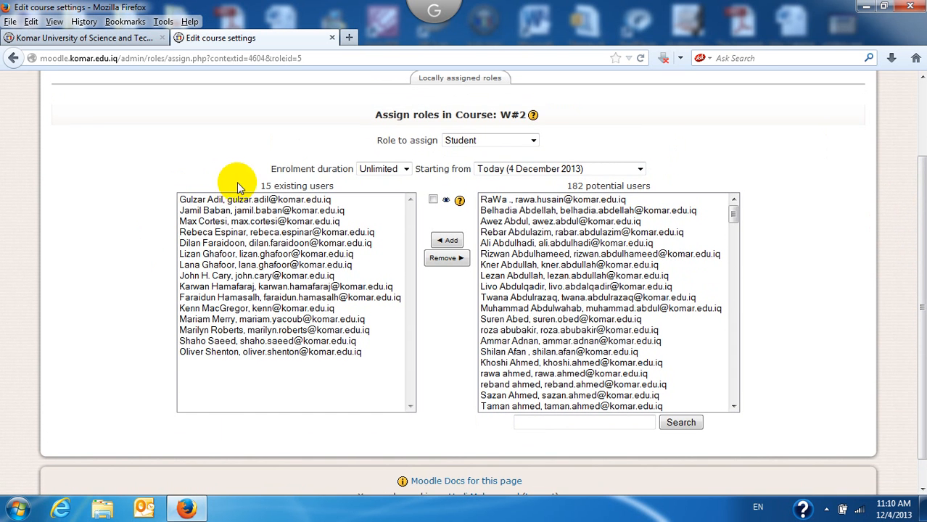
pyautogui.moveTo(253, 186); pyautogui.dragTo(343, 181)
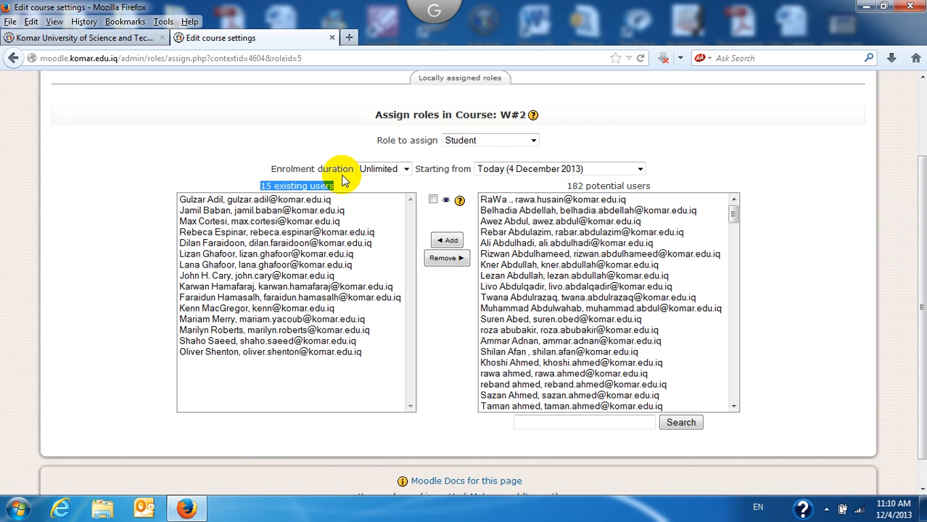
pyautogui.click(299, 376)
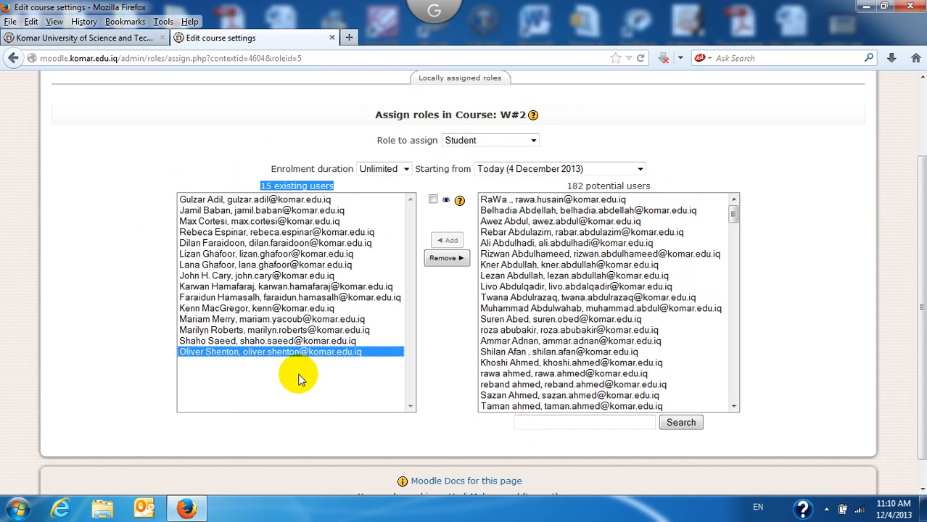
pyautogui.click(439, 303)
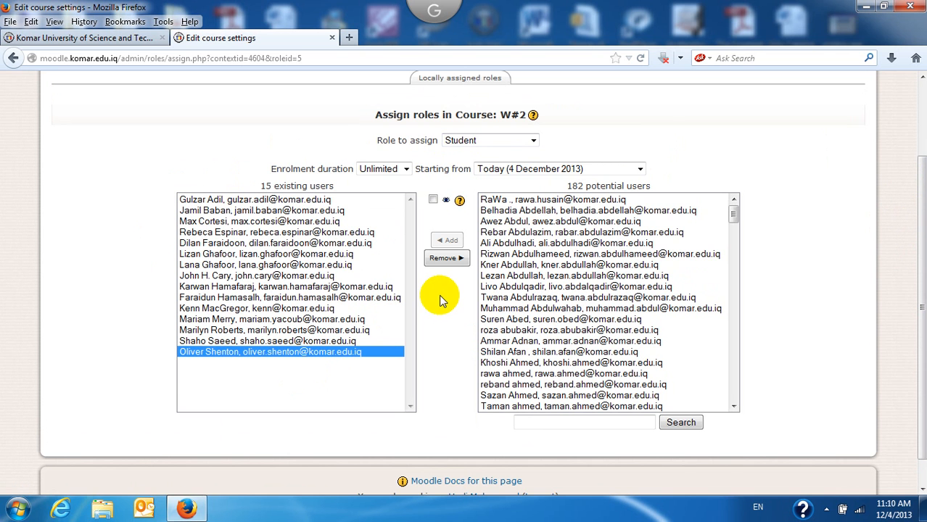
pyautogui.click(577, 211)
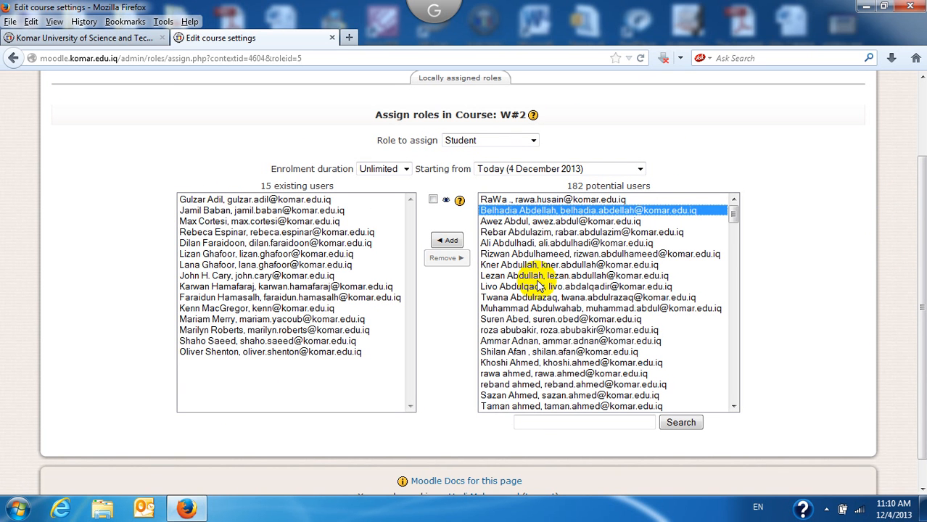
# Step: Give the Student role to two more potential users, bringing Workshop #2 to 17 students
pyautogui.moveTo(734, 212); pyautogui.dragTo(735, 201)
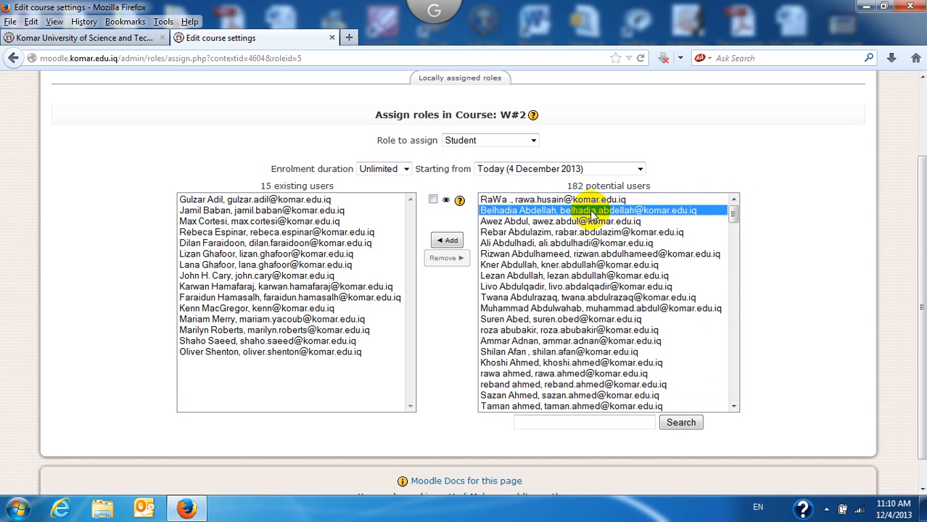
pyautogui.click(560, 233)
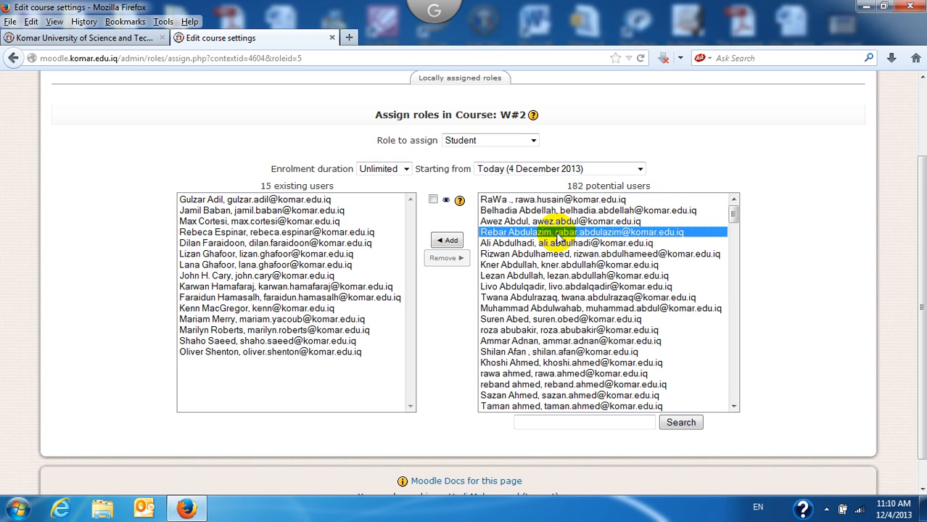
pyautogui.click(556, 211)
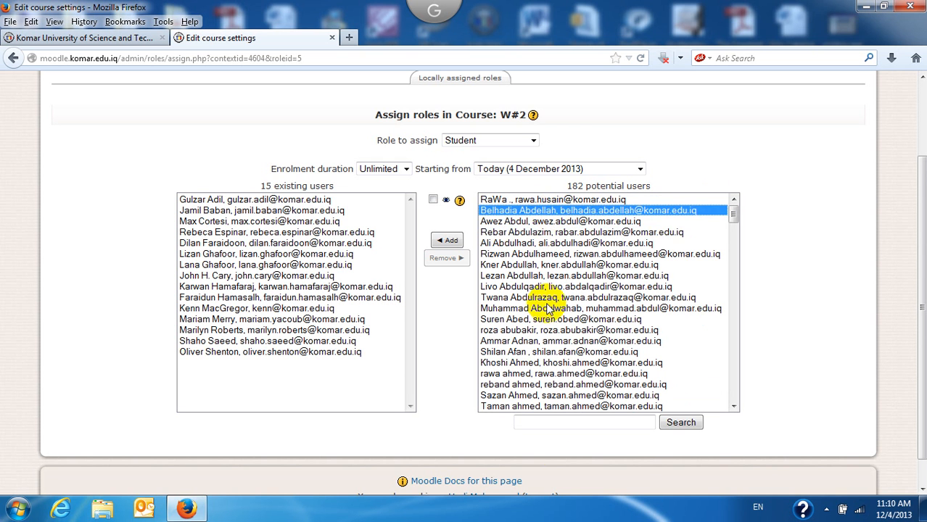
pyautogui.click(541, 421)
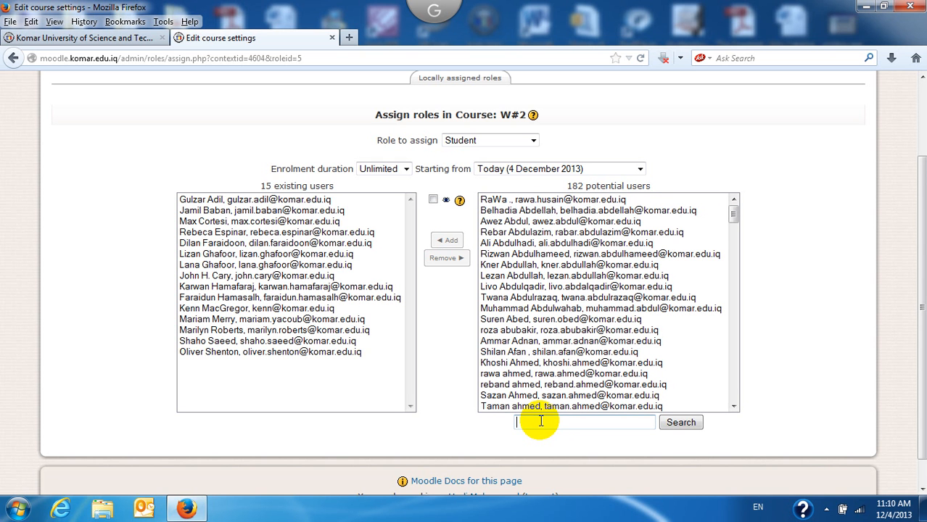
pyautogui.click(557, 211)
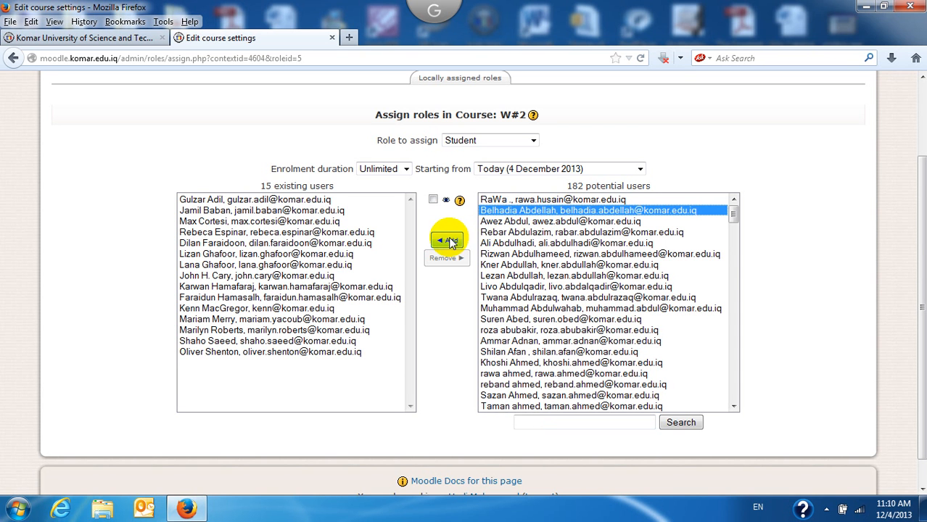
pyautogui.keyDown('ctrl'); pyautogui.click(541, 233); pyautogui.keyUp('ctrl')
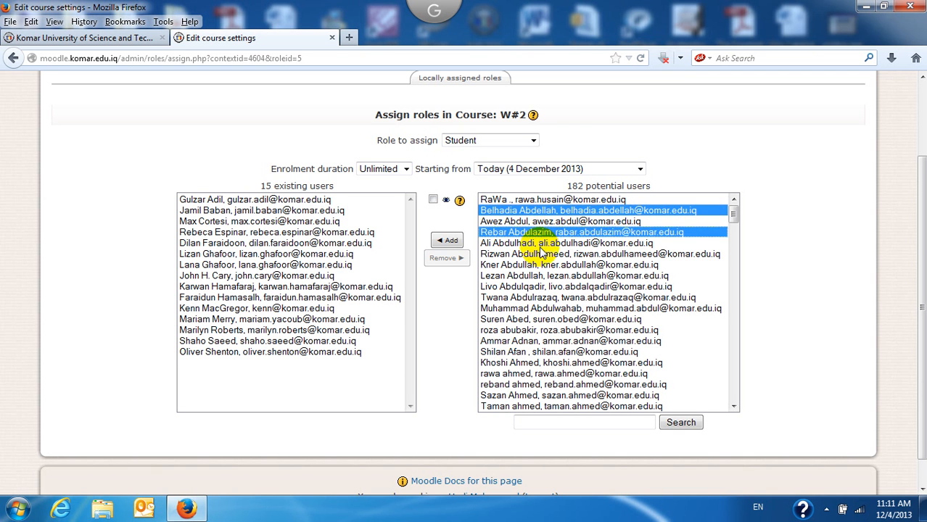
pyautogui.keyDown('ctrl'); pyautogui.click(540, 244); pyautogui.keyUp('ctrl')
pyautogui.keyDown('ctrl'); pyautogui.click(540, 265); pyautogui.keyUp('ctrl')
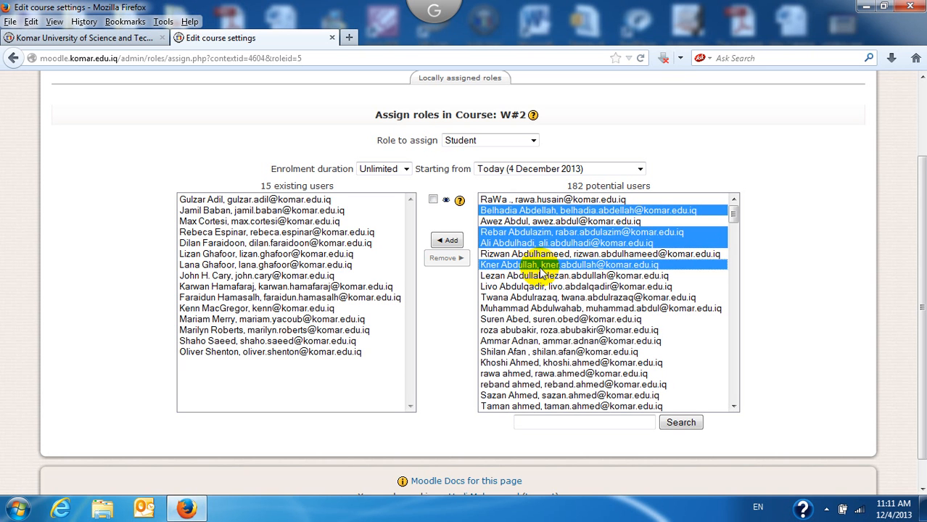
pyautogui.keyDown('ctrl'); pyautogui.click(535, 233); pyautogui.keyUp('ctrl')
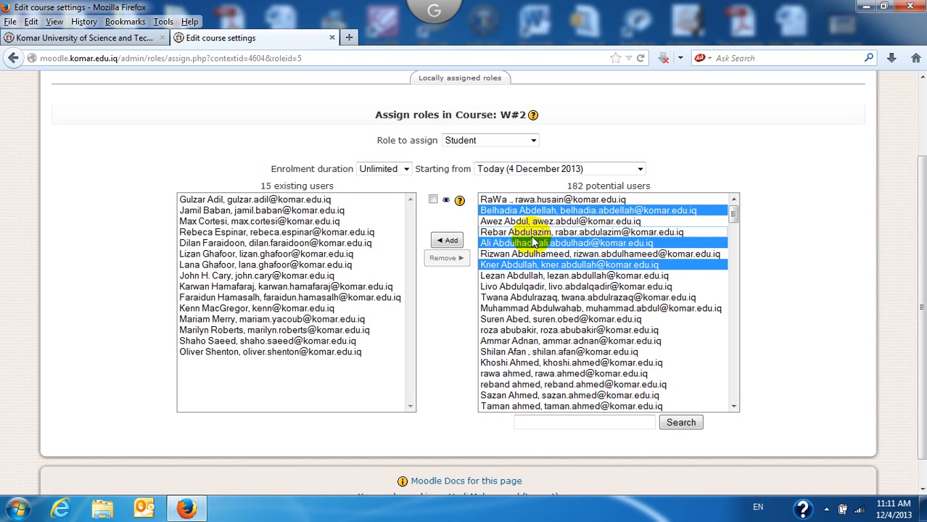
pyautogui.keyDown('ctrl'); pyautogui.click(534, 243); pyautogui.keyUp('ctrl')
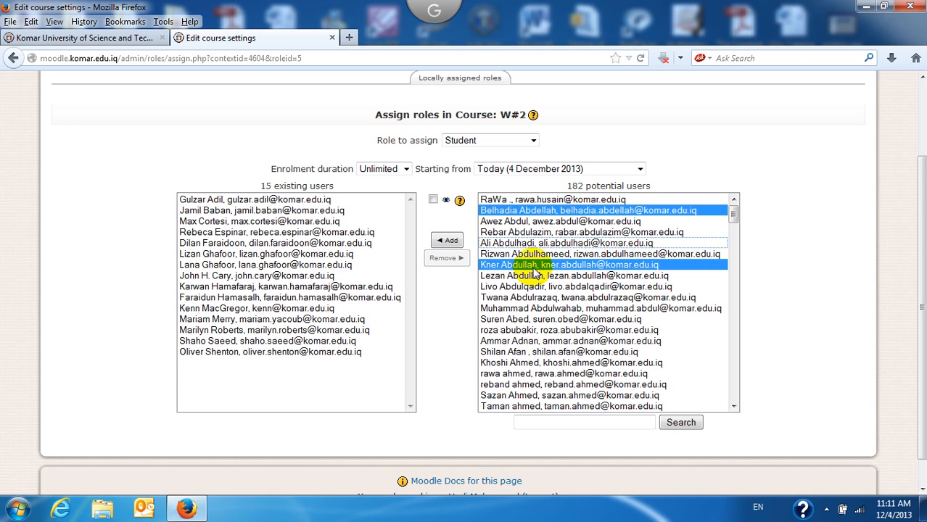
pyautogui.click(447, 241)
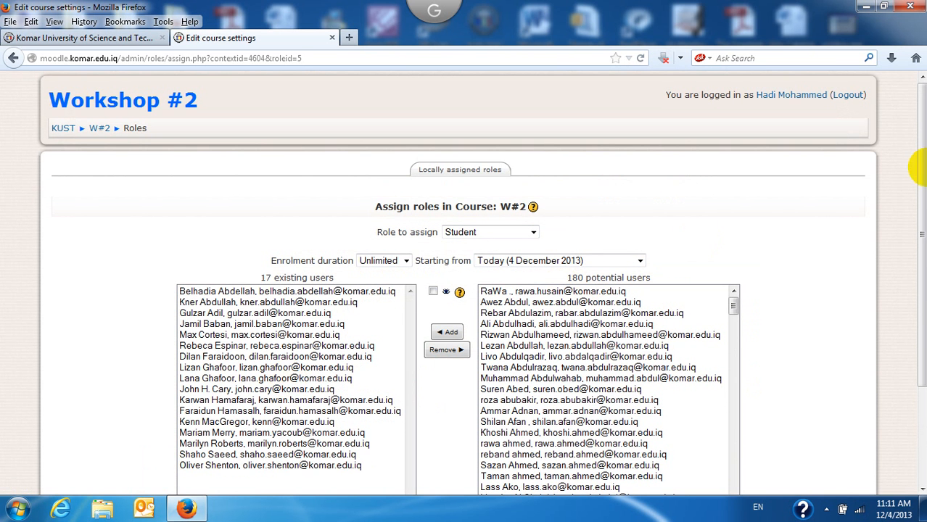
pyautogui.moveTo(913, 165); pyautogui.dragTo(913, 283)
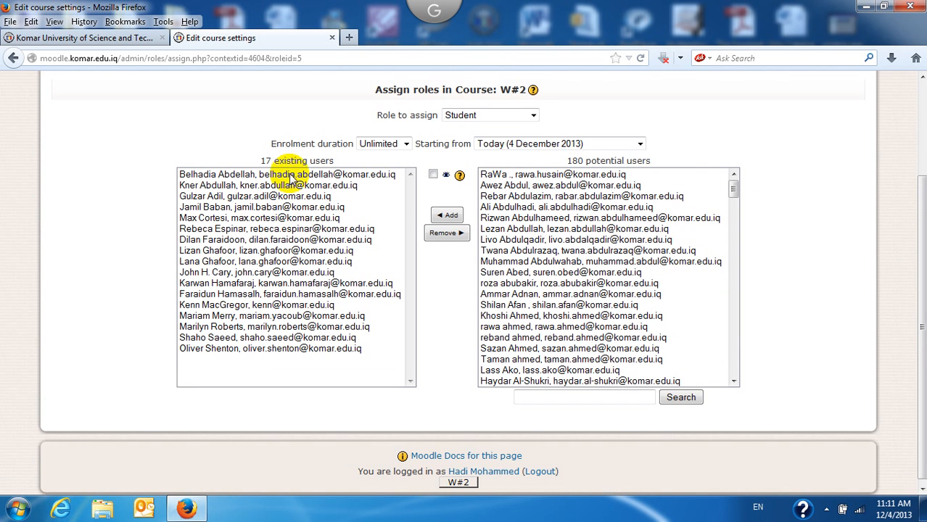
# Step: Remove the first enrolled student from Workshop #2's Student role, leaving 16 existing users
pyautogui.moveTo(260, 161); pyautogui.dragTo(343, 160)
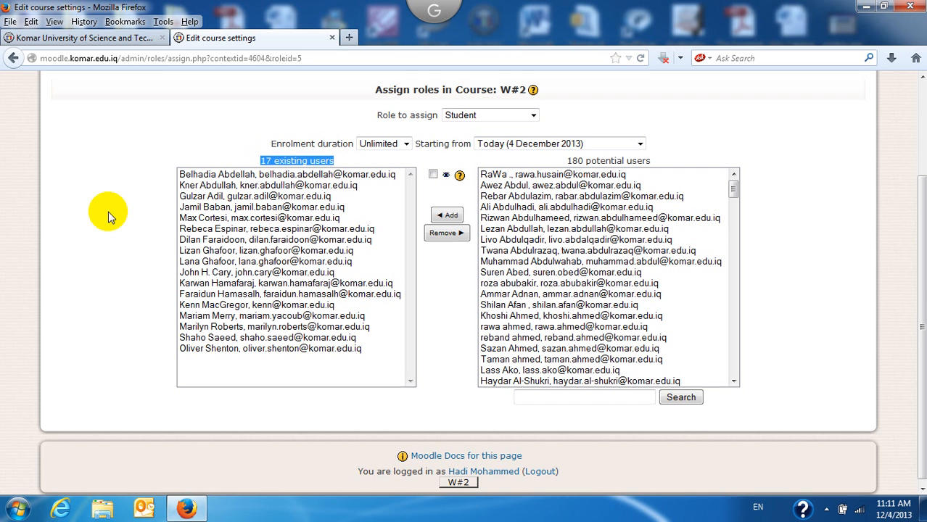
pyautogui.click(274, 373)
pyautogui.click(206, 286)
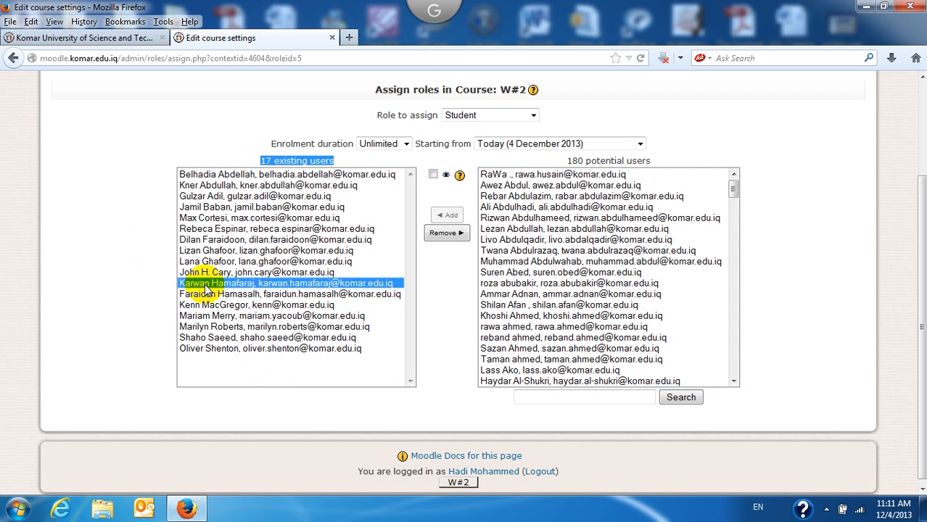
pyautogui.click(226, 230)
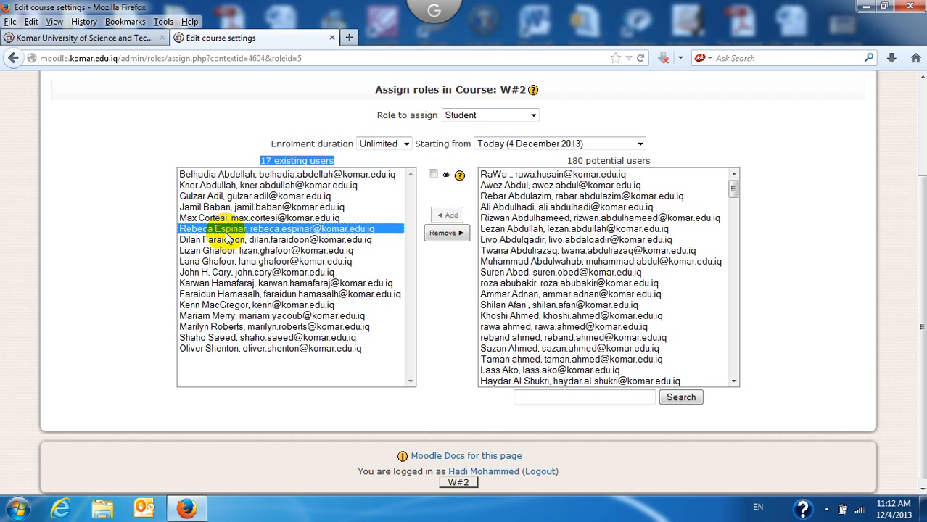
pyautogui.click(221, 175)
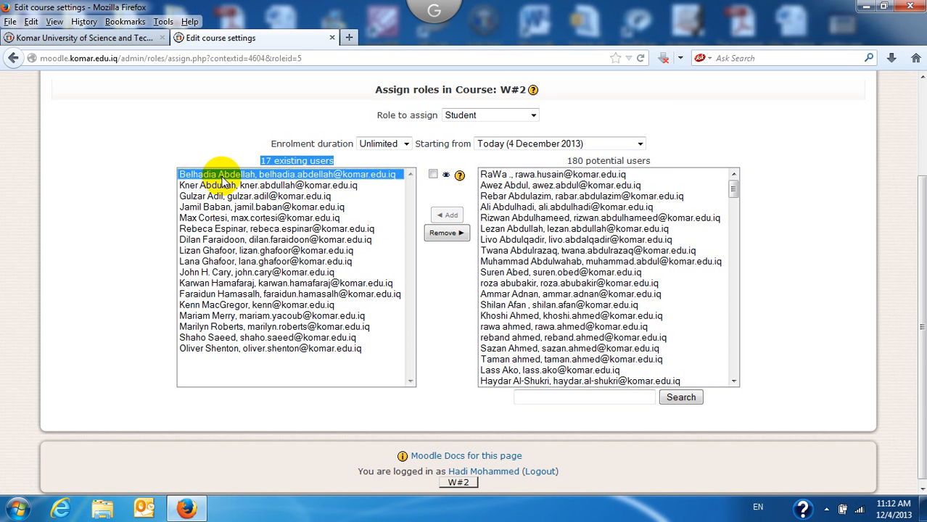
pyautogui.click(447, 234)
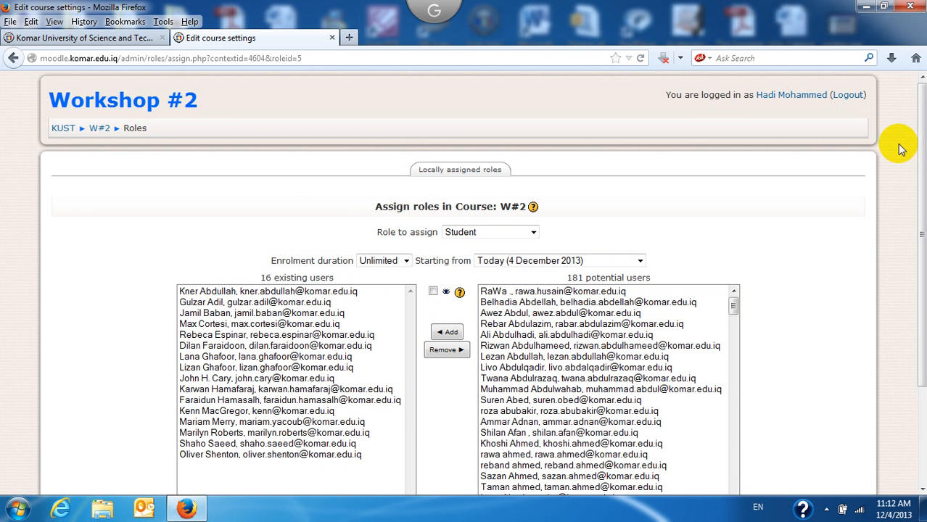
# Step: Return to the Workshop #2 course page using the W#2 footer button
pyautogui.moveTo(919, 118); pyautogui.dragTo(916, 85)
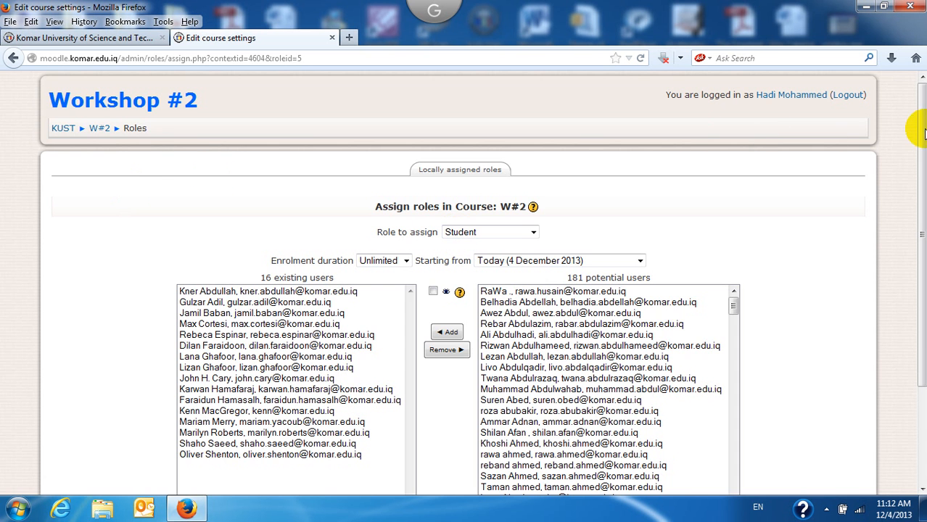
pyautogui.moveTo(921, 144); pyautogui.dragTo(915, 233)
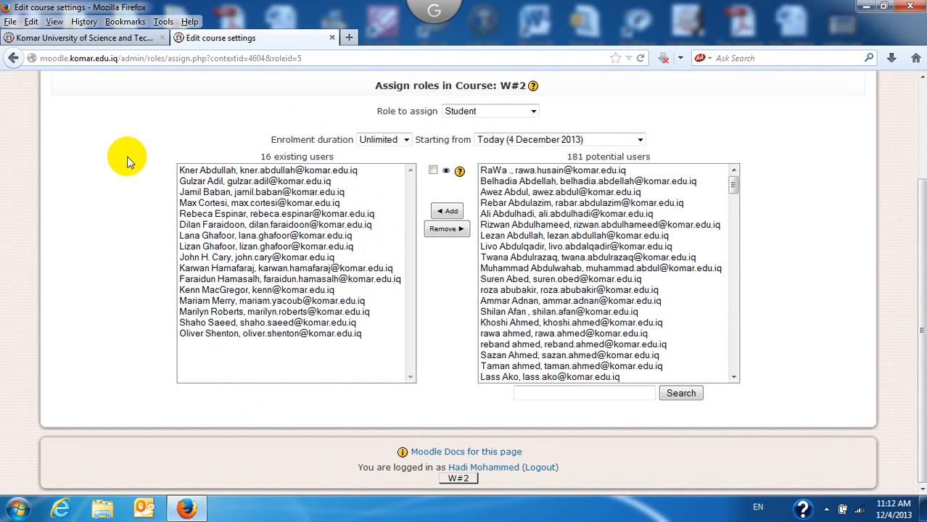
pyautogui.click(460, 480)
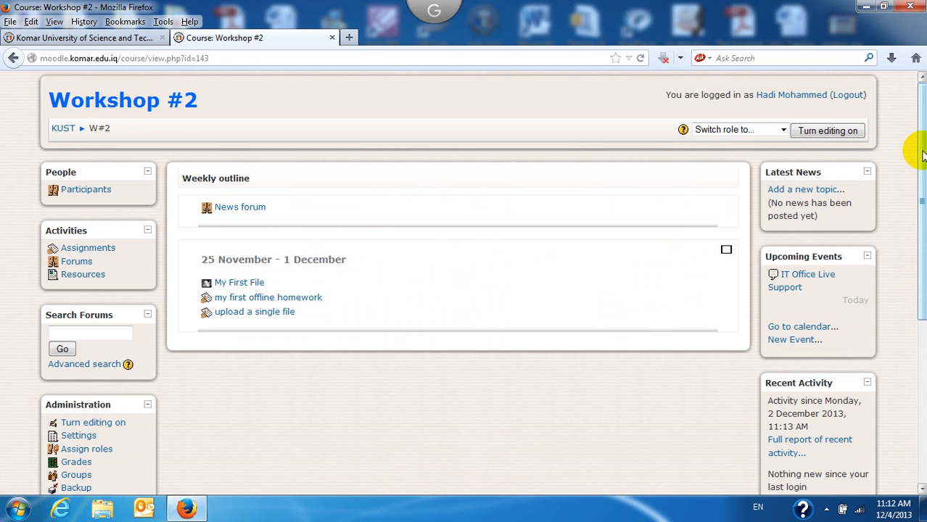
# Step: Open Workshop #2's Edit course settings page from the Administration block's Settings link
pyautogui.moveTo(923, 152)
pyautogui.mouseDown()
pyautogui.moveTo(923, 236)
pyautogui.moveTo(922, 148)
pyautogui.mouseUp()
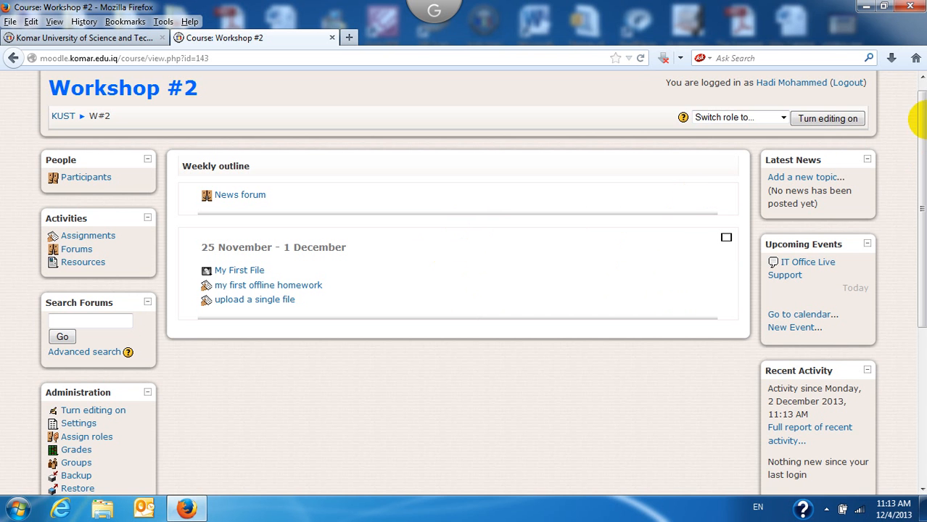
pyautogui.scroll(-1, 923, 144)
pyautogui.moveTo(923, 144); pyautogui.dragTo(923, 207)
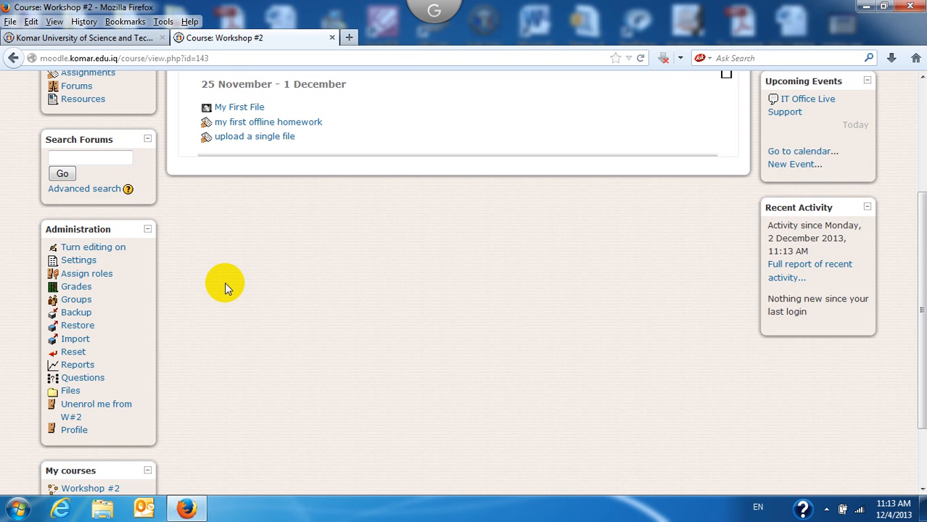
pyautogui.click(77, 261)
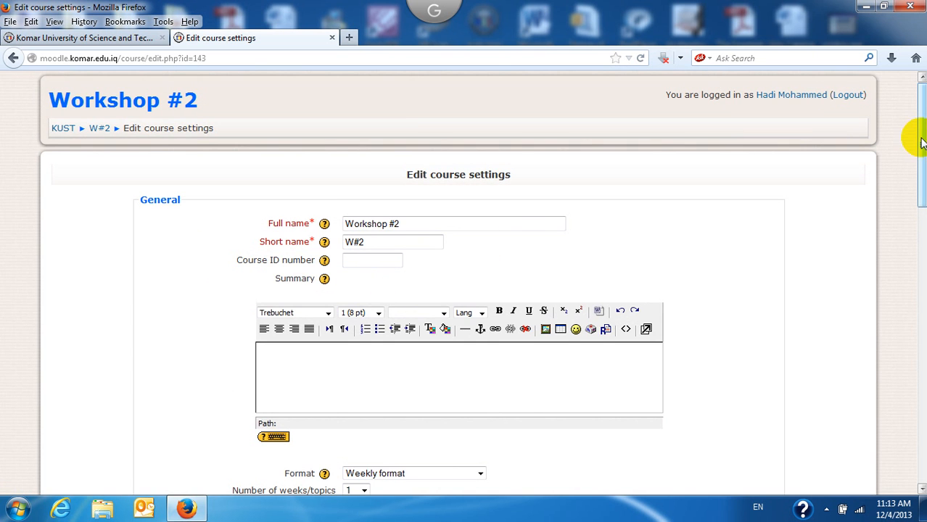
# Step: Set the course start date to 1 December 2013 and weeks to 10, then save
pyautogui.moveTo(913, 116); pyautogui.dragTo(913, 166)
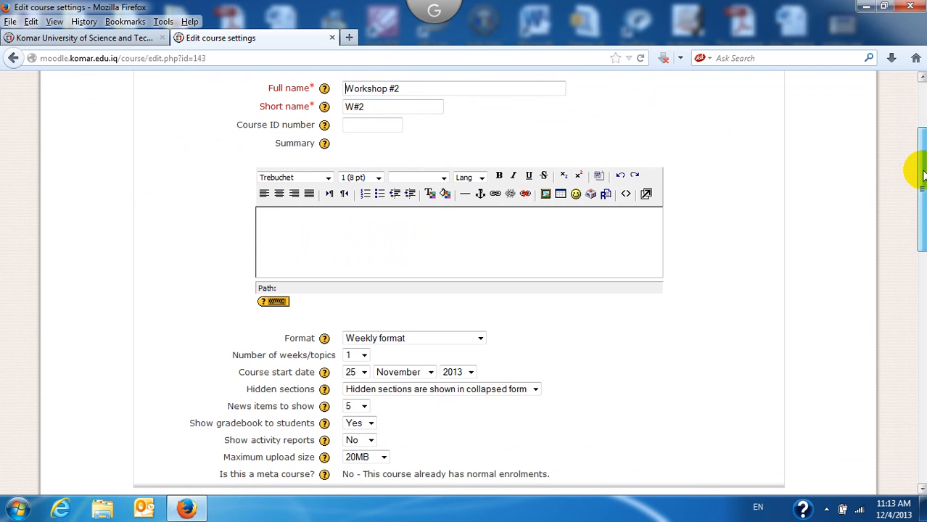
pyautogui.scroll(-4, 920, 222)
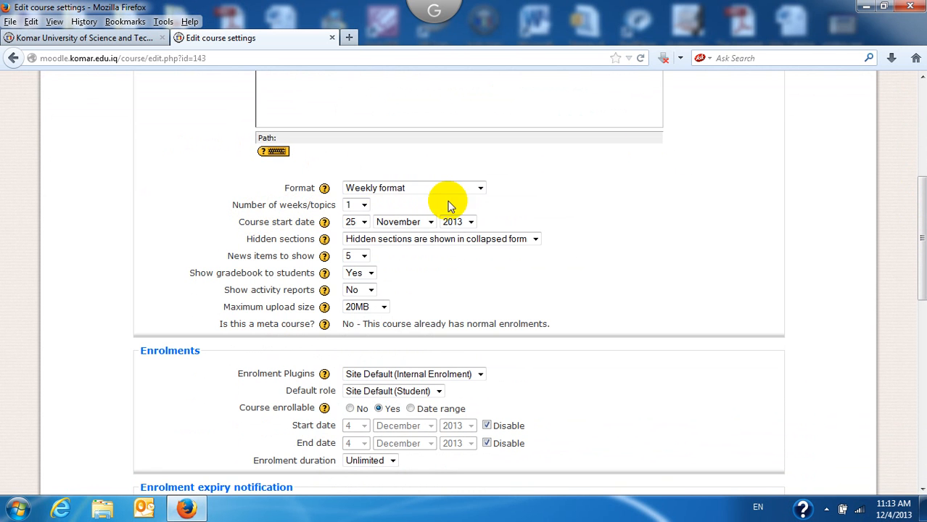
pyautogui.click(364, 222)
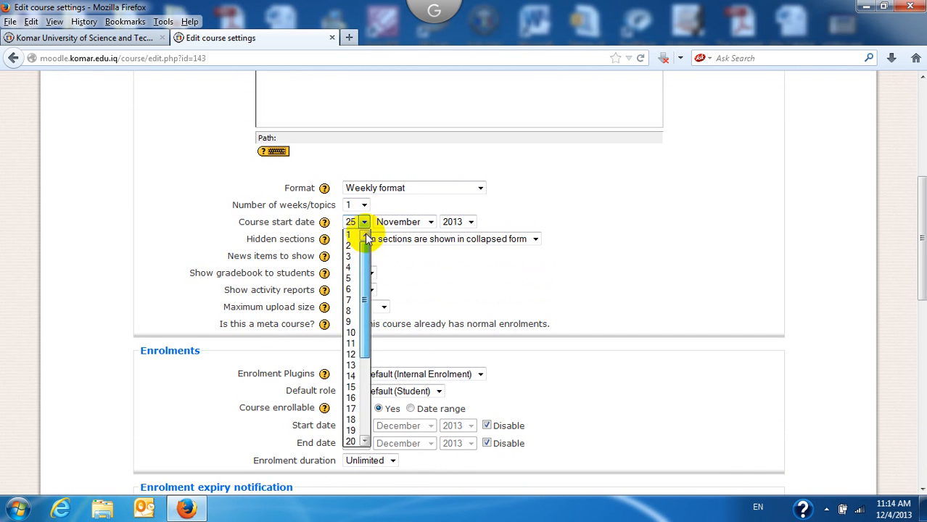
pyautogui.click(350, 235)
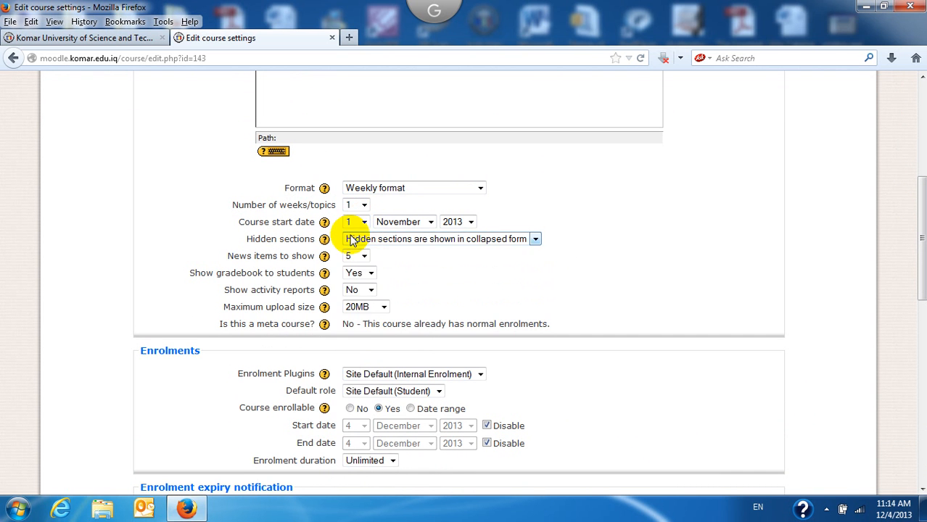
pyautogui.click(431, 222)
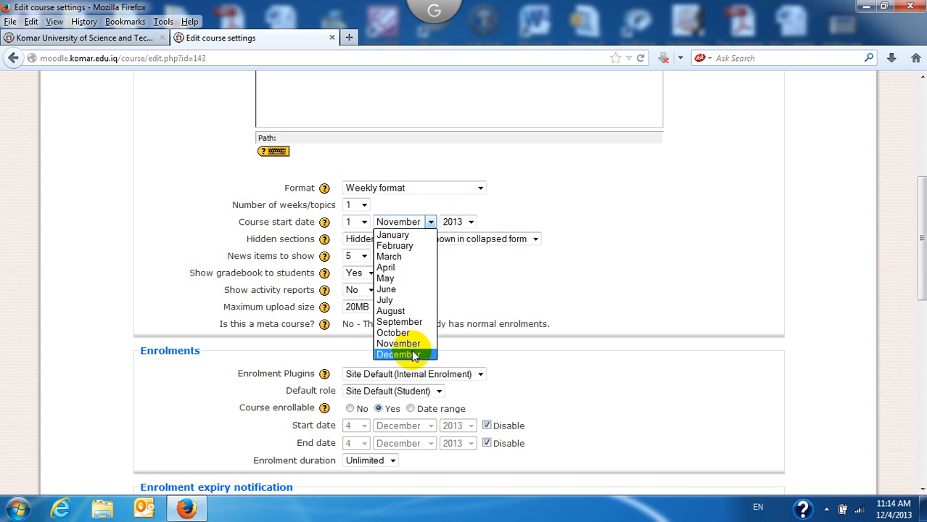
pyautogui.click(410, 354)
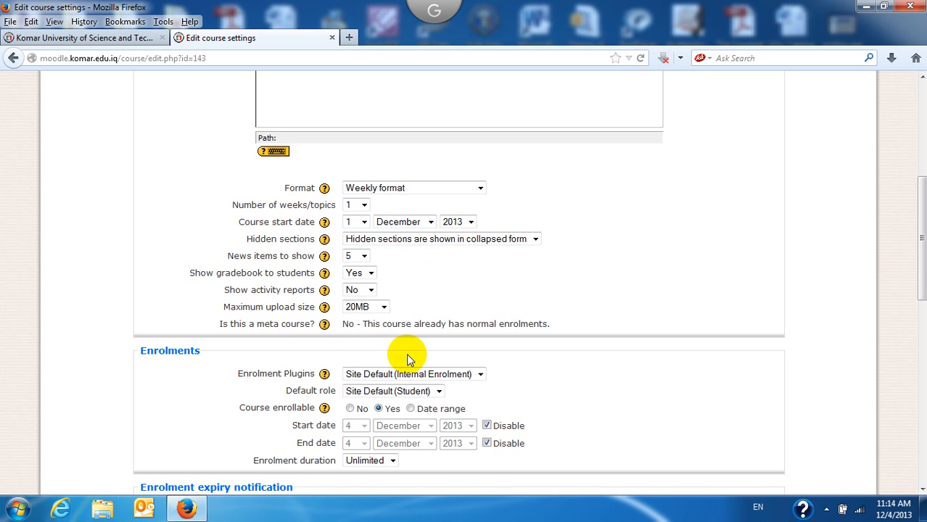
pyautogui.click(357, 205)
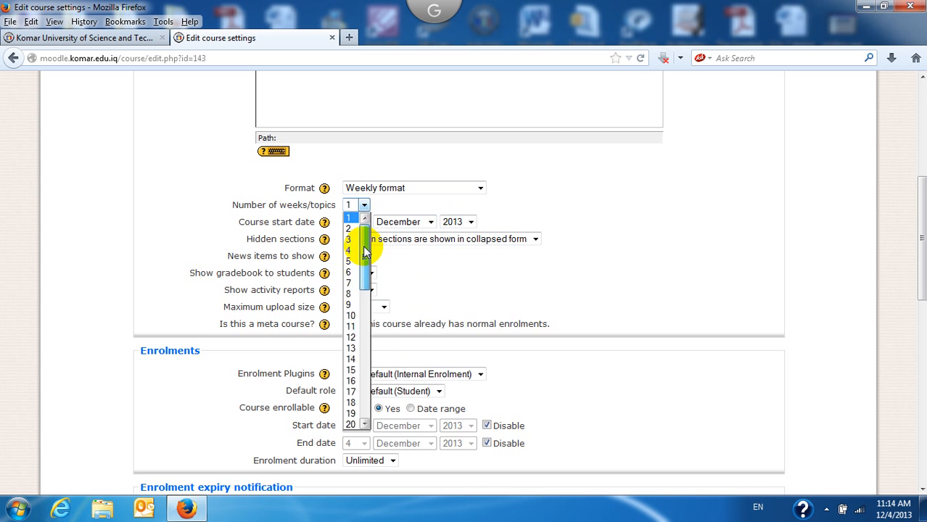
pyautogui.moveTo(366, 249); pyautogui.dragTo(366, 264)
pyautogui.click(351, 275)
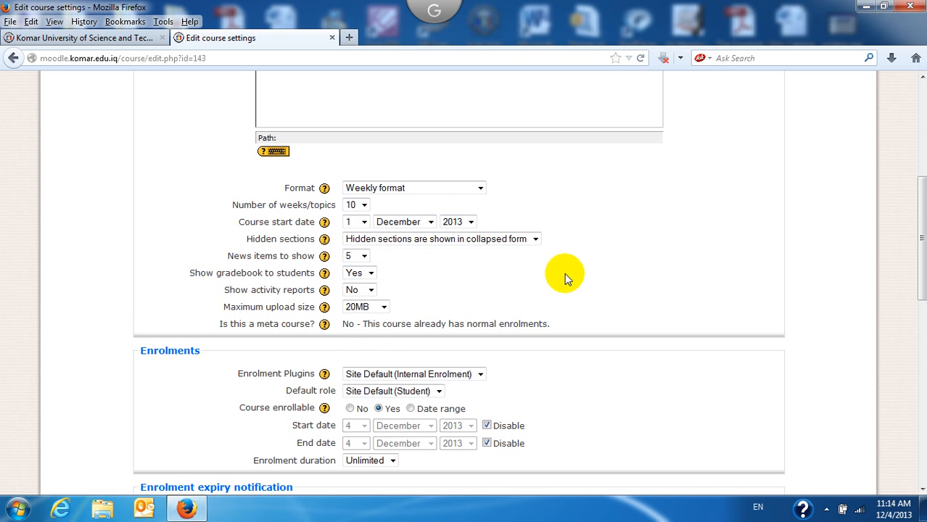
pyautogui.scroll(-1, 922, 272)
pyautogui.moveTo(921, 272); pyautogui.dragTo(922, 421)
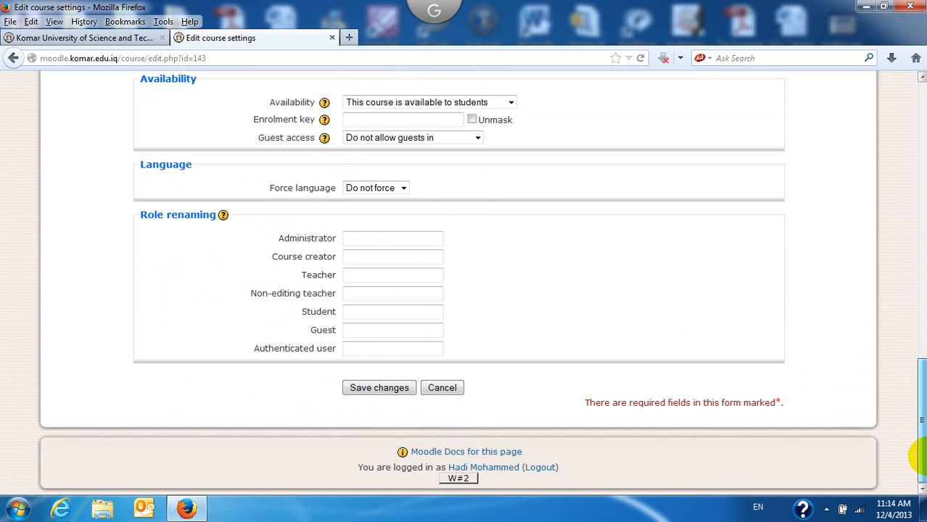
pyautogui.click(376, 394)
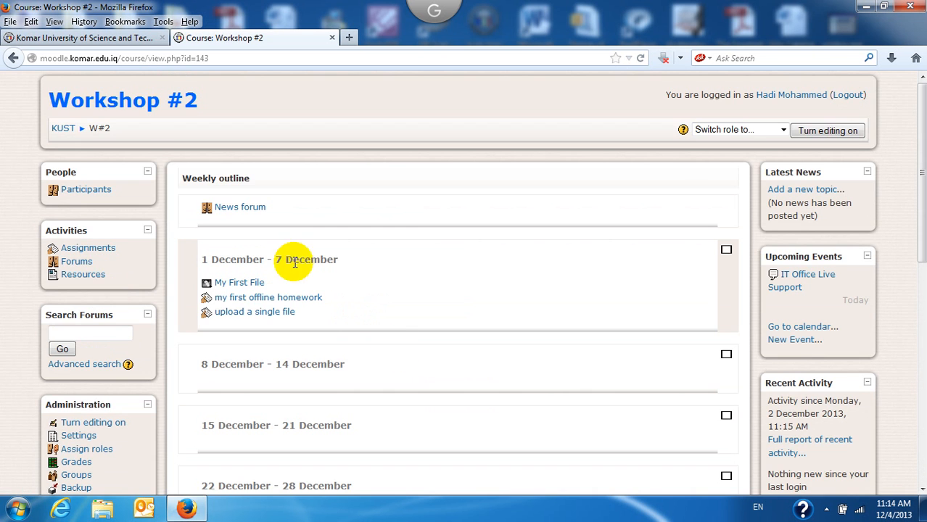
# Step: Highlight the first week's '1 December - 7 December' heading in the course outline
pyautogui.moveTo(919, 124)
pyautogui.mouseDown()
pyautogui.moveTo(919, 266)
pyautogui.moveTo(917, 141)
pyautogui.mouseUp()
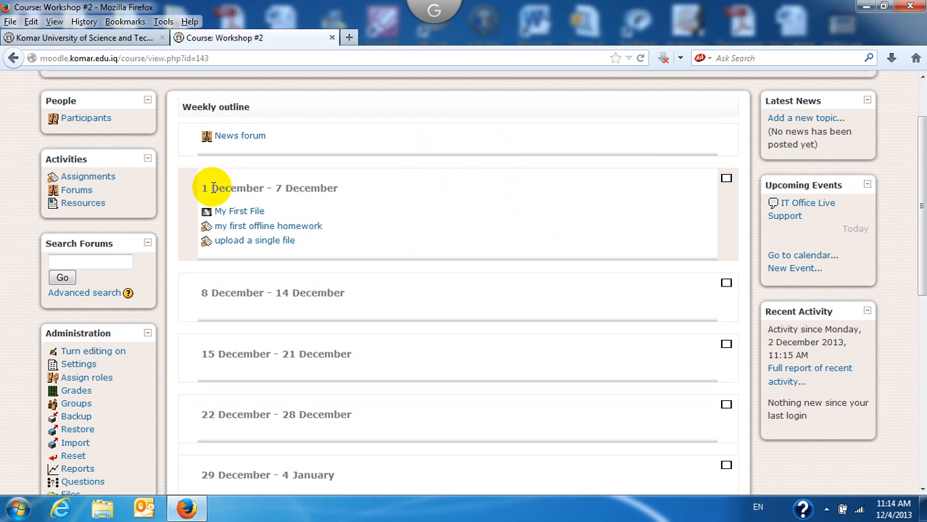
pyautogui.moveTo(201, 189); pyautogui.dragTo(348, 192)
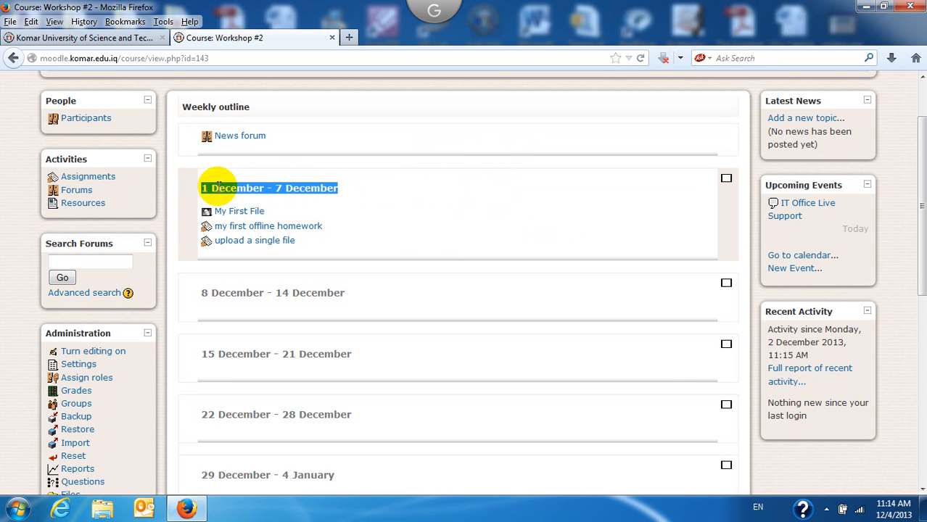
pyautogui.click(505, 208)
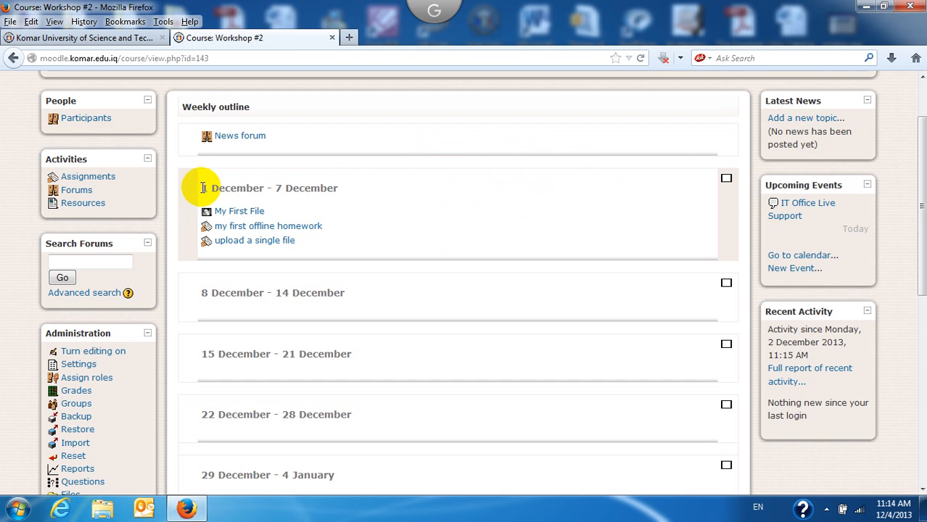
pyautogui.moveTo(206, 188); pyautogui.dragTo(355, 194)
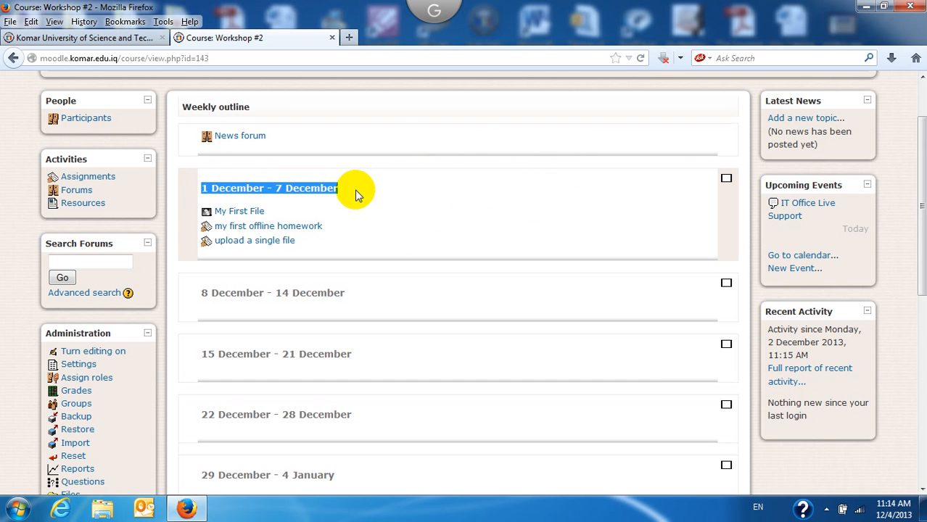
pyautogui.click(500, 190)
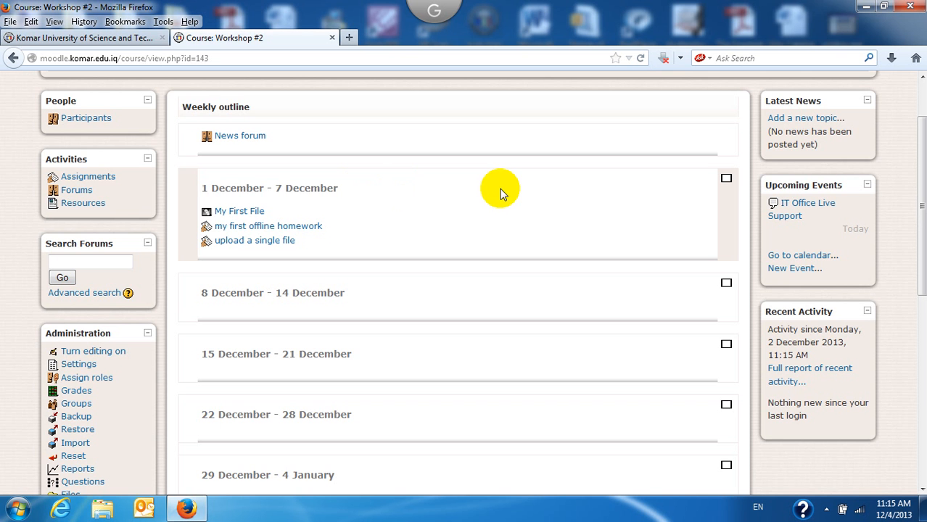
pyautogui.moveTo(922, 228); pyautogui.dragTo(916, 254)
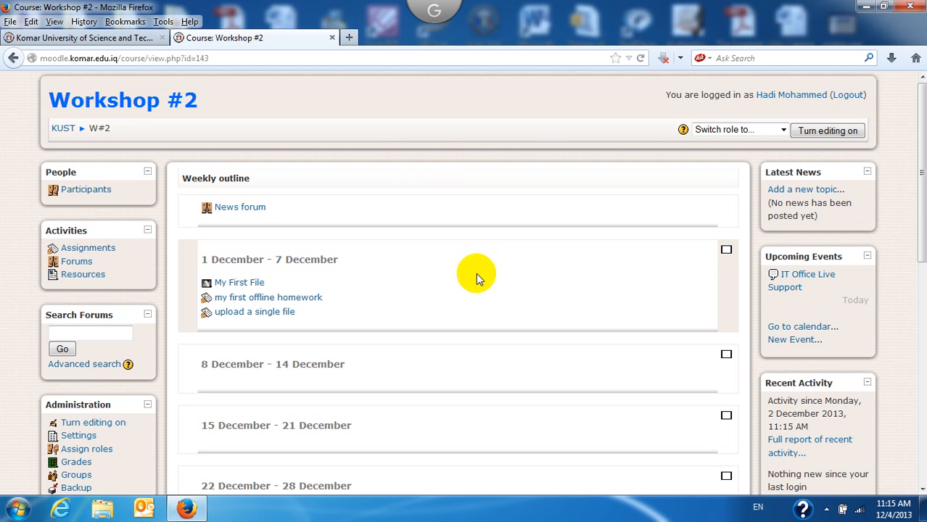
pyautogui.click(835, 132)
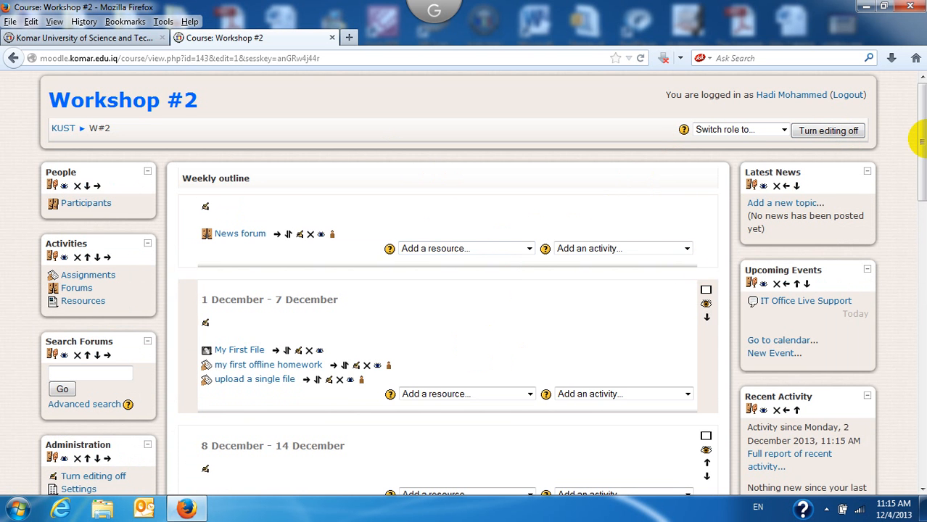
pyautogui.moveTo(919, 137); pyautogui.dragTo(923, 158)
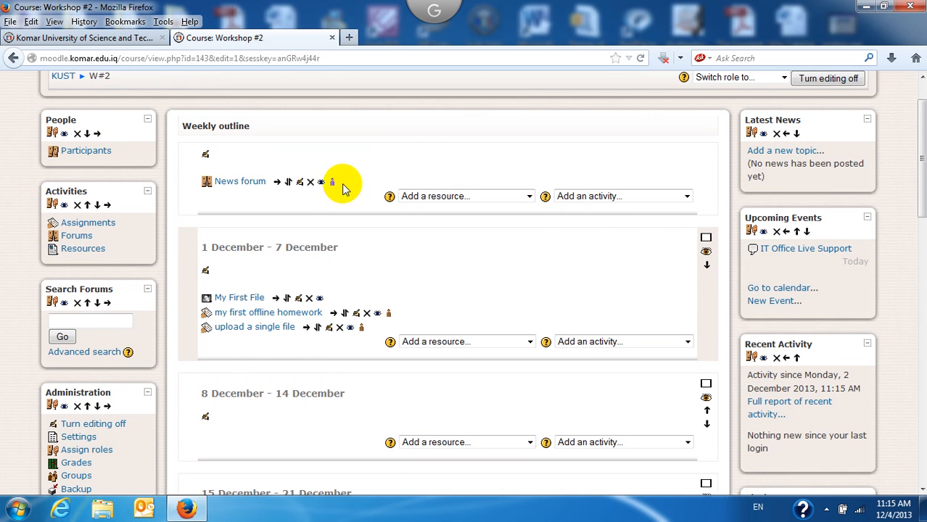
pyautogui.moveTo(336, 182); pyautogui.dragTo(174, 181)
pyautogui.click(282, 200)
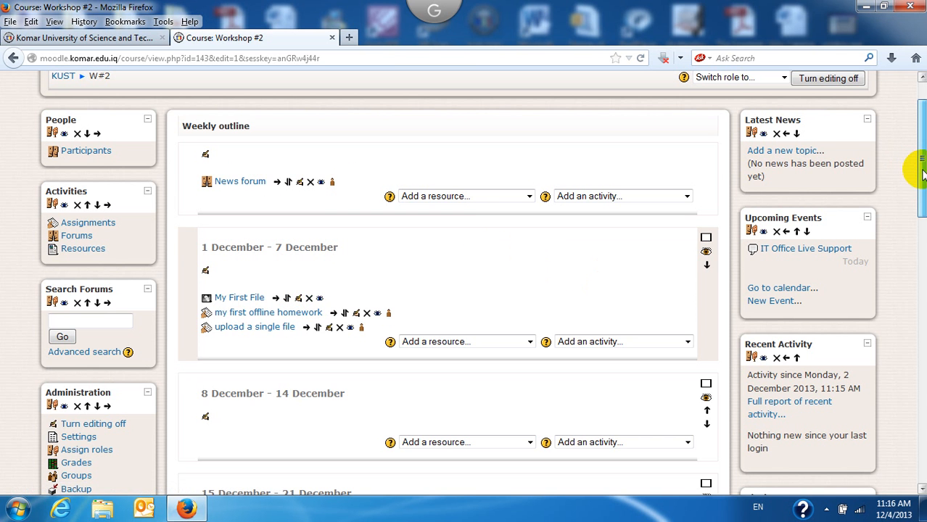
pyautogui.moveTo(920, 149)
pyautogui.mouseDown()
pyautogui.moveTo(920, 190)
pyautogui.moveTo(922, 149)
pyautogui.mouseUp()
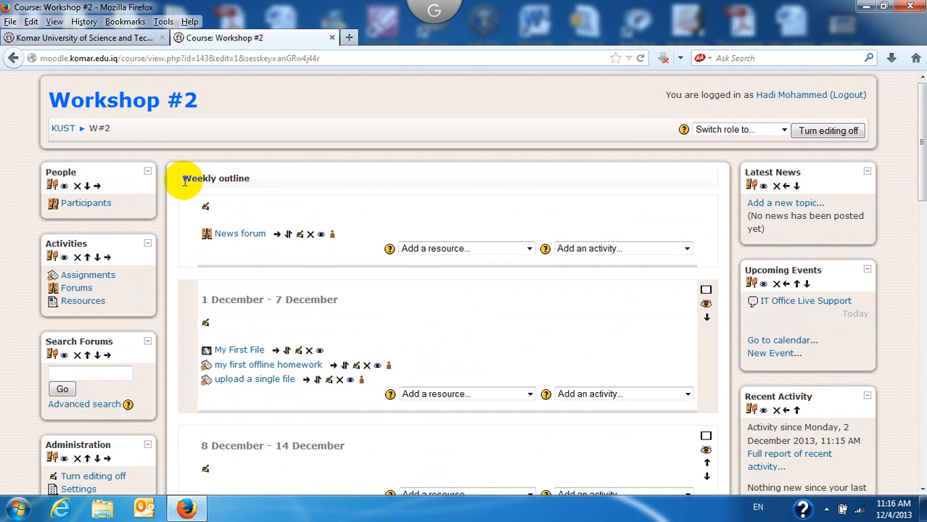
pyautogui.moveTo(182, 180); pyautogui.dragTo(265, 182)
pyautogui.click(296, 197)
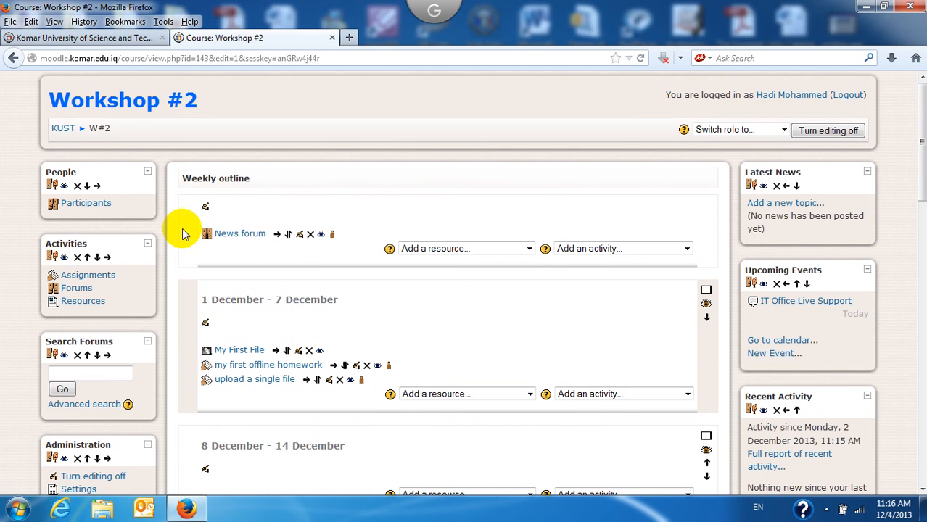
pyautogui.moveTo(186, 232); pyautogui.dragTo(392, 239)
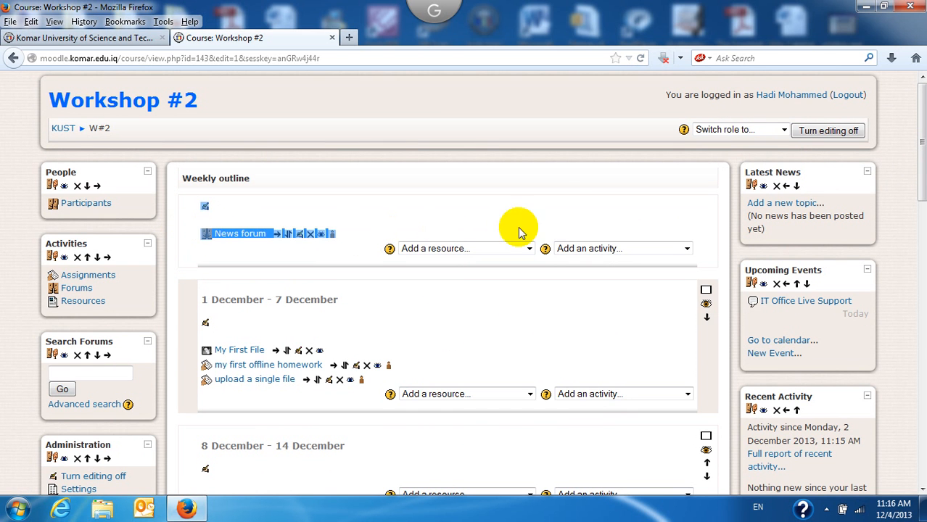
pyautogui.click(563, 203)
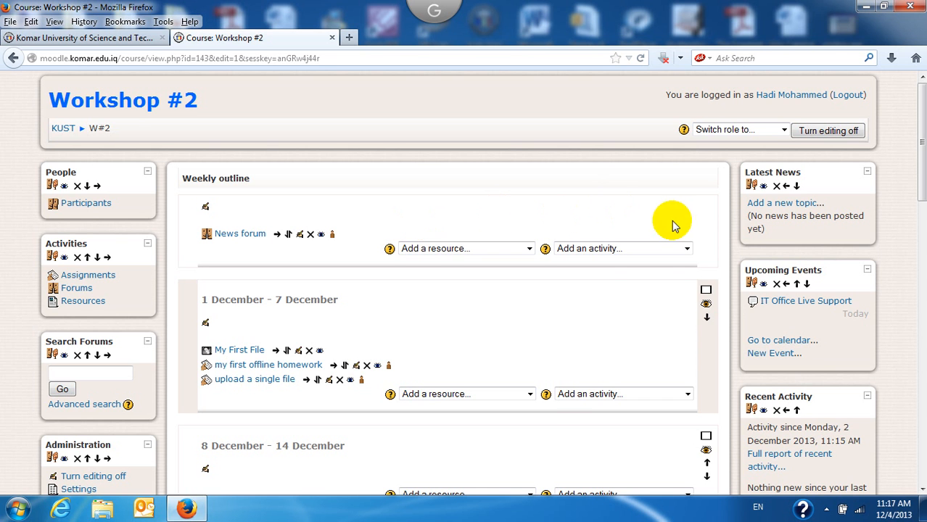
pyautogui.click(687, 249)
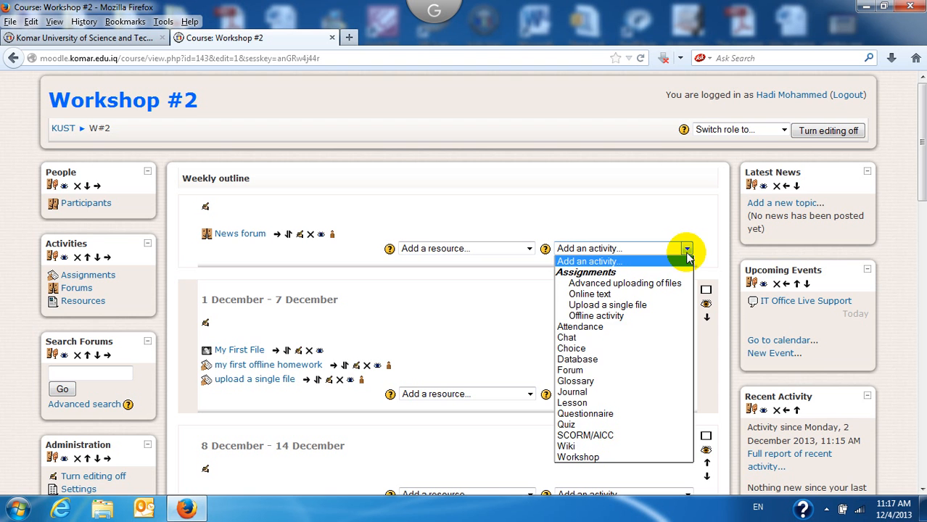
# Step: Add an Attendance activity to the top section with Grade set to No grade, and save
pyautogui.click(598, 331)
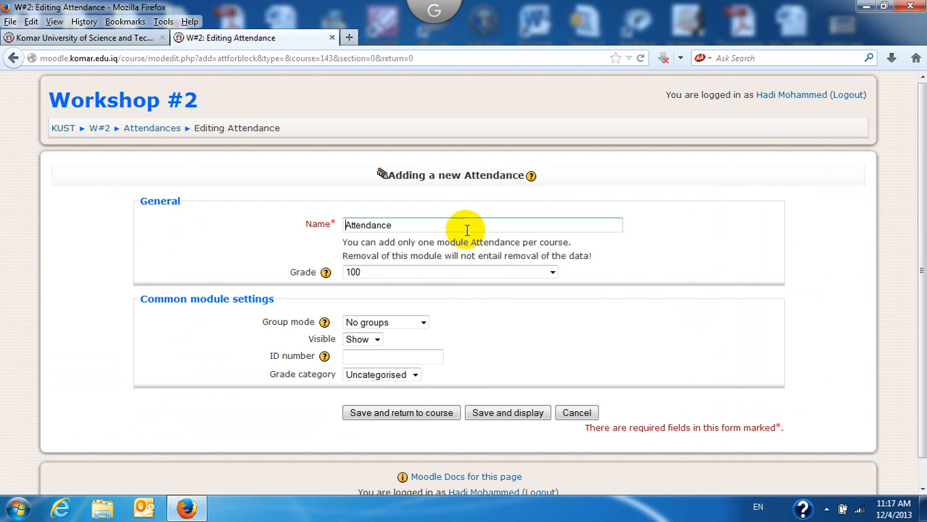
pyautogui.click(458, 227)
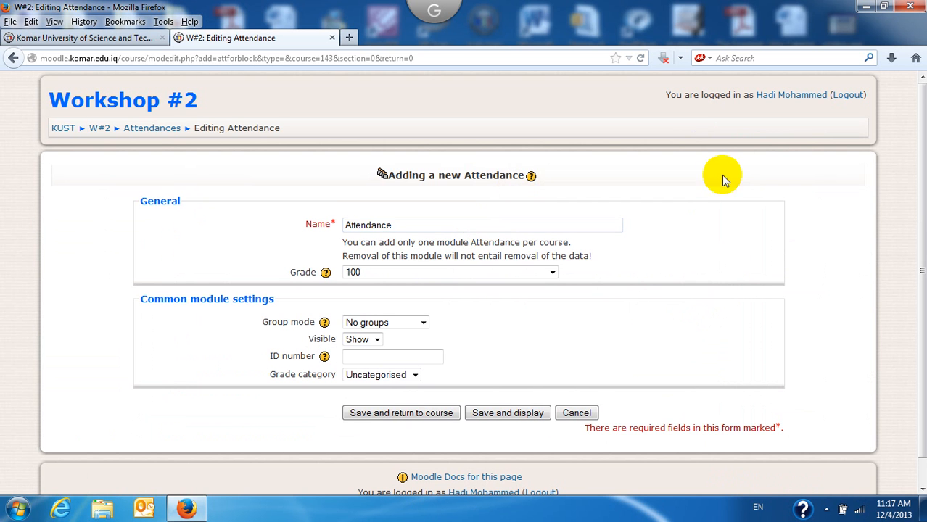
pyautogui.scroll(-1, 921, 172)
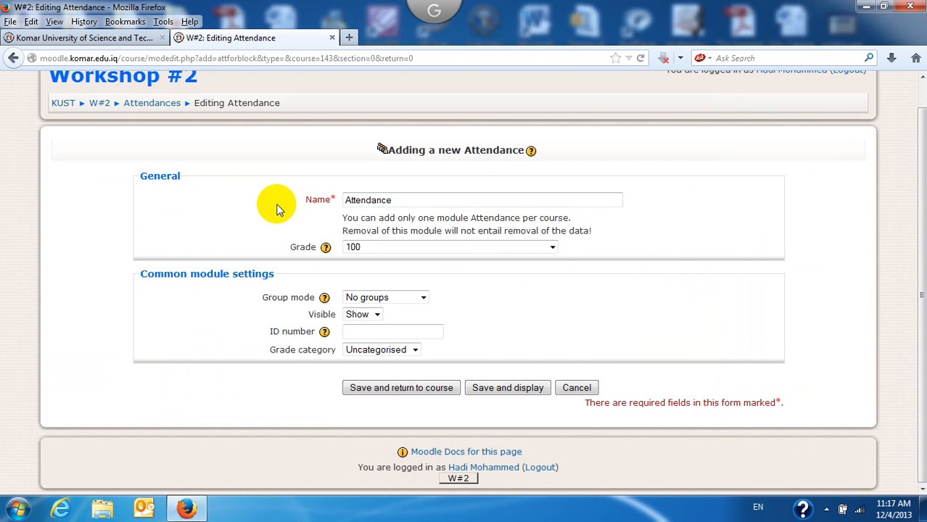
pyautogui.click(553, 249)
pyautogui.moveTo(553, 270); pyautogui.dragTo(563, 287)
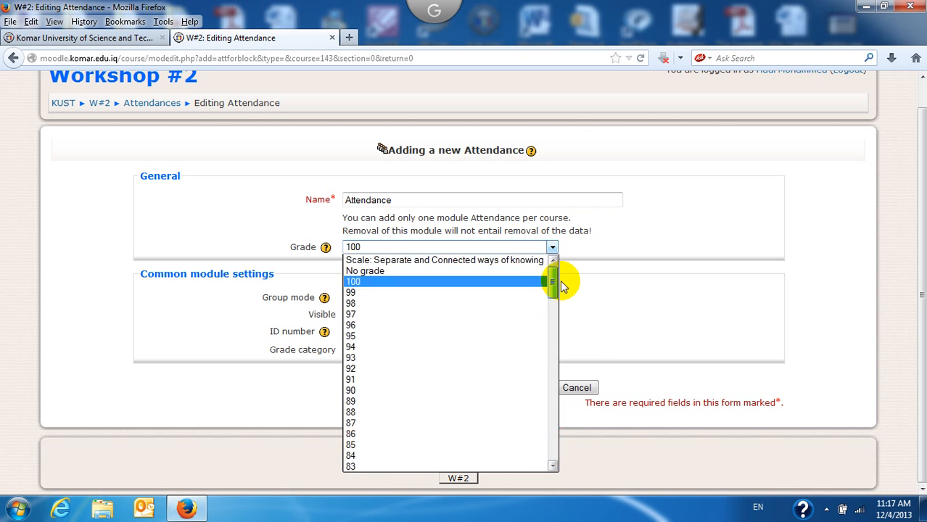
pyautogui.click(490, 274)
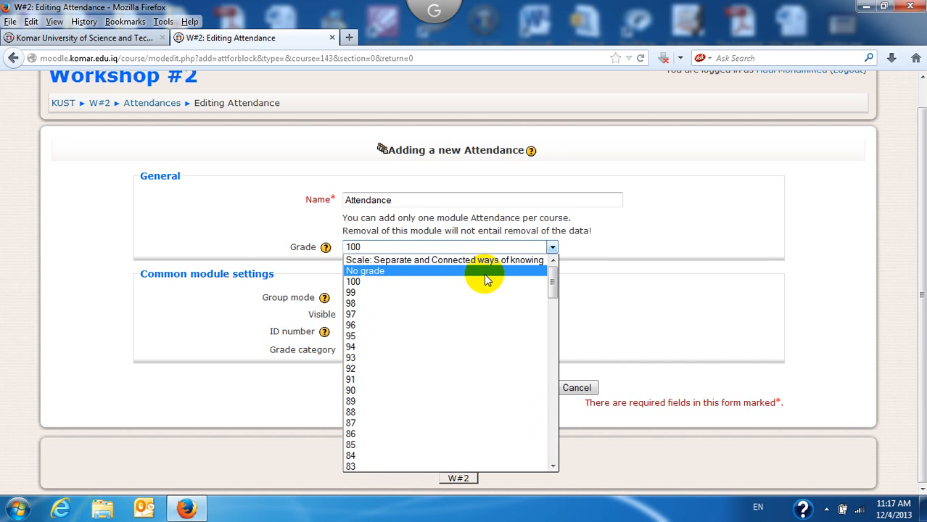
pyautogui.click(485, 279)
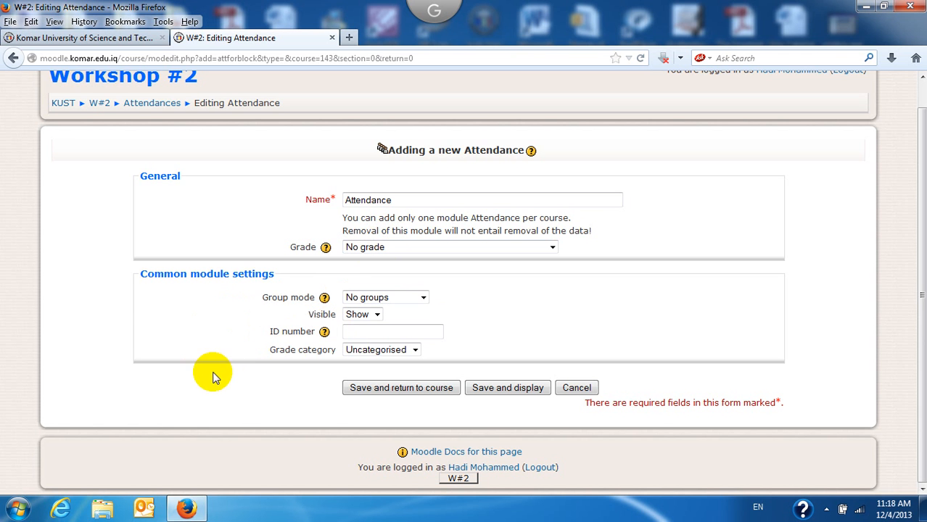
pyautogui.click(403, 393)
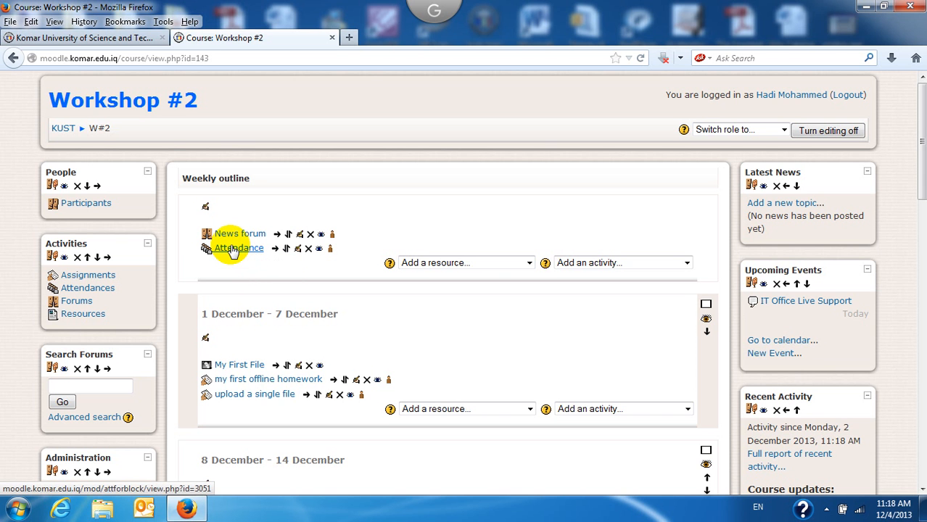
# Step: Open the new Attendance activity, which has no sessions yet, and go to its Add session form
pyautogui.click(233, 250)
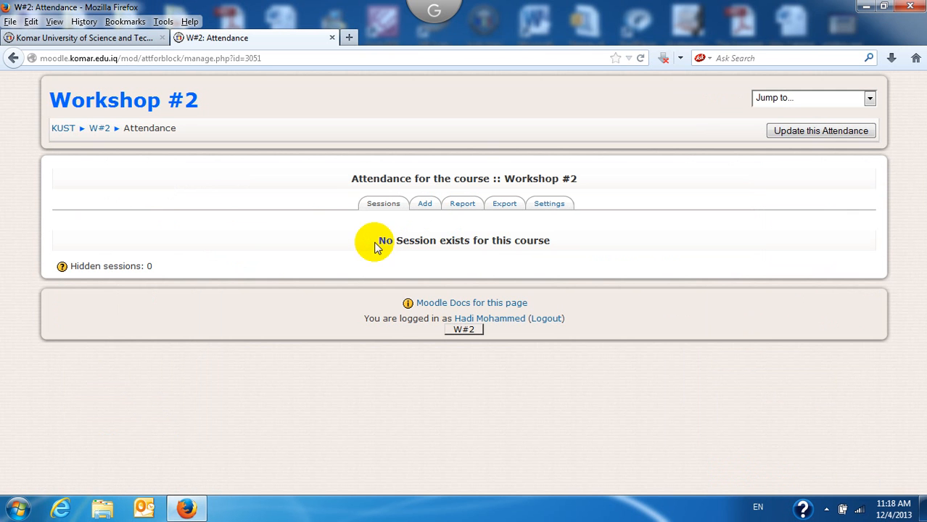
pyautogui.moveTo(380, 242); pyautogui.dragTo(573, 246)
pyautogui.click(574, 244)
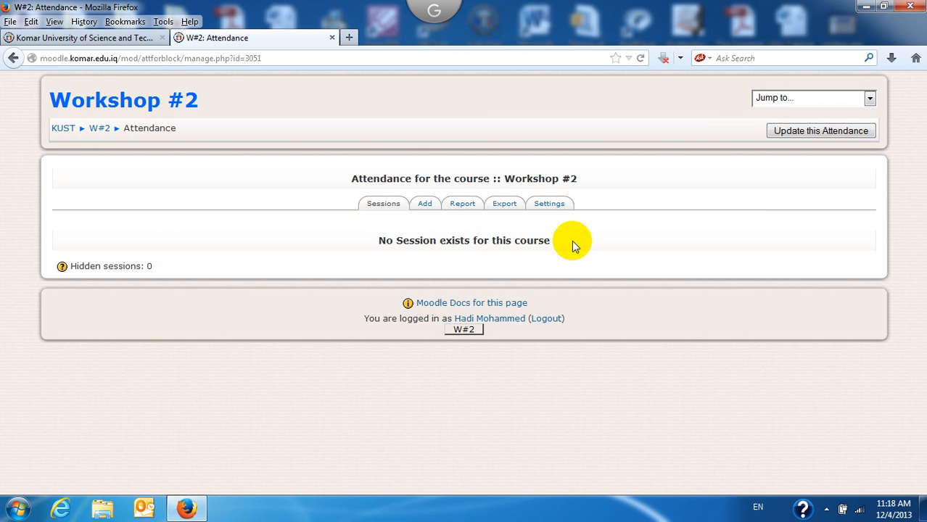
pyautogui.click(425, 206)
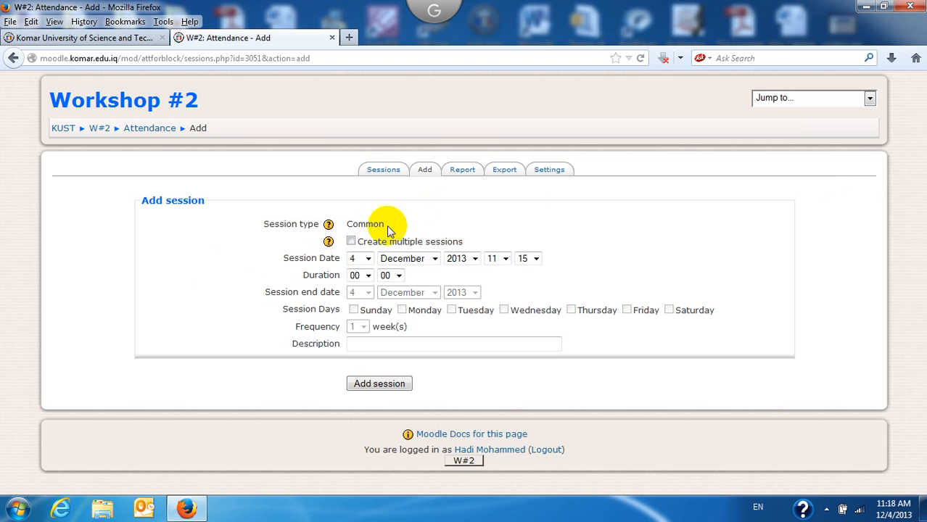
# Step: Enable multiple sessions starting 1 December at 14:30, lasting 1 hour 10 minutes
pyautogui.click(351, 243)
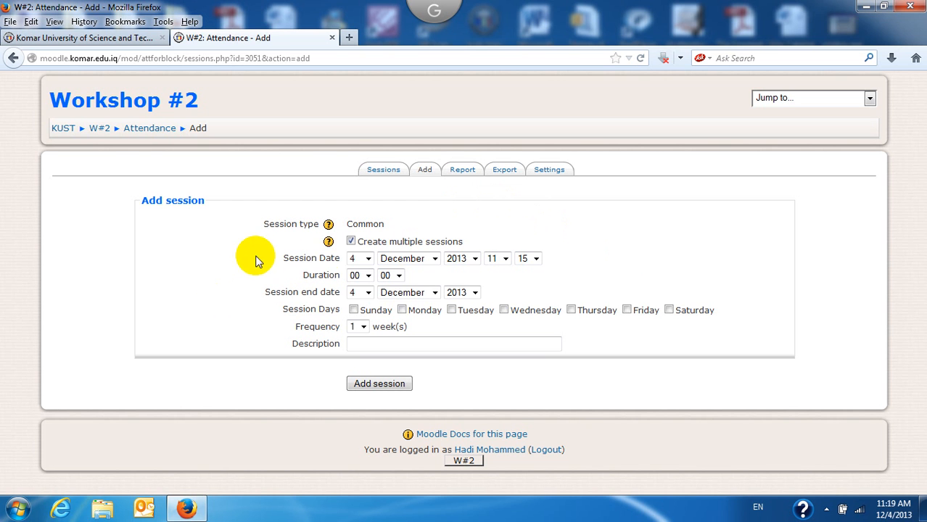
pyautogui.click(368, 259)
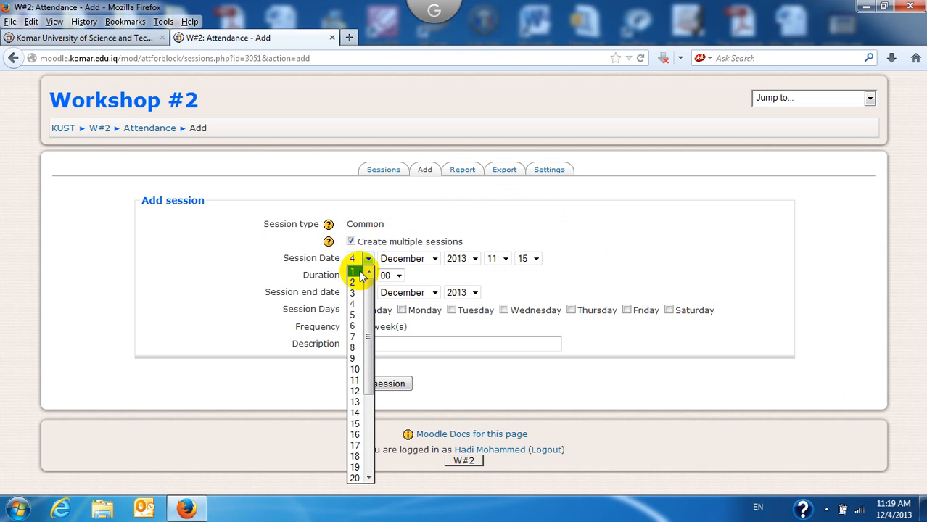
pyautogui.click(357, 272)
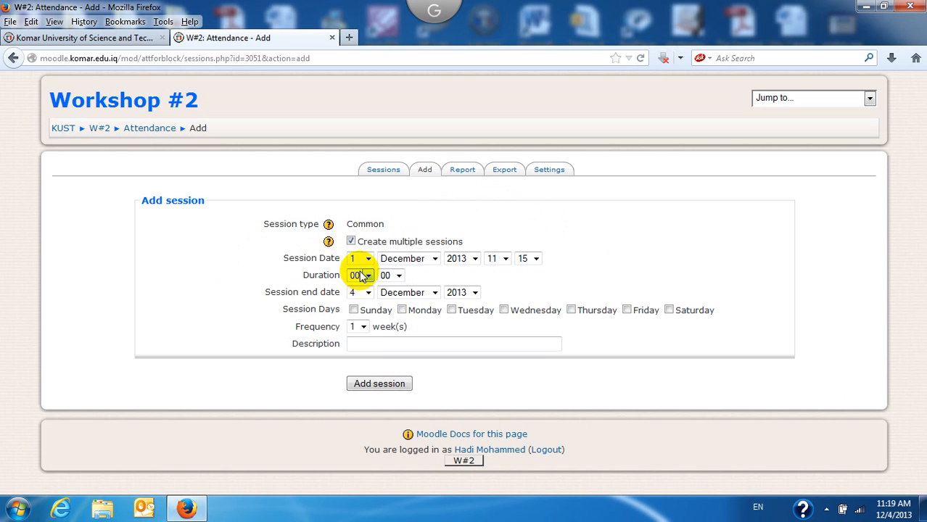
pyautogui.click(507, 262)
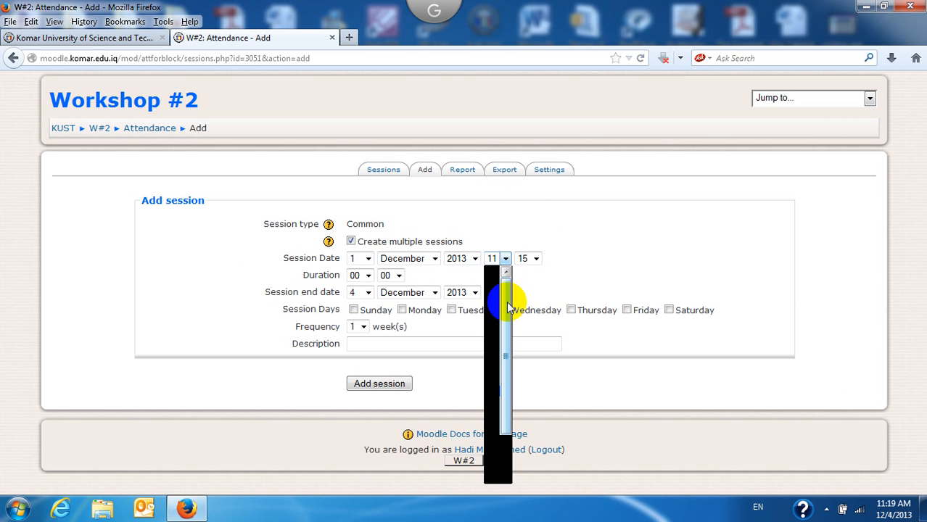
pyautogui.moveTo(509, 290); pyautogui.dragTo(517, 331)
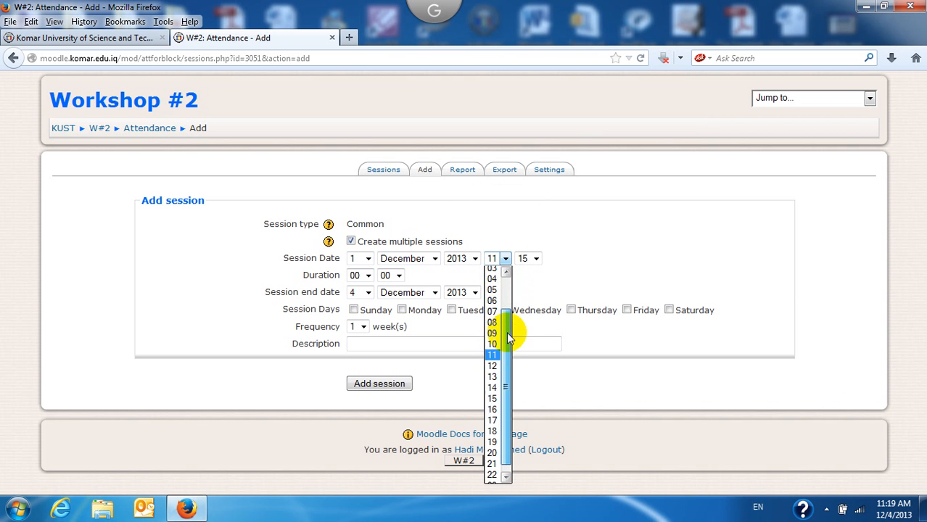
pyautogui.click(495, 389)
pyautogui.click(534, 259)
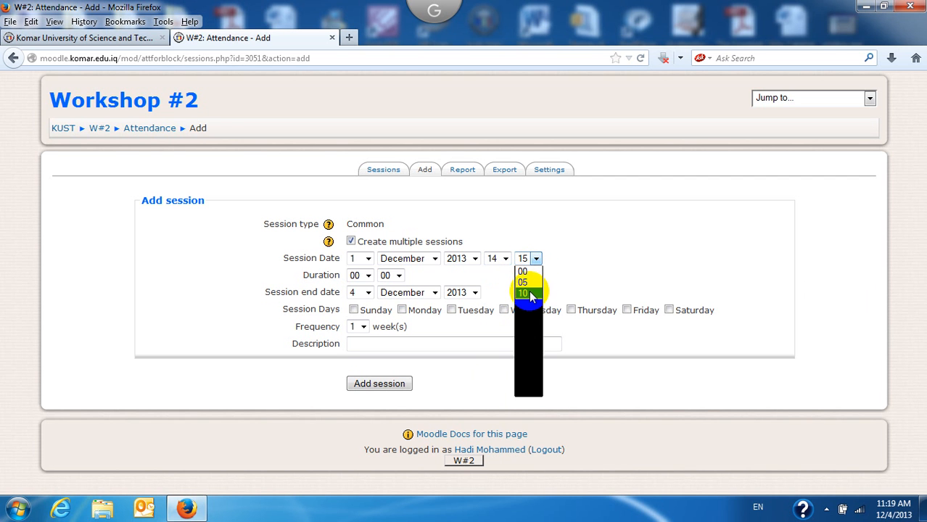
pyautogui.click(528, 337)
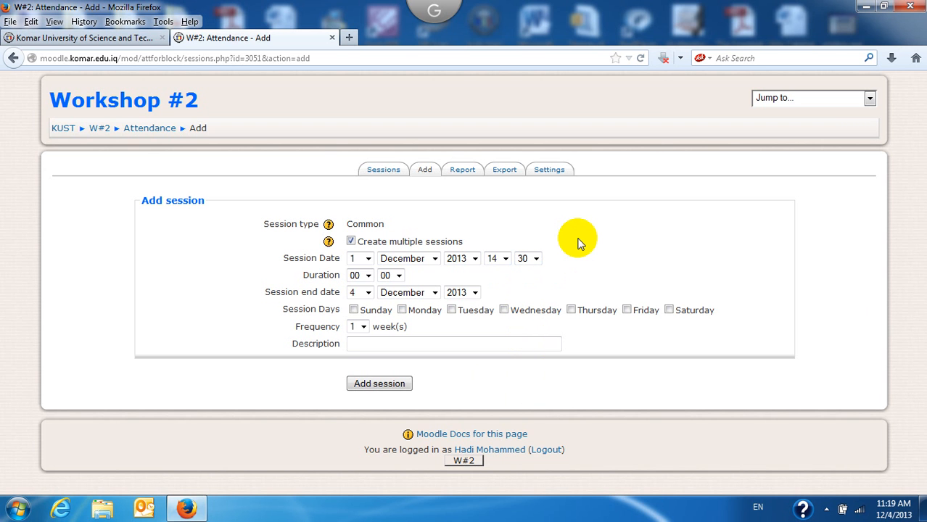
pyautogui.click(369, 276)
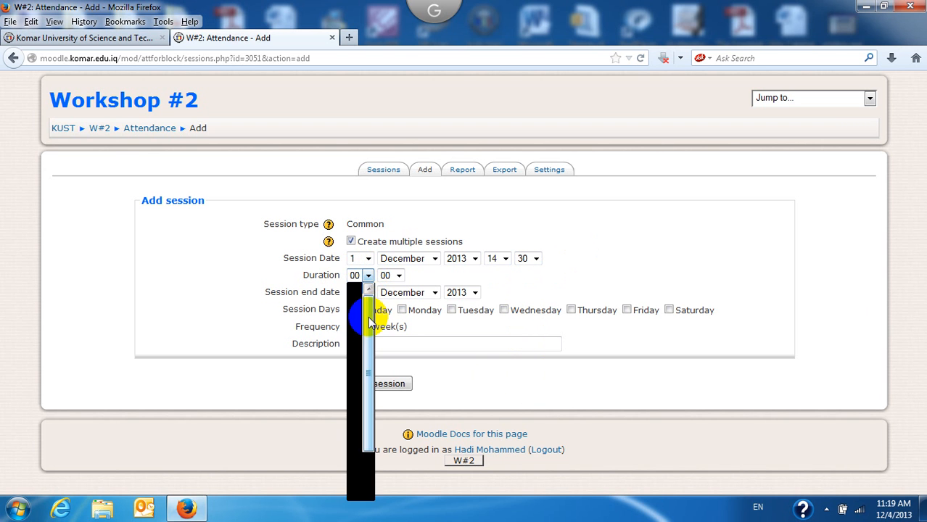
pyautogui.moveTo(368, 318)
pyautogui.mouseDown()
pyautogui.moveTo(368, 351)
pyautogui.moveTo(368, 306)
pyautogui.mouseUp()
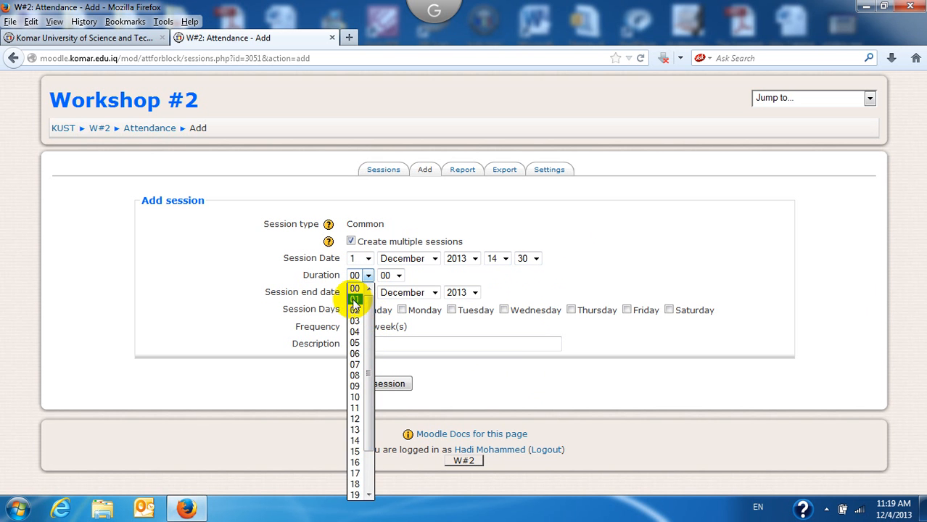
pyautogui.click(355, 300)
pyautogui.click(399, 275)
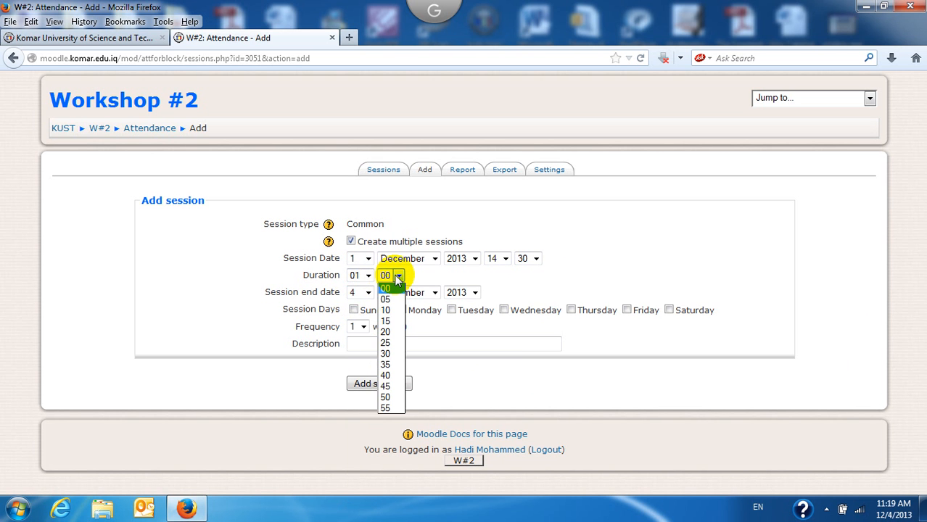
pyautogui.click(385, 311)
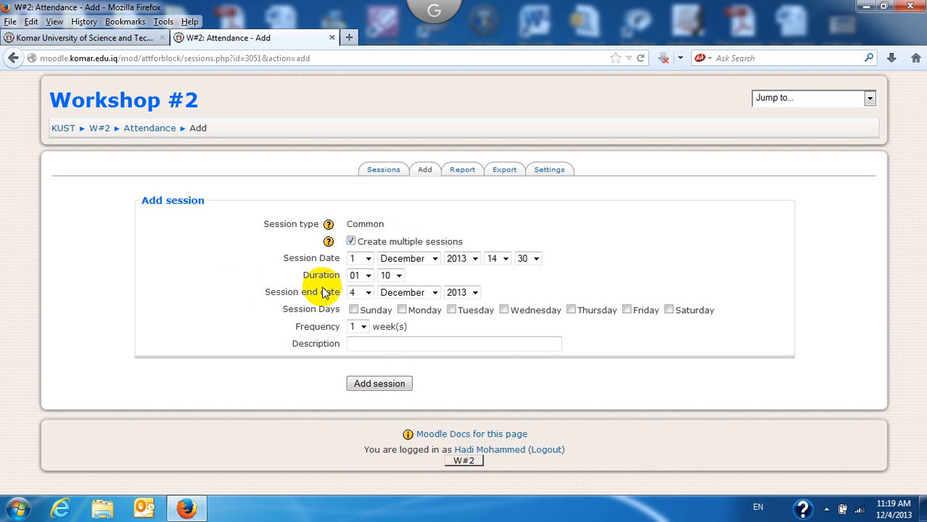
# Step: Set the session end date to 30 January 2014
pyautogui.click(368, 293)
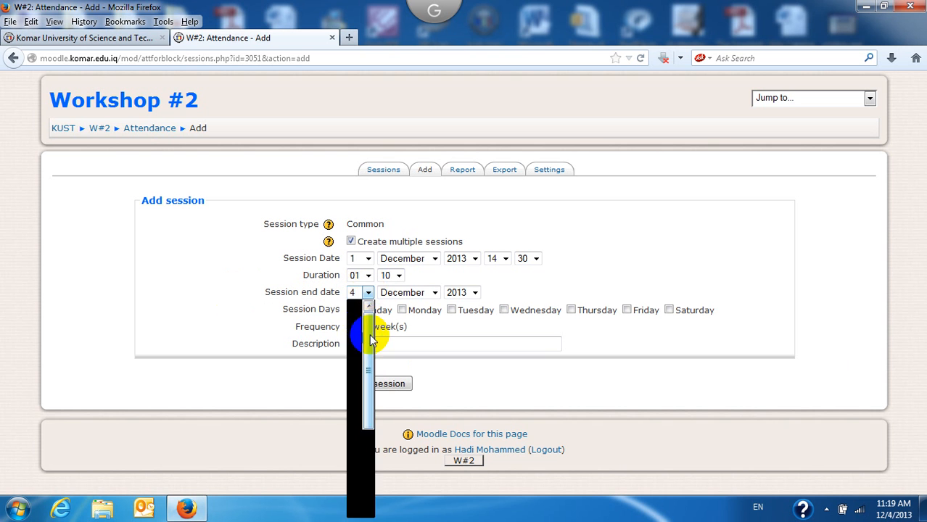
pyautogui.scroll(-4, 359, 406)
pyautogui.click(355, 501)
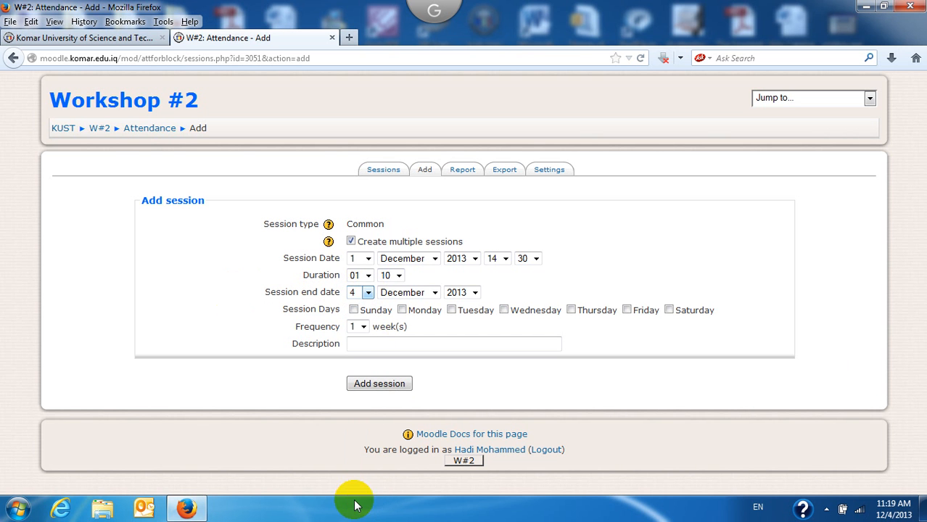
pyautogui.click(434, 293)
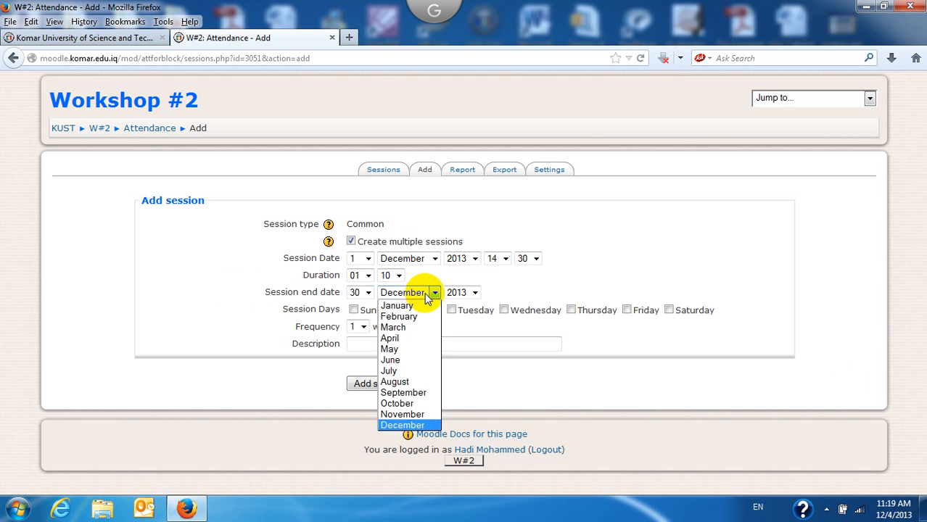
pyautogui.click(425, 303)
pyautogui.click(475, 293)
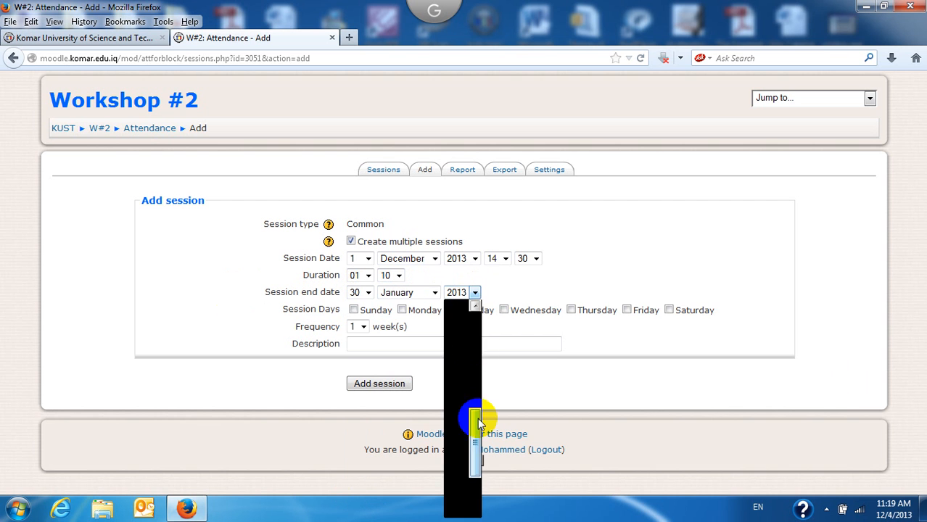
pyautogui.moveTo(478, 421); pyautogui.dragTo(481, 493)
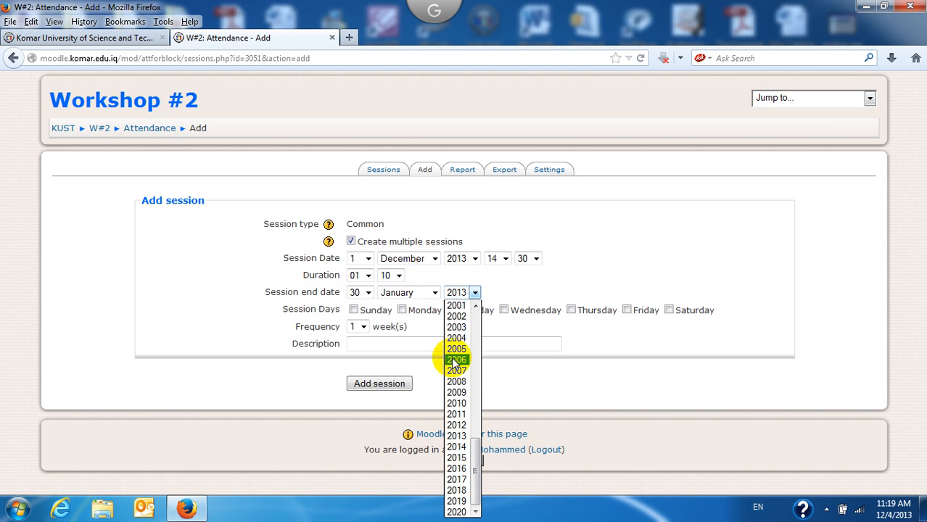
pyautogui.click(457, 446)
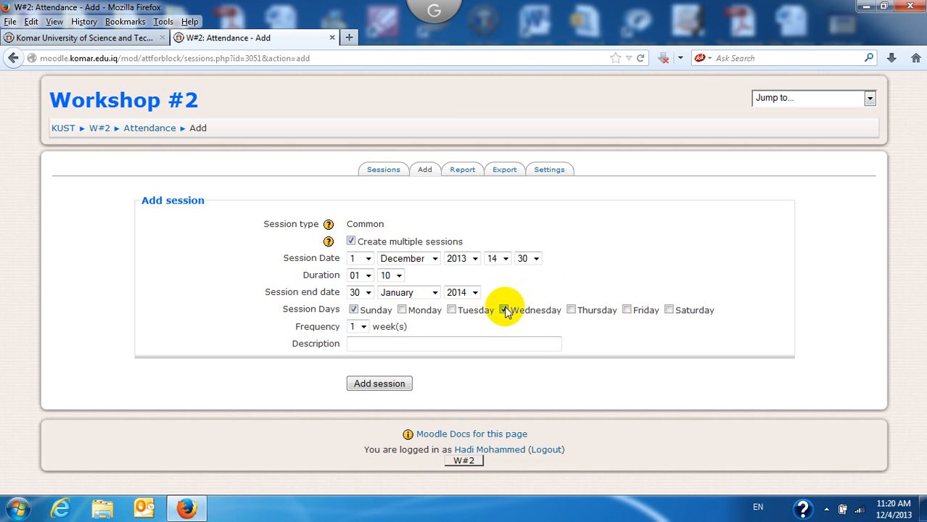
# Step: Add Saturday as a session day and keep the frequency at every 1 week
pyautogui.click(670, 311)
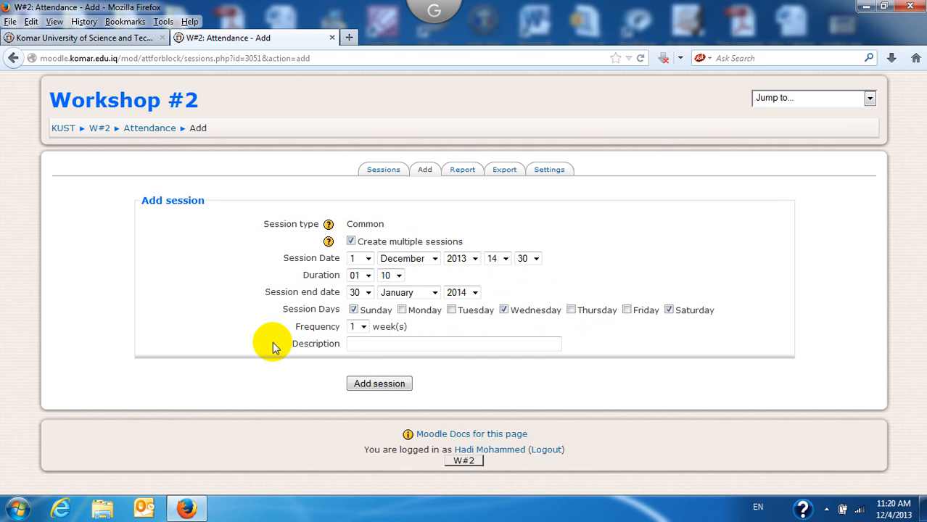
pyautogui.click(363, 328)
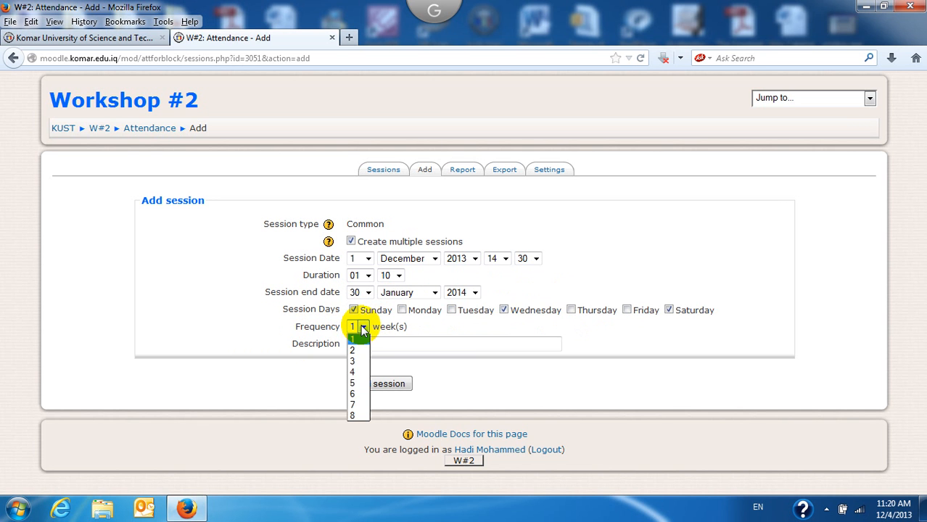
pyautogui.click(259, 325)
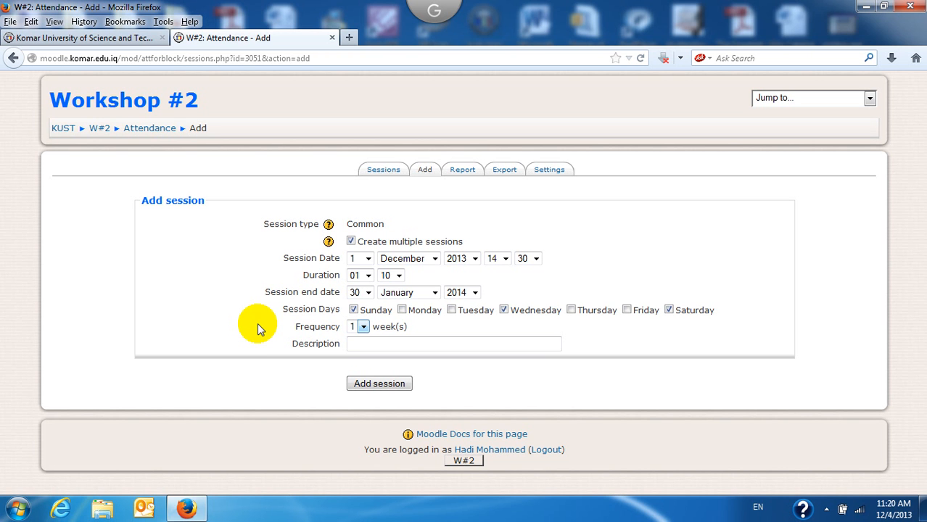
pyautogui.click(362, 326)
pyautogui.click(359, 352)
pyautogui.click(363, 328)
pyautogui.click(356, 339)
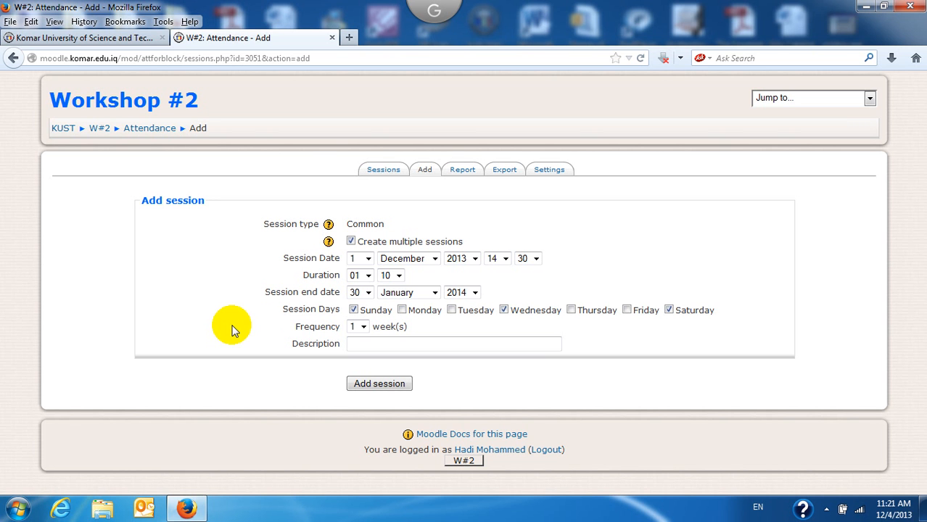
pyautogui.click(398, 347)
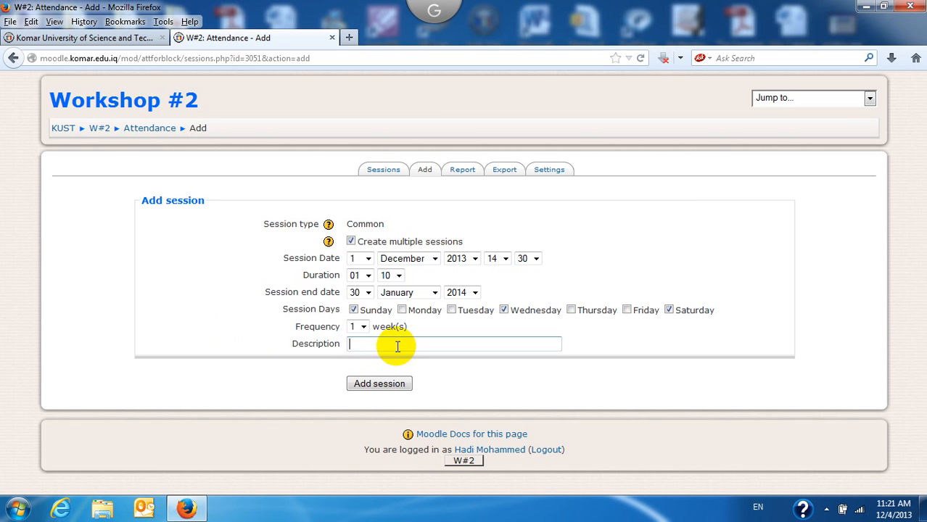
# Step: Create the repeating sessions, then show all sessions in the Sessions list
pyautogui.click(374, 391)
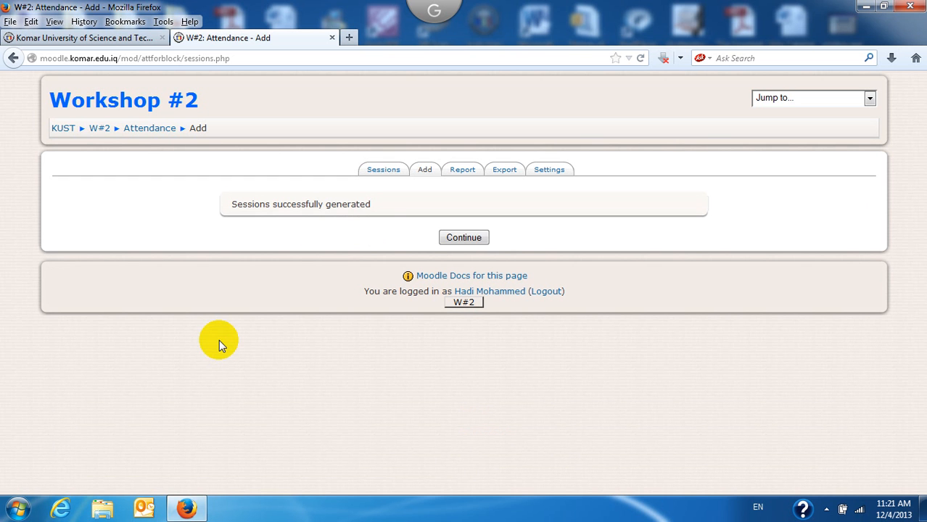
pyautogui.click(463, 237)
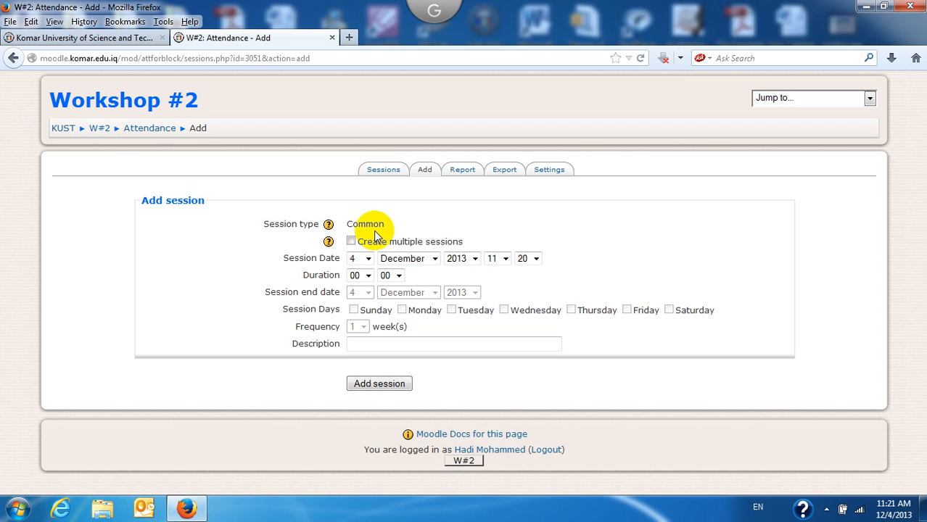
pyautogui.click(382, 170)
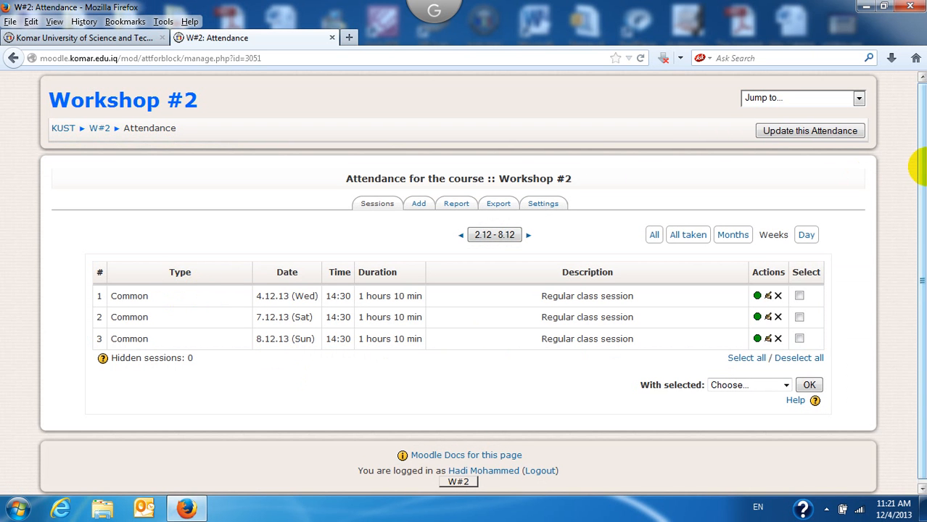
pyautogui.scroll(-1, 915, 186)
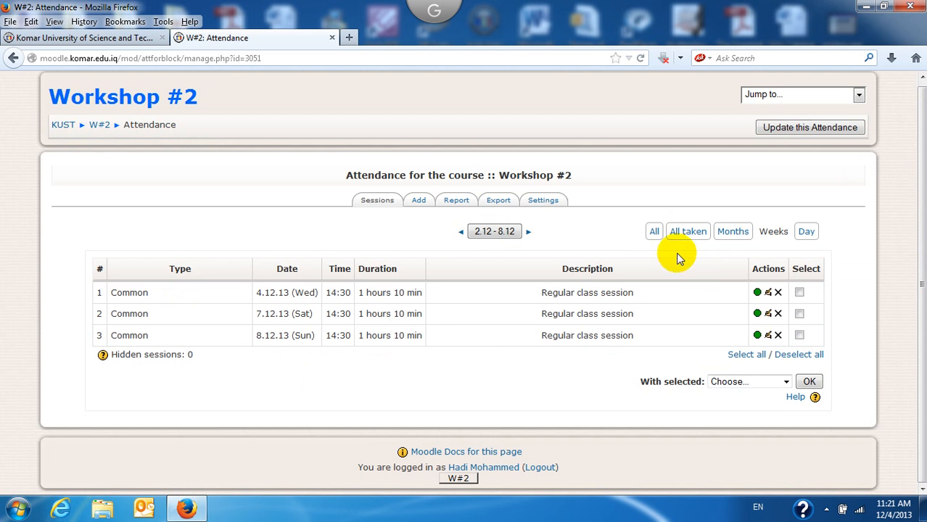
pyautogui.click(655, 233)
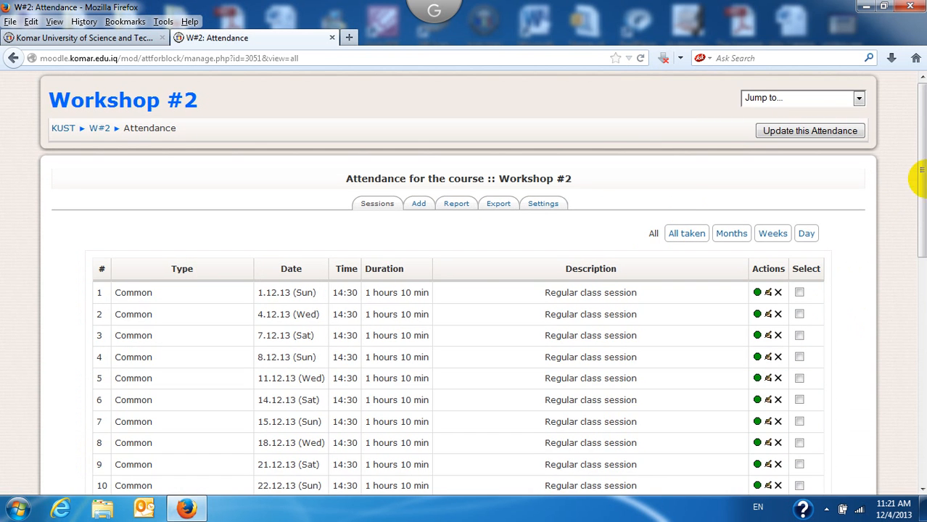
# Step: List all 26 sessions, 1.12.13 through 29.01.14, each at 14:30 lasting 1 hour 10 min
pyautogui.moveTo(922, 172); pyautogui.dragTo(924, 236)
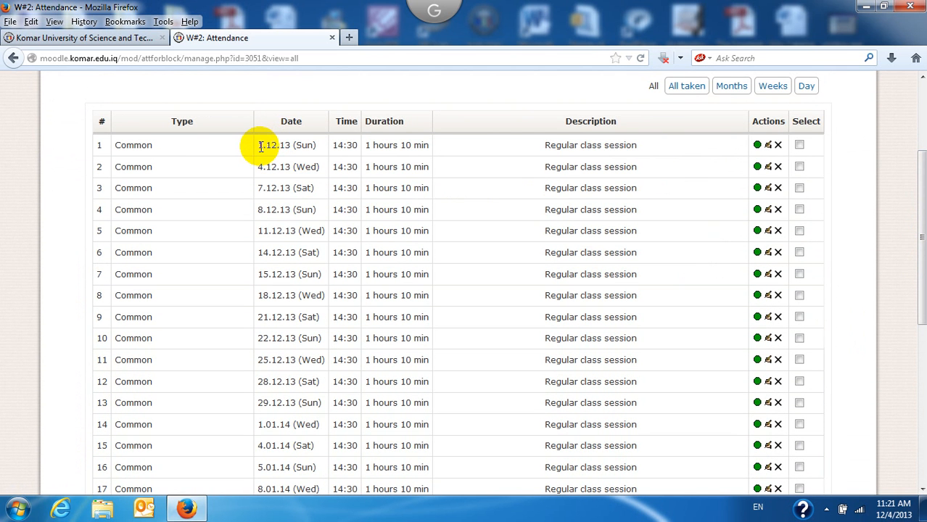
pyautogui.moveTo(261, 147); pyautogui.dragTo(293, 146)
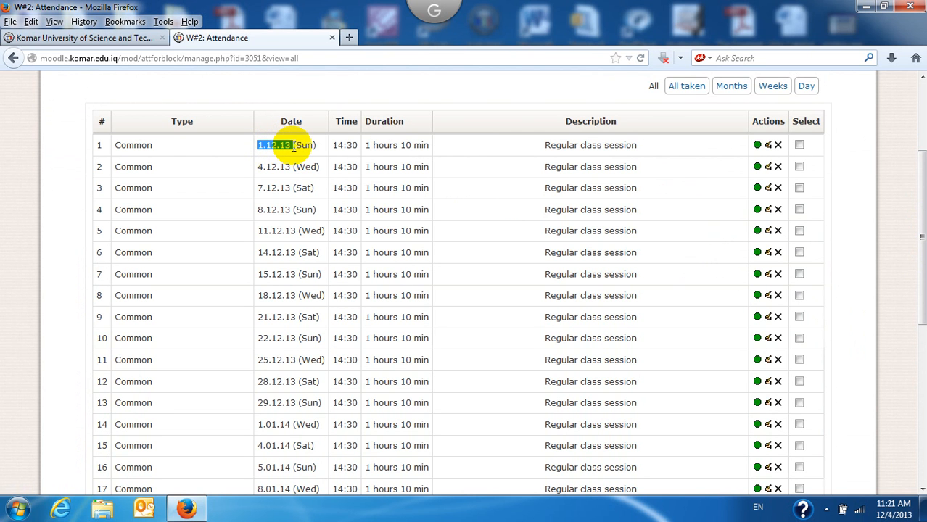
pyautogui.moveTo(333, 146); pyautogui.dragTo(355, 146)
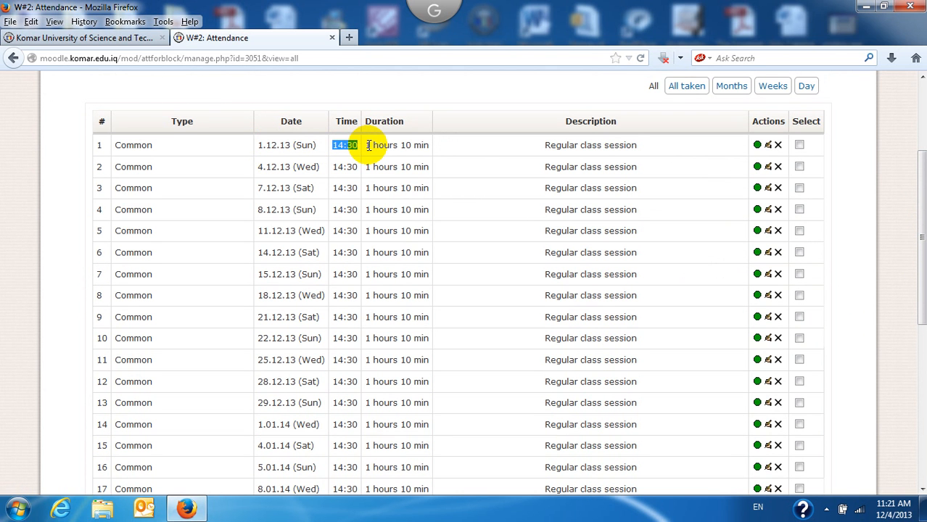
pyautogui.moveTo(356, 145); pyautogui.dragTo(425, 146)
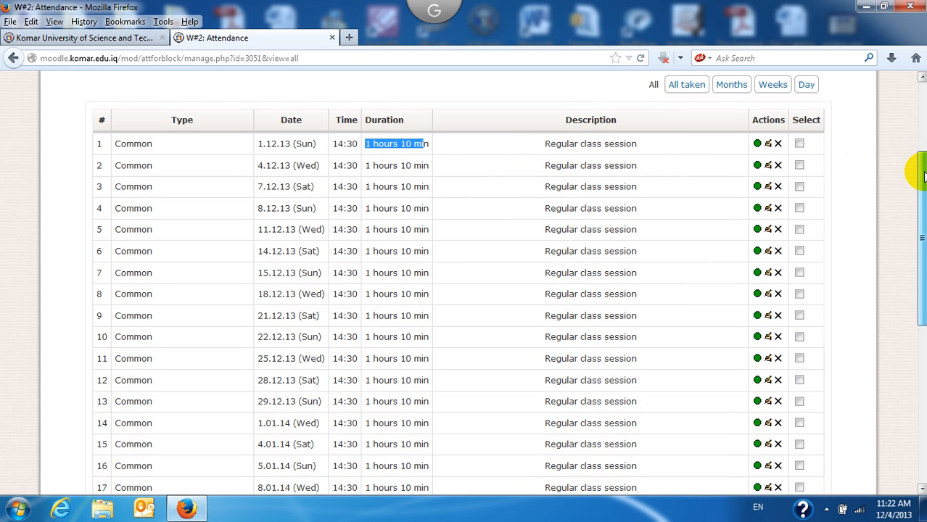
pyautogui.moveTo(917, 170)
pyautogui.mouseDown()
pyautogui.moveTo(918, 150)
pyautogui.moveTo(920, 163)
pyautogui.mouseUp()
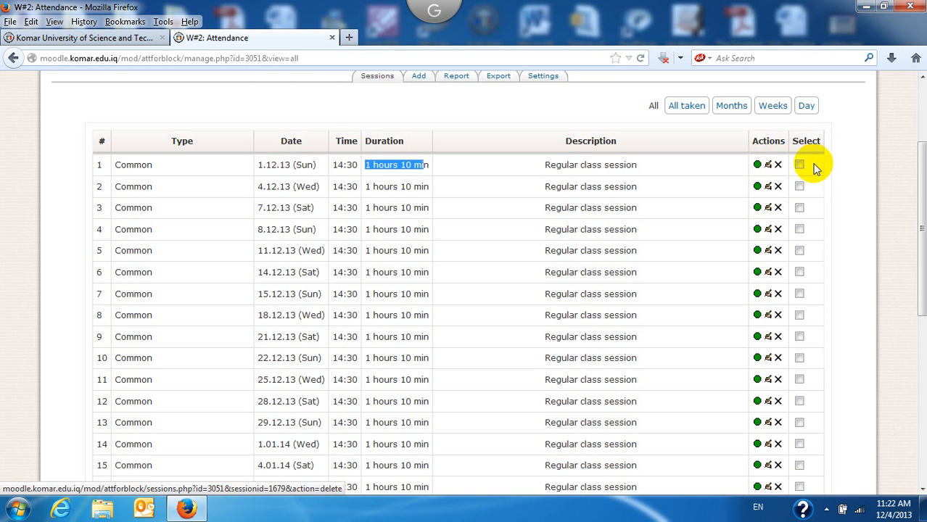
pyautogui.moveTo(913, 201); pyautogui.dragTo(920, 312)
pyautogui.scroll(3, 922, 239)
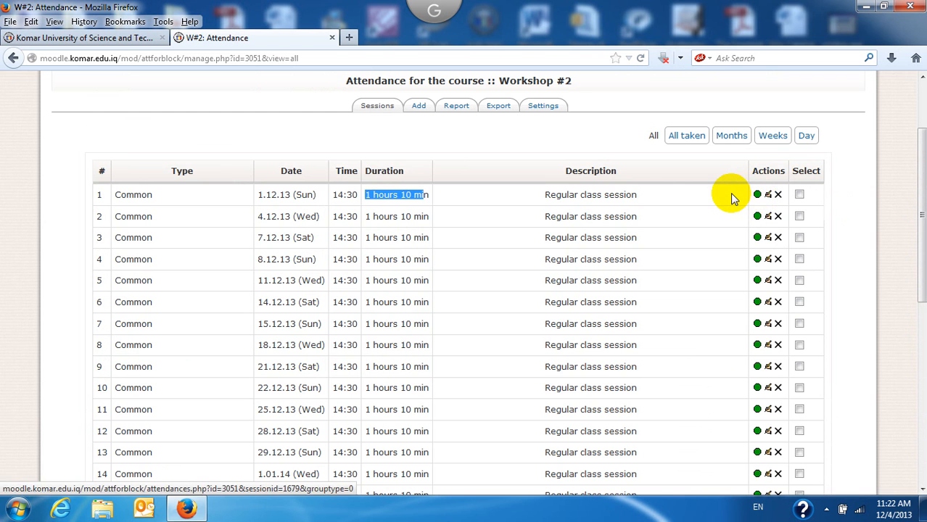
pyautogui.click(732, 197)
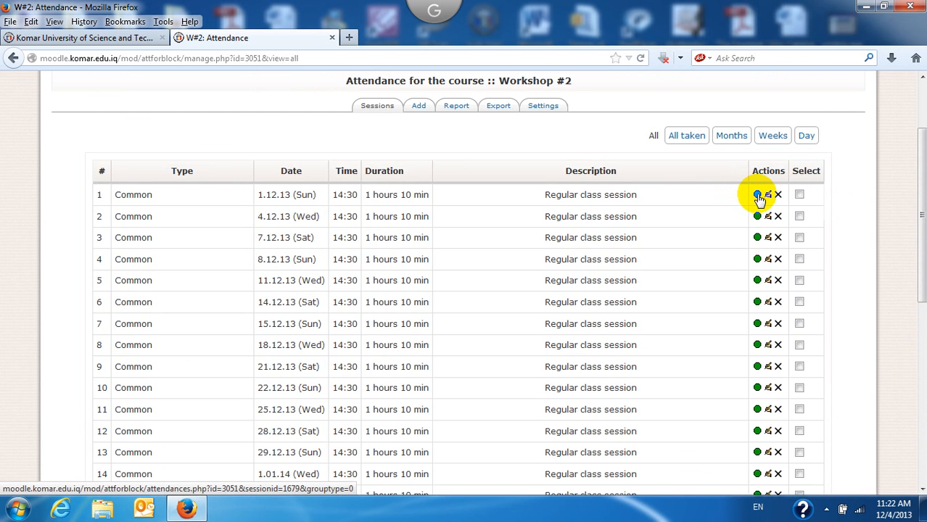
# Step: Bring up attendance-taking for the 1 December session and review the Present, Late, Excused, Absent statuses
pyautogui.click(759, 196)
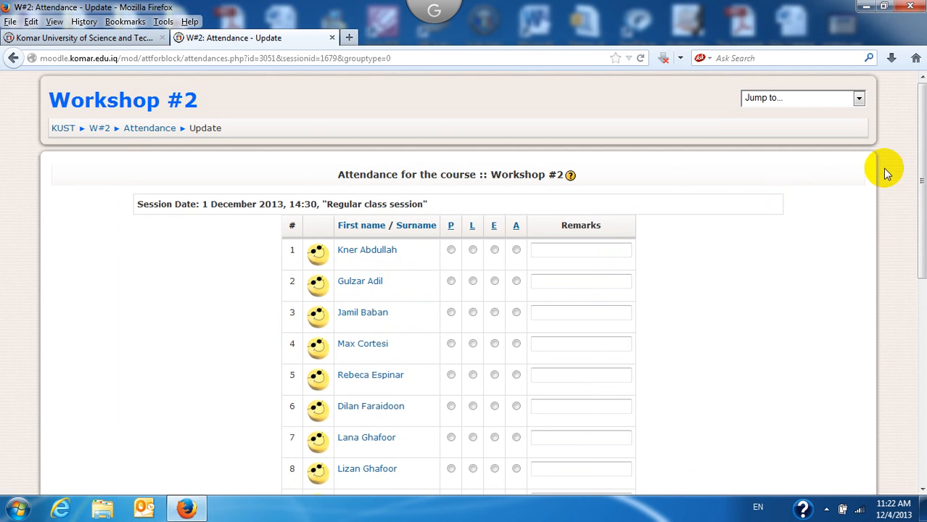
pyautogui.moveTo(923, 150); pyautogui.dragTo(917, 183)
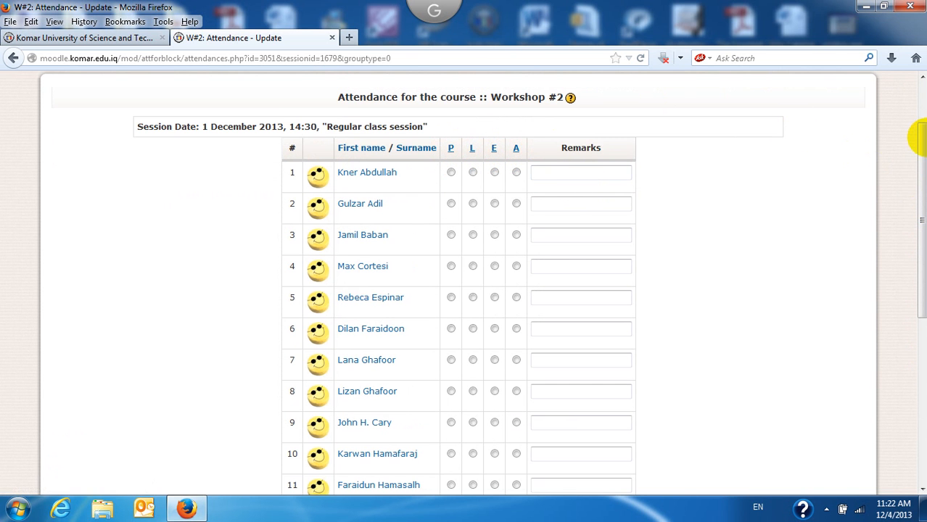
pyautogui.moveTo(922, 140); pyautogui.dragTo(914, 342)
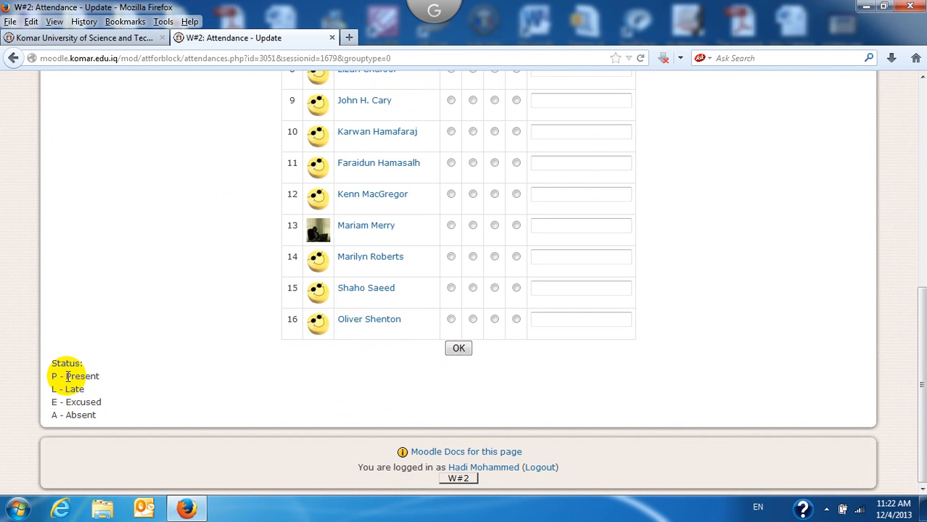
pyautogui.moveTo(67, 376); pyautogui.dragTo(98, 413)
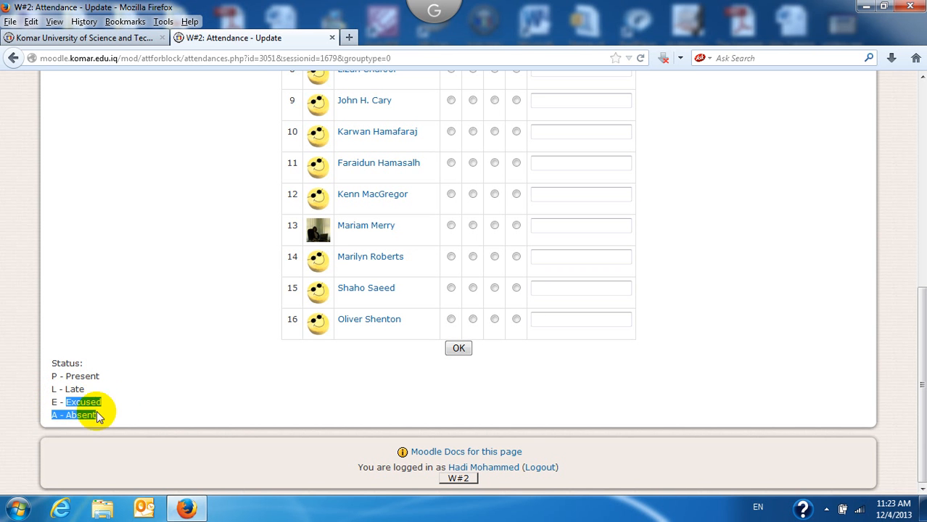
pyautogui.click(53, 416)
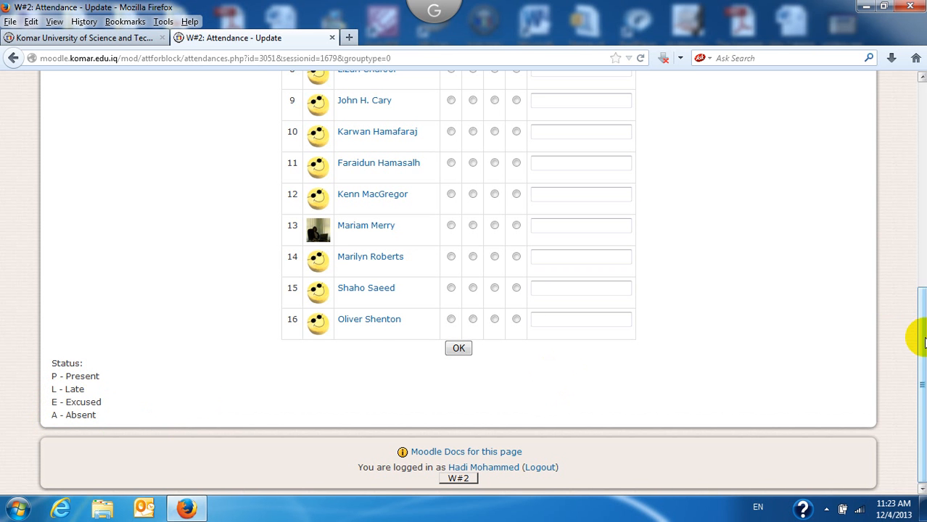
# Step: Mark one student absent, one late, one excused, the rest present, and save
pyautogui.moveTo(922, 323); pyautogui.dragTo(919, 193)
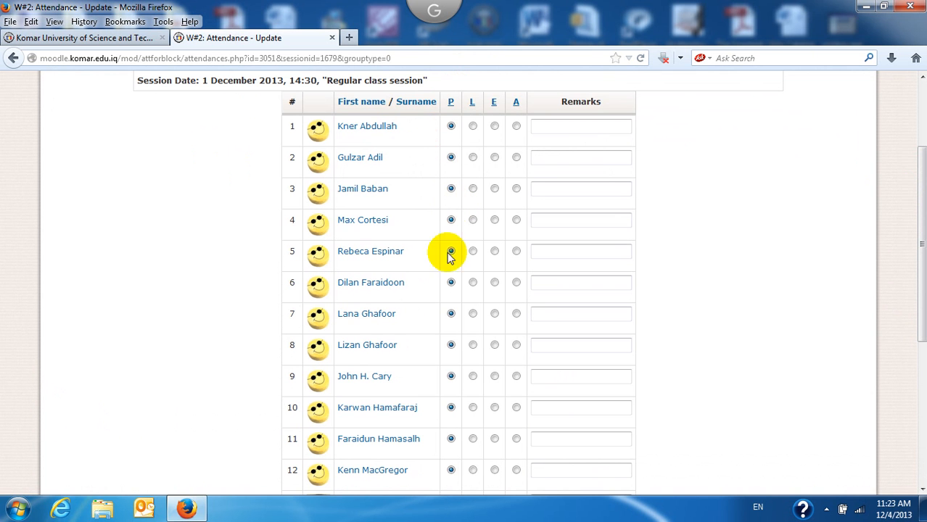
pyautogui.moveTo(918, 174)
pyautogui.mouseDown()
pyautogui.moveTo(918, 279)
pyautogui.moveTo(921, 148)
pyautogui.moveTo(918, 174)
pyautogui.mouseUp()
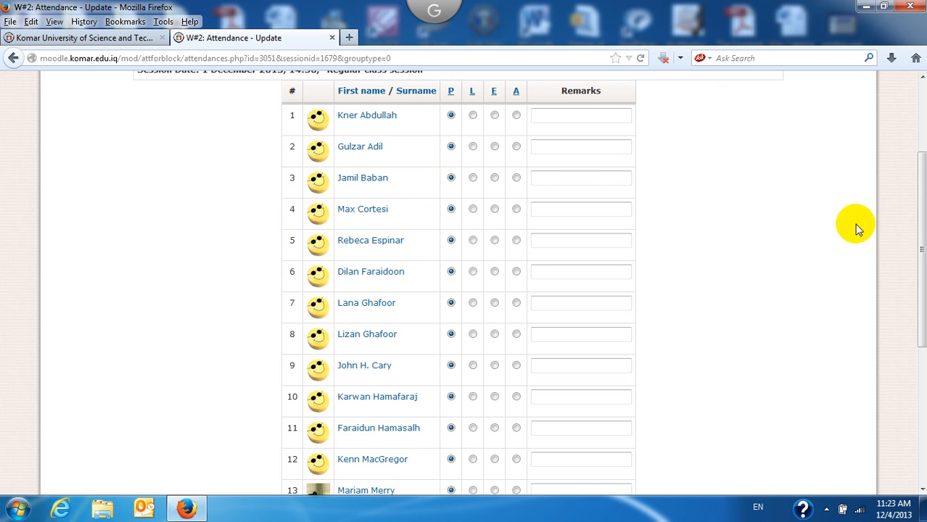
pyautogui.moveTo(919, 218); pyautogui.dragTo(924, 230)
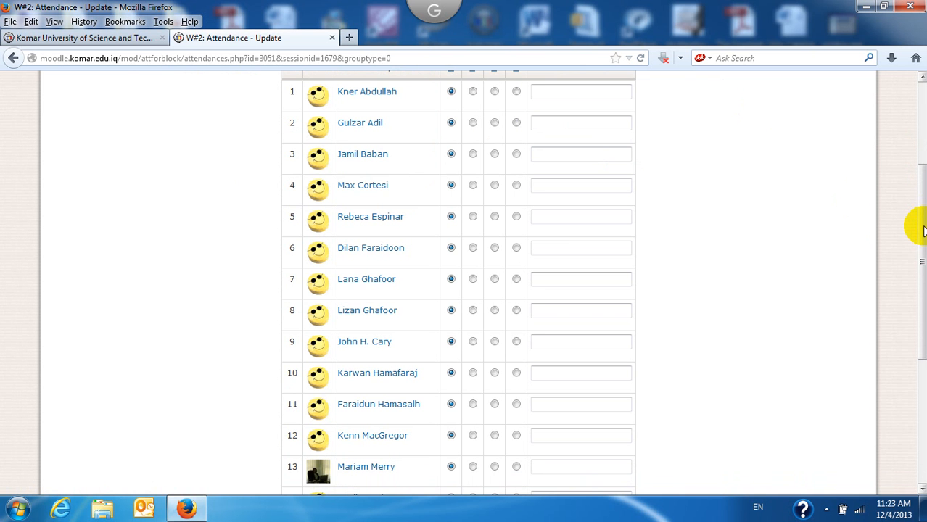
pyautogui.moveTo(923, 230)
pyautogui.mouseDown()
pyautogui.moveTo(913, 197)
pyautogui.moveTo(922, 227)
pyautogui.mouseUp()
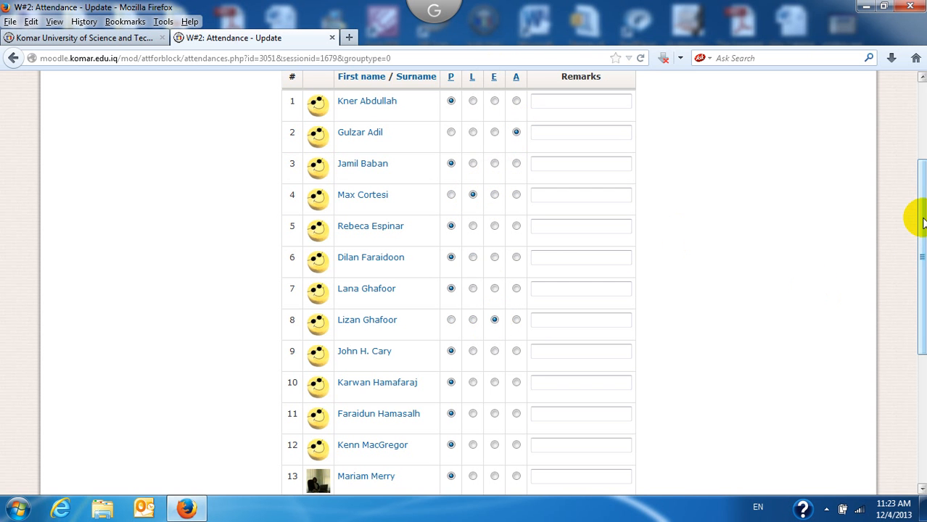
pyautogui.moveTo(923, 221); pyautogui.dragTo(919, 320)
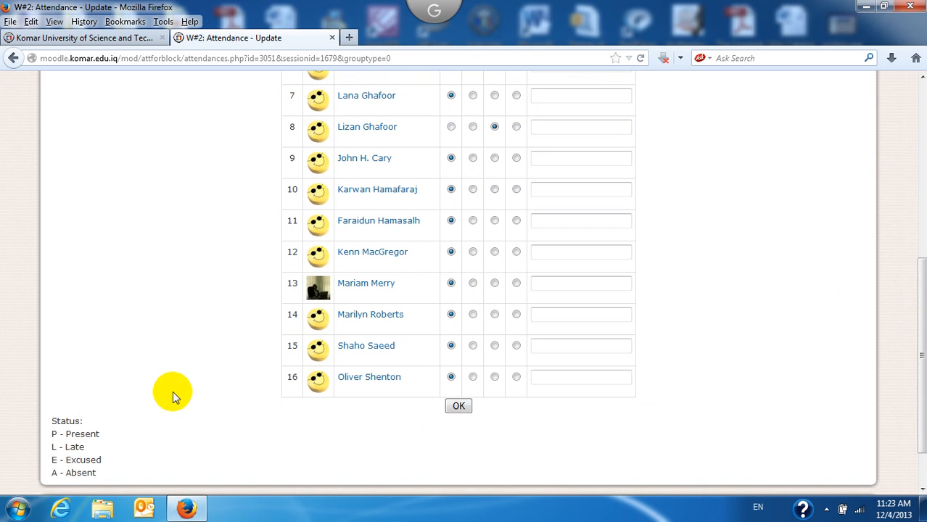
pyautogui.click(459, 408)
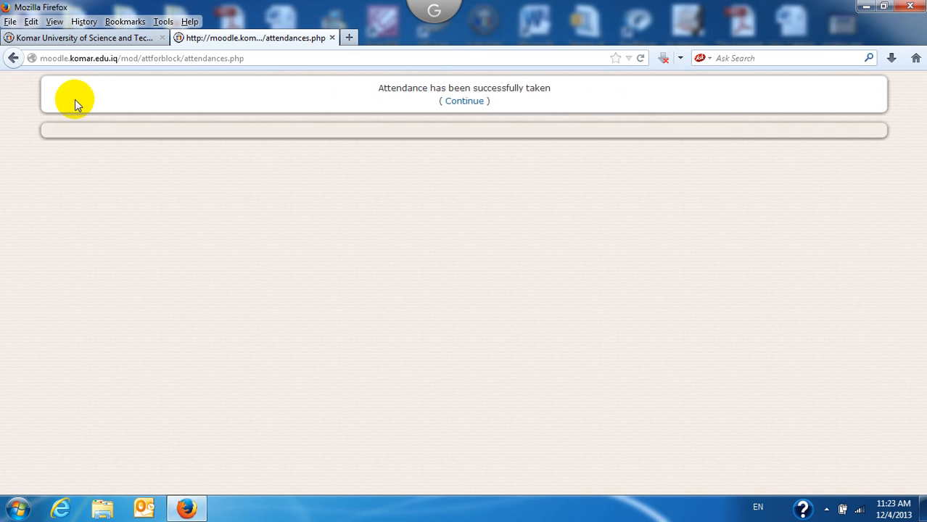
# Step: Continue past the save confirmation and start attendance for the 4.12.13 session in row 2
pyautogui.click(476, 100)
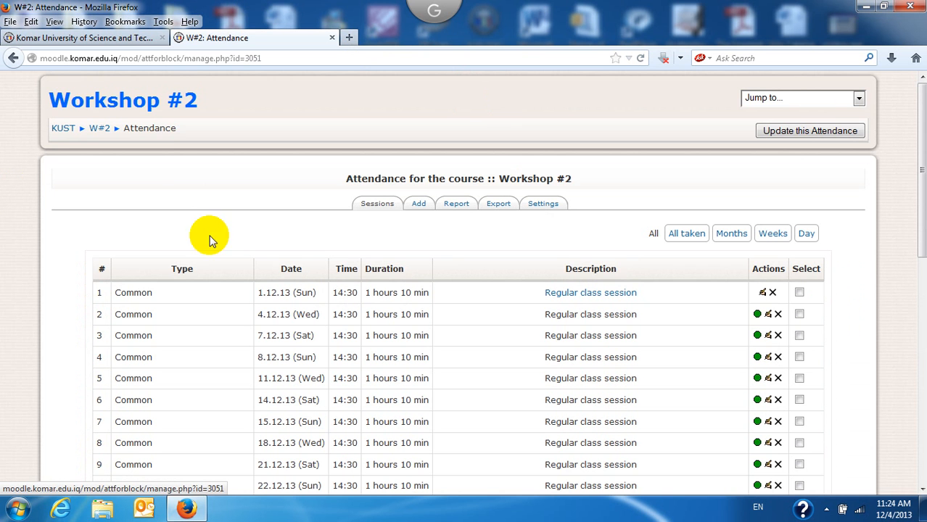
pyautogui.moveTo(918, 139); pyautogui.dragTo(919, 227)
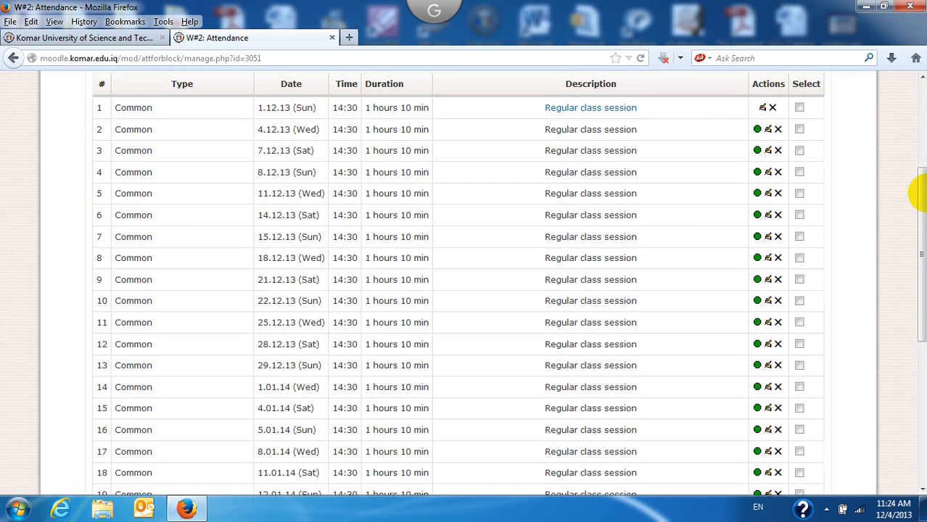
pyautogui.moveTo(923, 197); pyautogui.dragTo(918, 84)
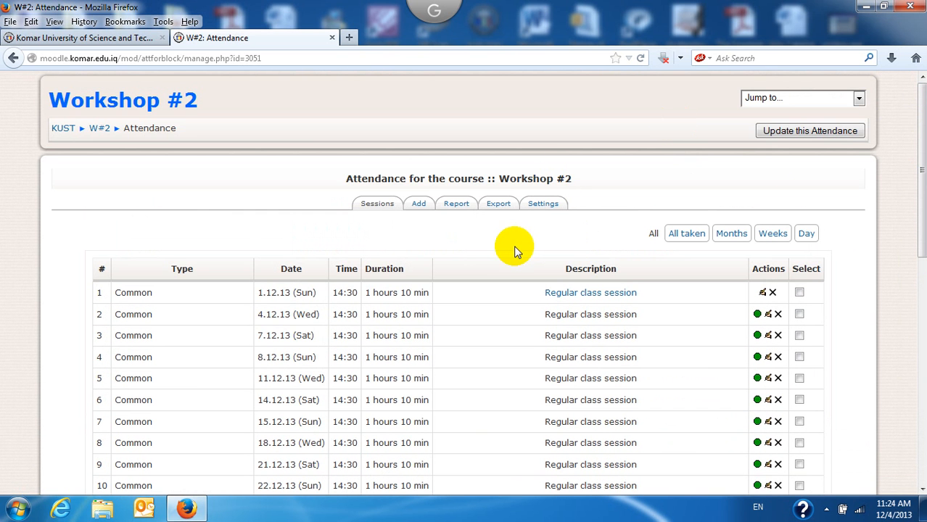
pyautogui.moveTo(922, 161); pyautogui.dragTo(923, 241)
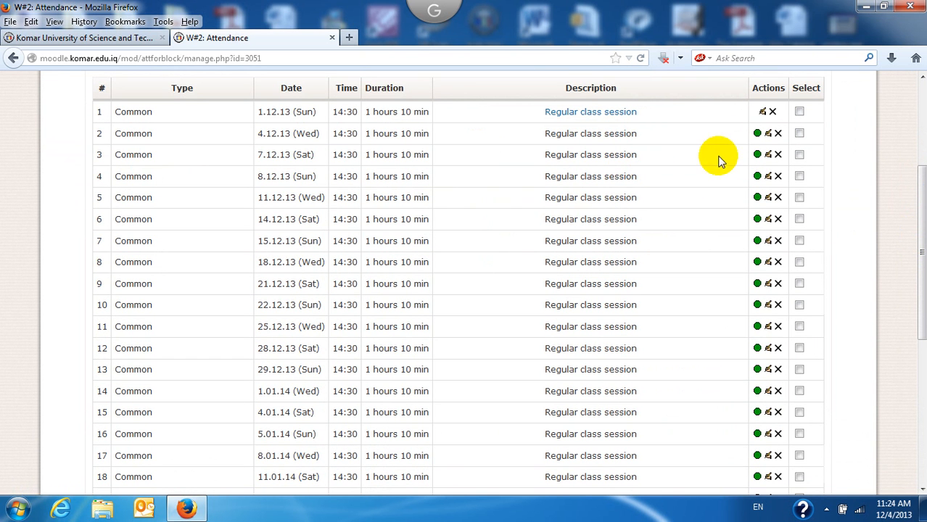
pyautogui.click(758, 134)
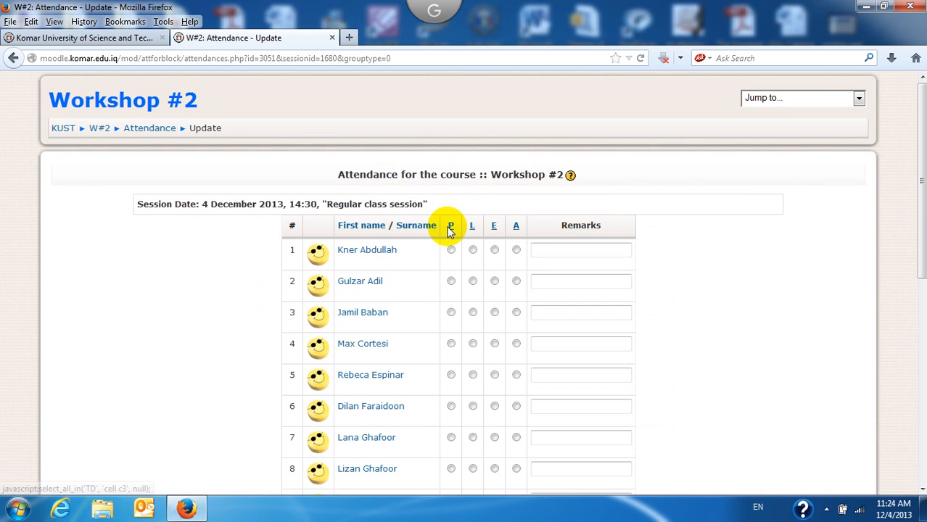
# Step: Mark everyone present, then row 1 absent, row 9 excused, row 12 late; save and continue
pyautogui.click(450, 230)
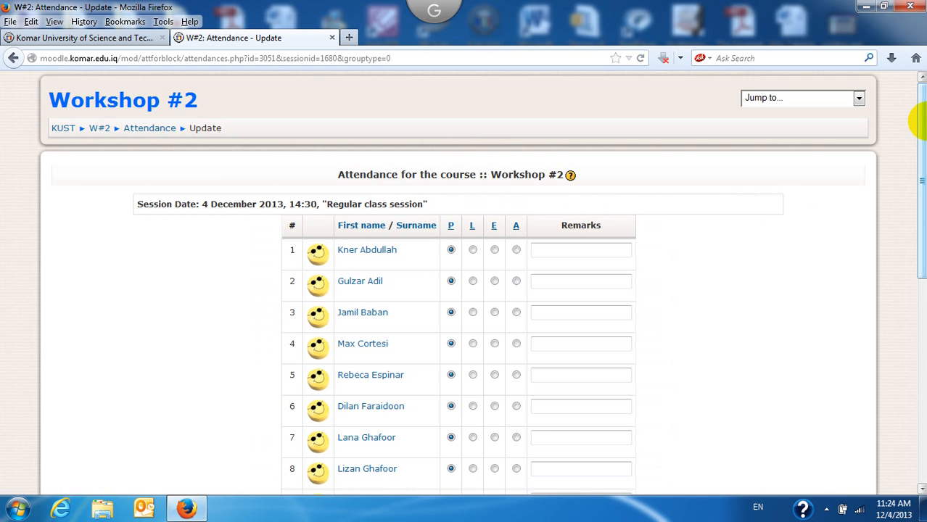
pyautogui.moveTo(924, 127); pyautogui.dragTo(924, 187)
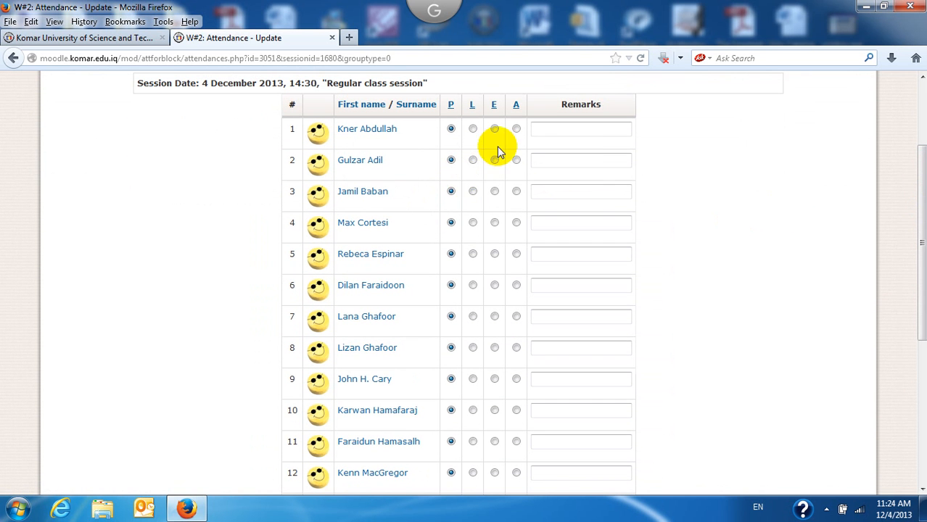
pyautogui.click(516, 129)
pyautogui.click(473, 473)
pyautogui.moveTo(920, 302); pyautogui.dragTo(926, 417)
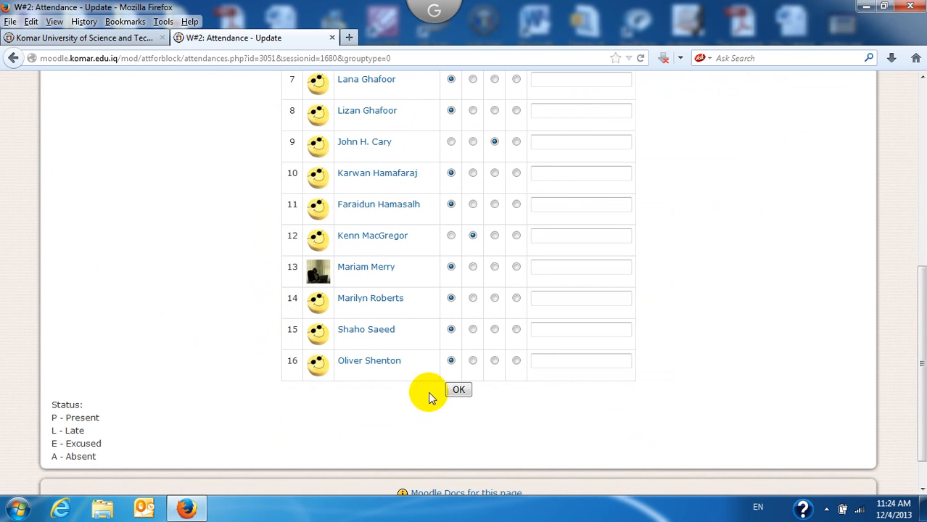
pyautogui.click(459, 390)
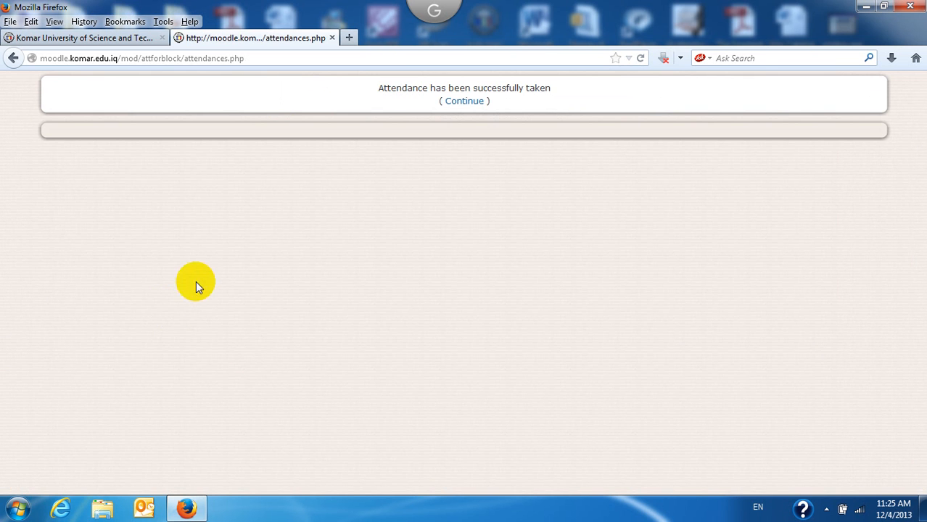
pyautogui.click(467, 103)
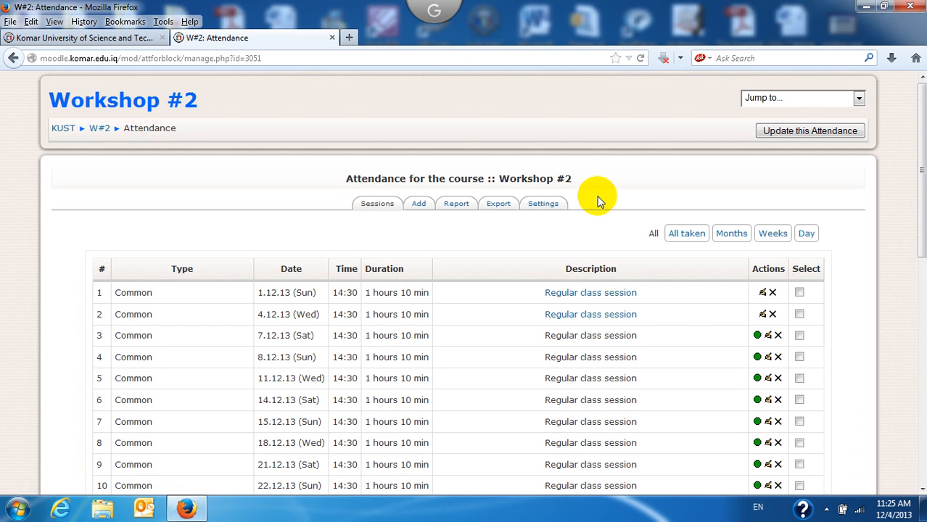
# Step: View the attendance report, scrolling across the 1.12 and 4.12 marks and P, L, E, A totals
pyautogui.click(419, 210)
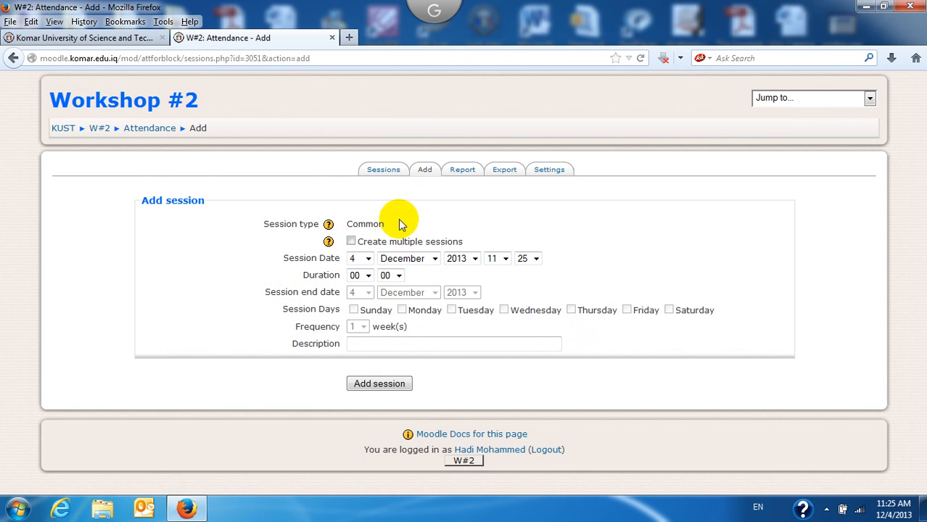
pyautogui.click(459, 173)
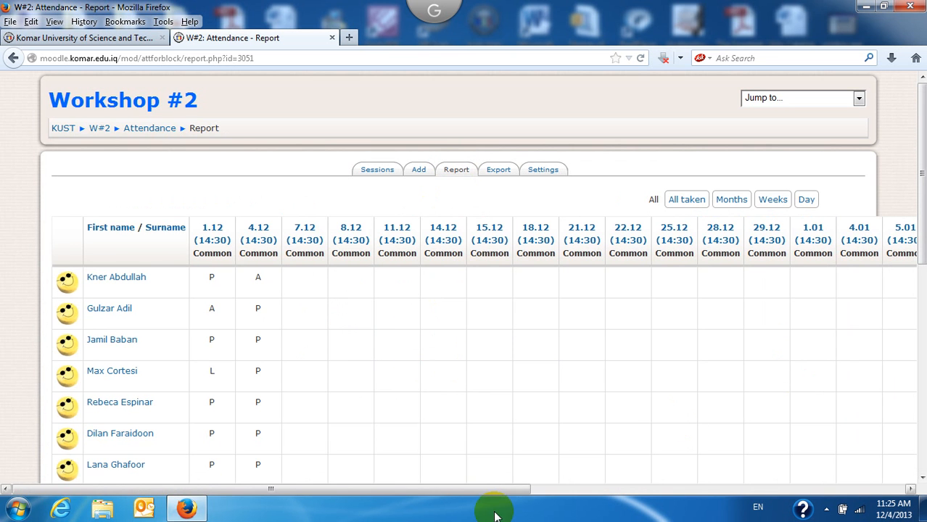
pyautogui.moveTo(472, 490)
pyautogui.mouseDown()
pyautogui.moveTo(635, 479)
pyautogui.moveTo(913, 435)
pyautogui.moveTo(679, 485)
pyautogui.moveTo(457, 498)
pyautogui.mouseUp()
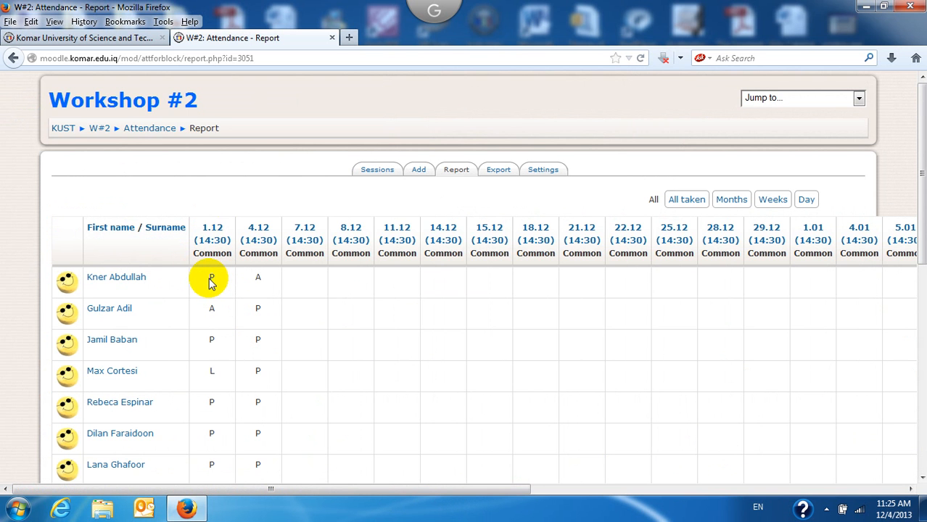
pyautogui.moveTo(363, 490); pyautogui.dragTo(873, 470)
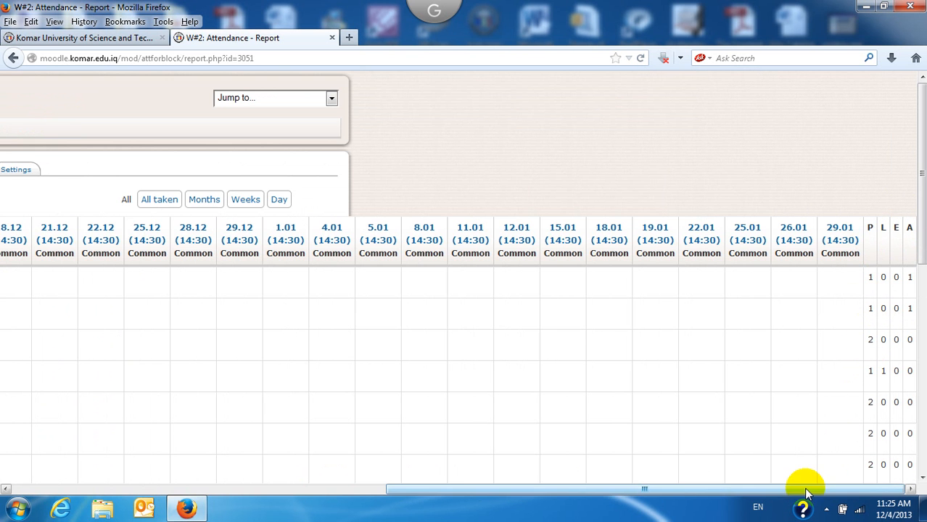
pyautogui.moveTo(804, 488); pyautogui.dragTo(410, 511)
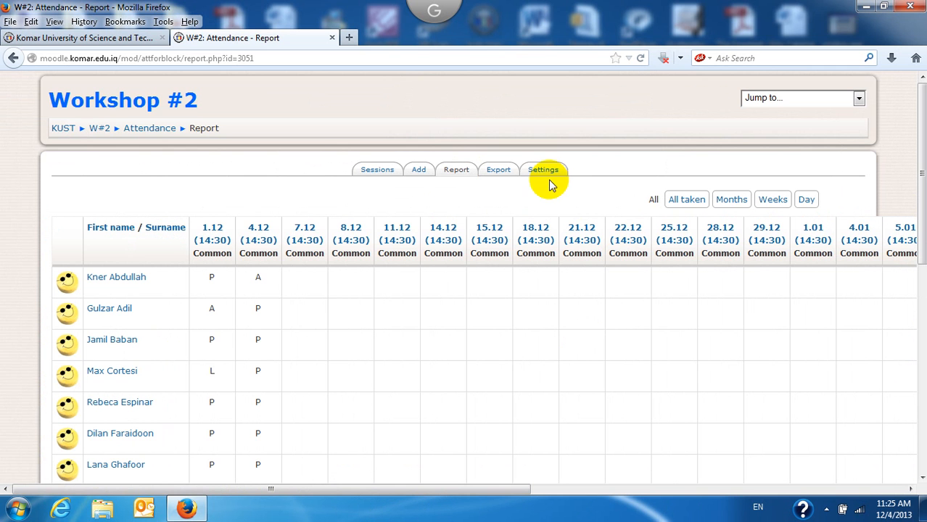
# Step: Export all participants' attendance in Excel format and save the file to the Desktop
pyautogui.click(499, 171)
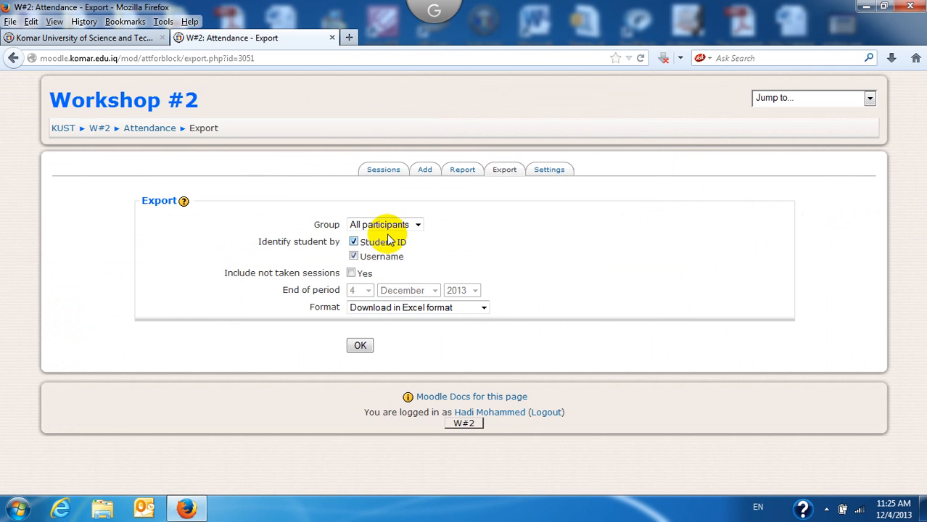
pyautogui.click(387, 310)
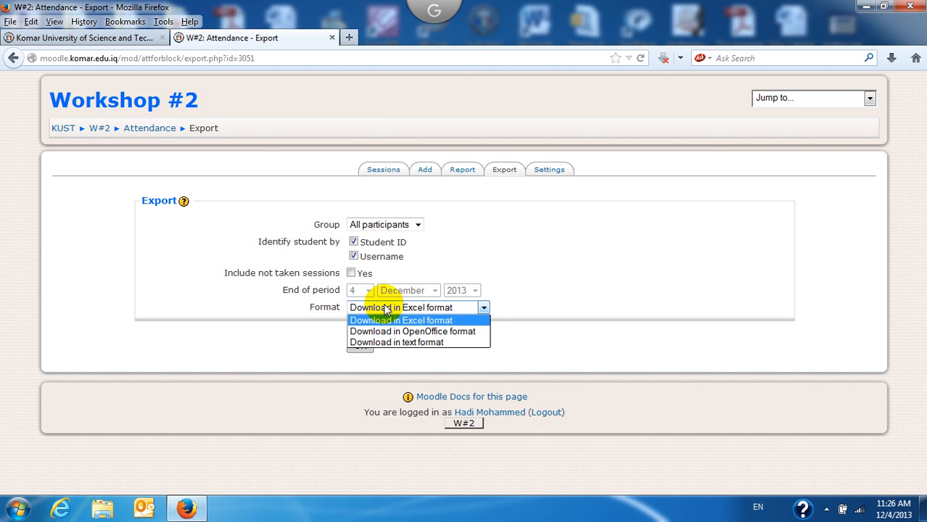
pyautogui.click(269, 315)
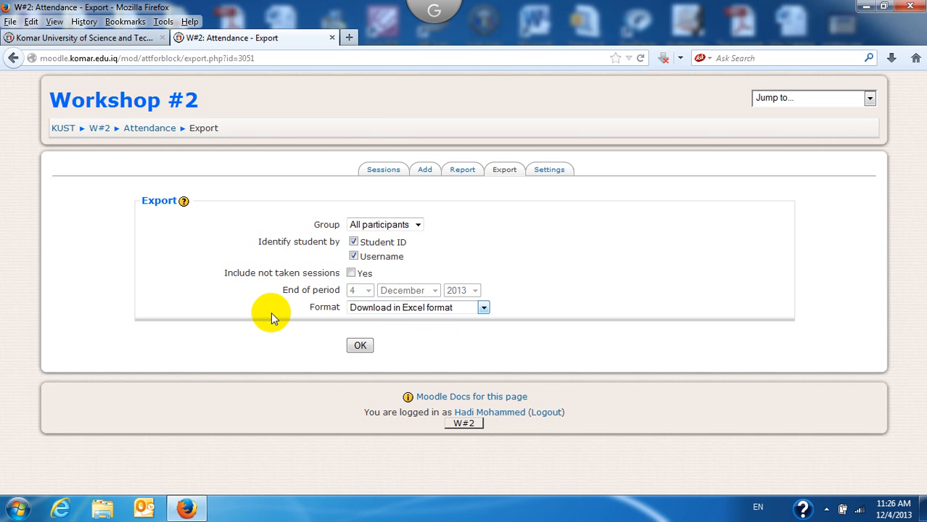
pyautogui.click(359, 347)
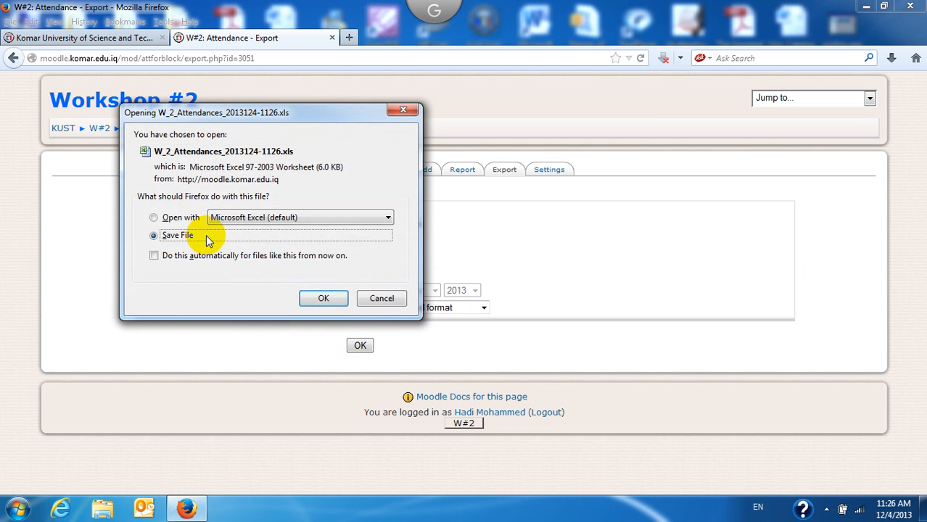
pyautogui.click(327, 297)
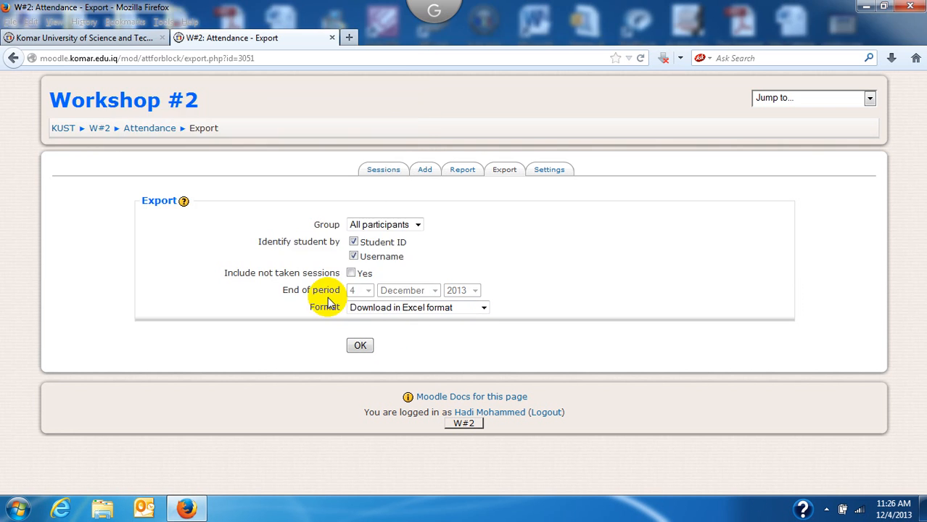
pyautogui.click(58, 108)
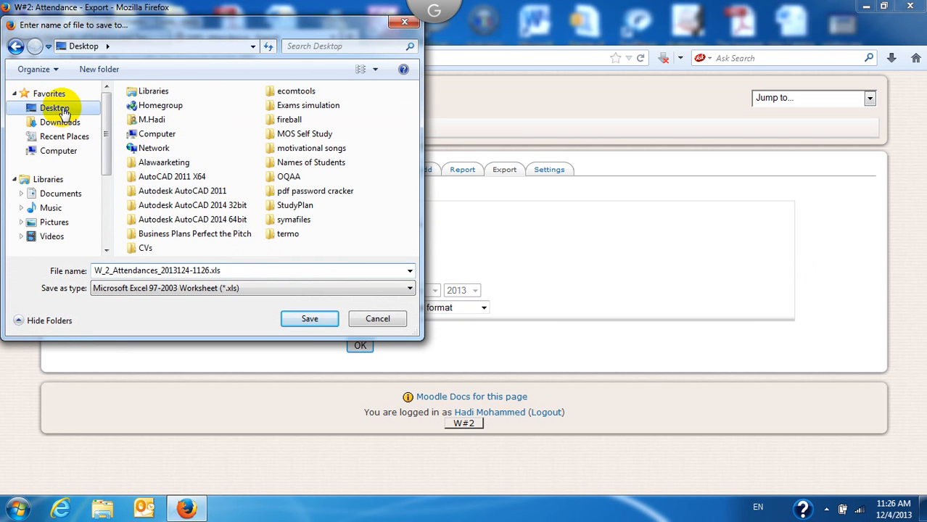
pyautogui.click(306, 319)
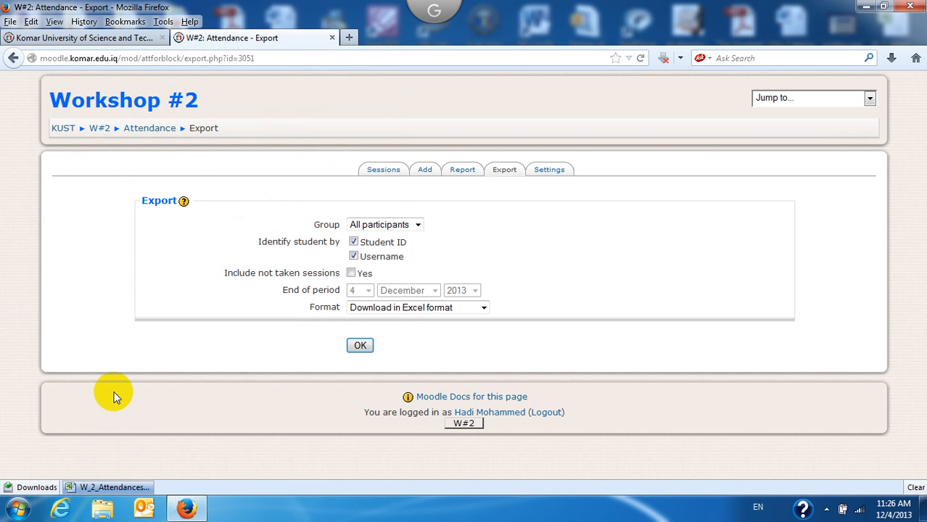
pyautogui.rightClick(93, 488)
# Step: Open the exported .xls, check the column G attendance percentages, close Excel, then go to Moodle's Settings
pyautogui.click(125, 462)
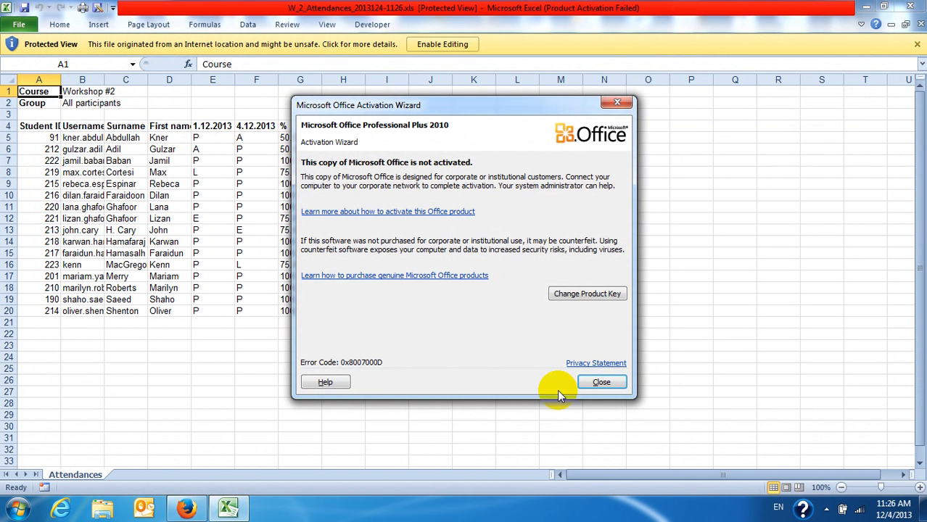
pyautogui.click(601, 382)
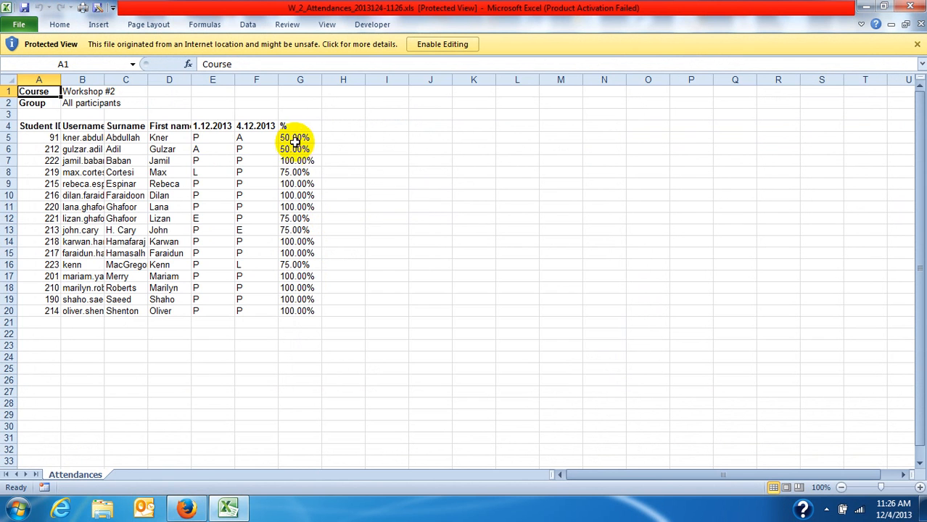
pyautogui.moveTo(293, 139); pyautogui.dragTo(297, 319)
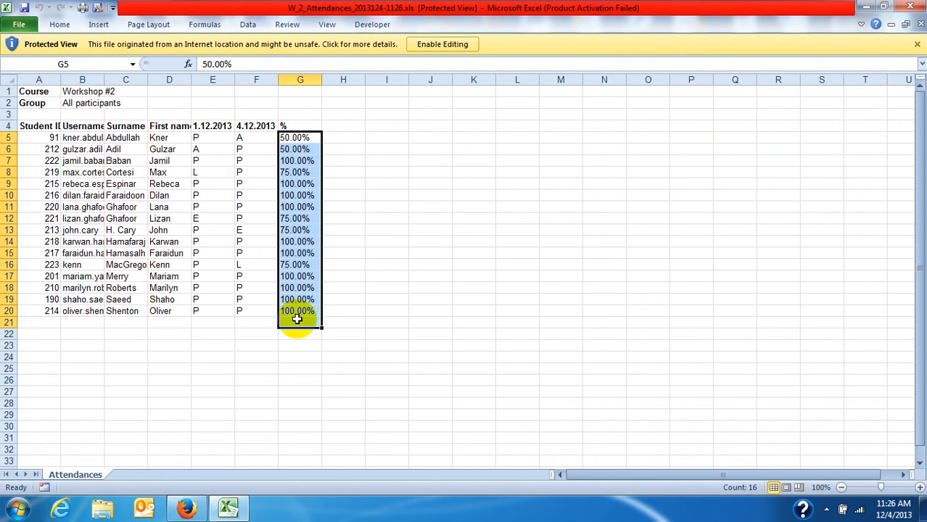
pyautogui.click(381, 172)
pyautogui.click(301, 138)
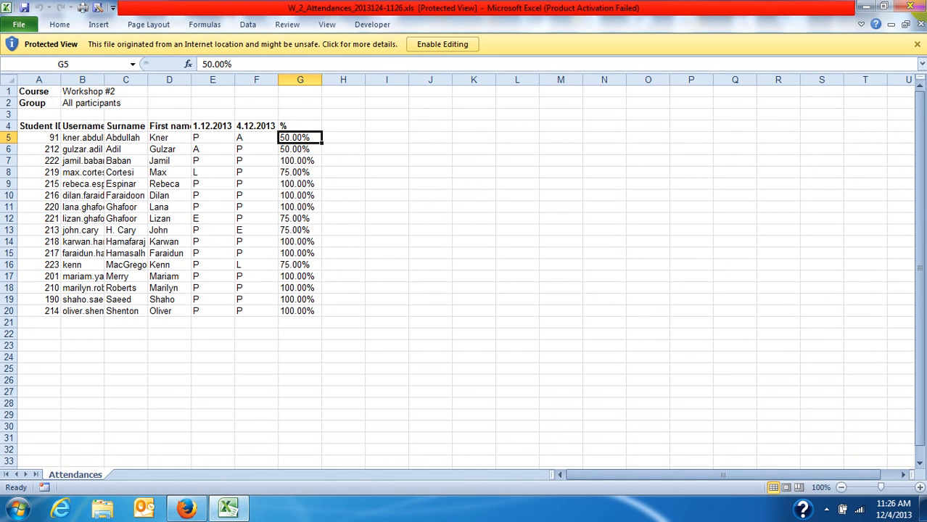
pyautogui.click(911, 7)
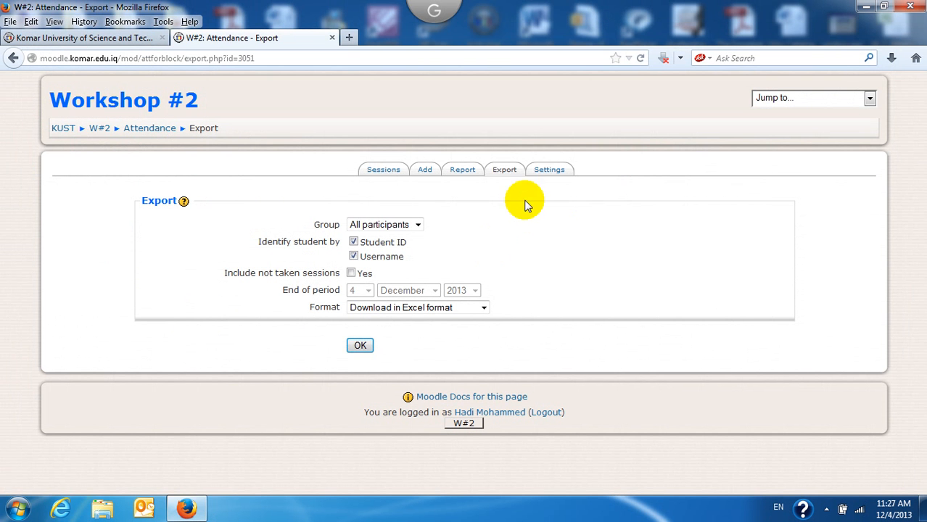
pyautogui.click(550, 170)
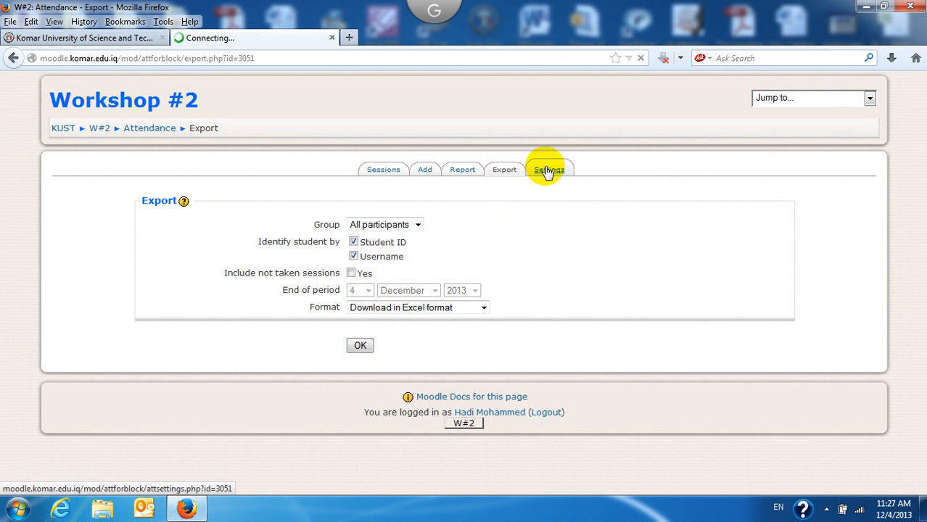
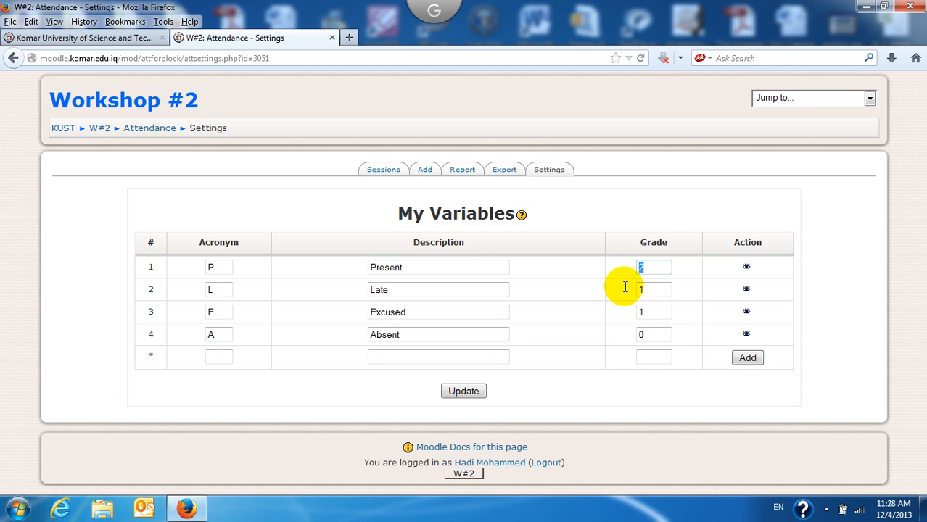
# Step: Check the Present and Late grade values in Attendance settings, then return to Workshop #2
pyautogui.doubleClick(657, 267)
pyautogui.click(658, 266)
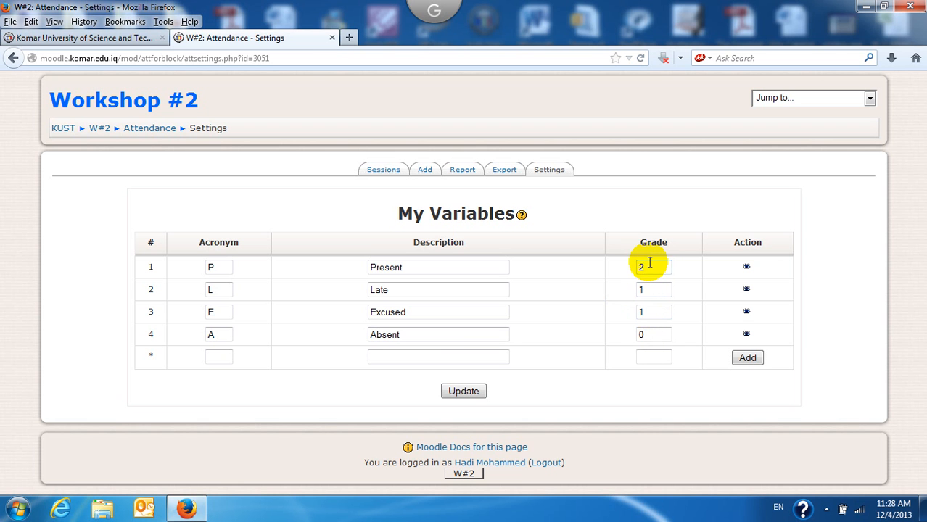
pyautogui.click(651, 293)
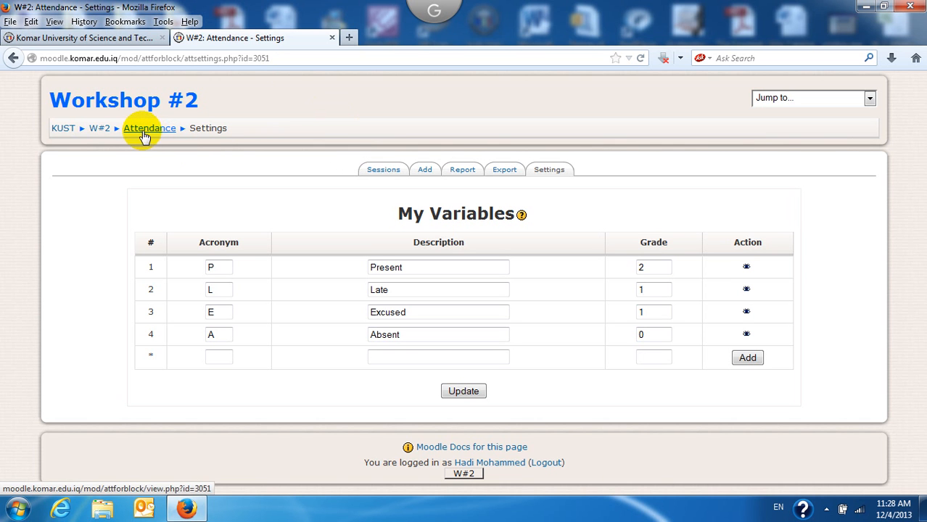
pyautogui.click(102, 131)
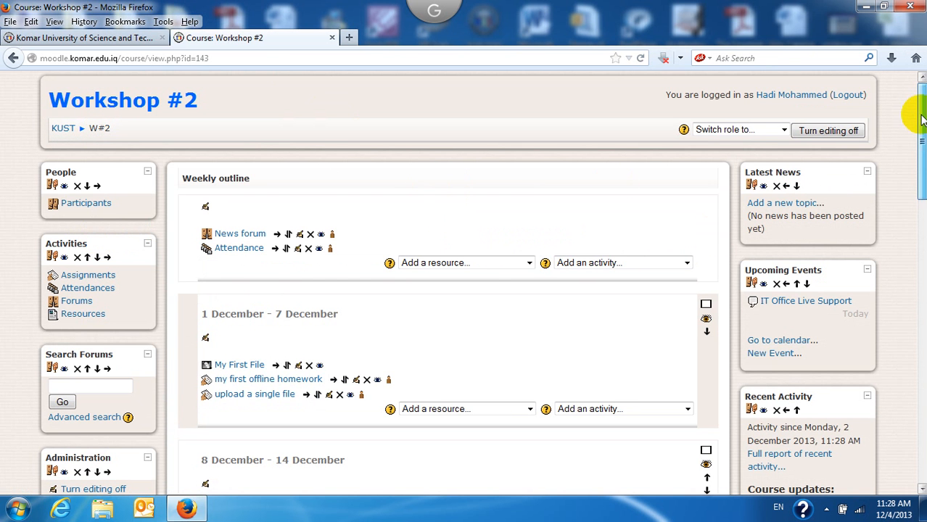
# Step: Scroll to the 1–7 December week and bring up its Add an activity list
pyautogui.moveTo(917, 113)
pyautogui.mouseDown()
pyautogui.moveTo(917, 164)
pyautogui.moveTo(913, 128)
pyautogui.mouseUp()
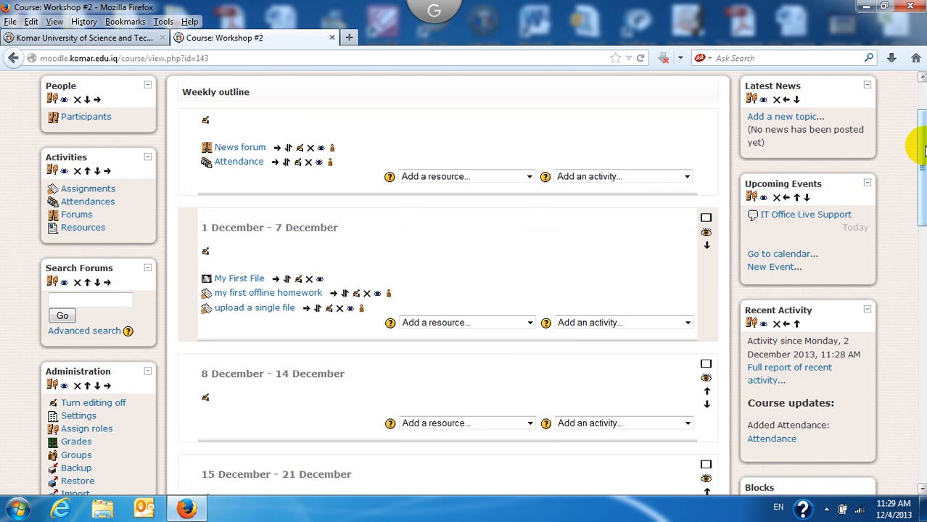
pyautogui.moveTo(919, 145); pyautogui.dragTo(920, 187)
pyautogui.scroll(2, 920, 187)
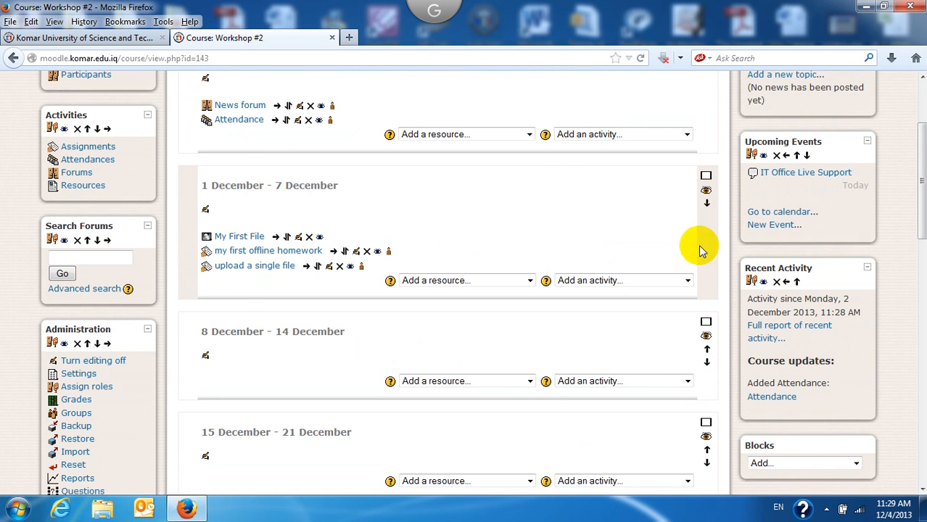
pyautogui.click(686, 282)
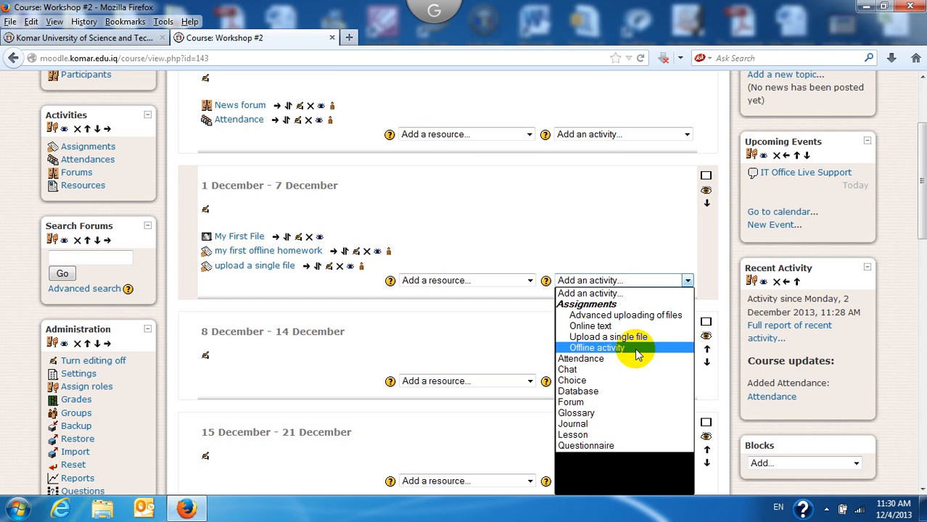
# Step: Dismiss the activity list and add a 'Link to a file or web site' resource to week 1
pyautogui.click(544, 196)
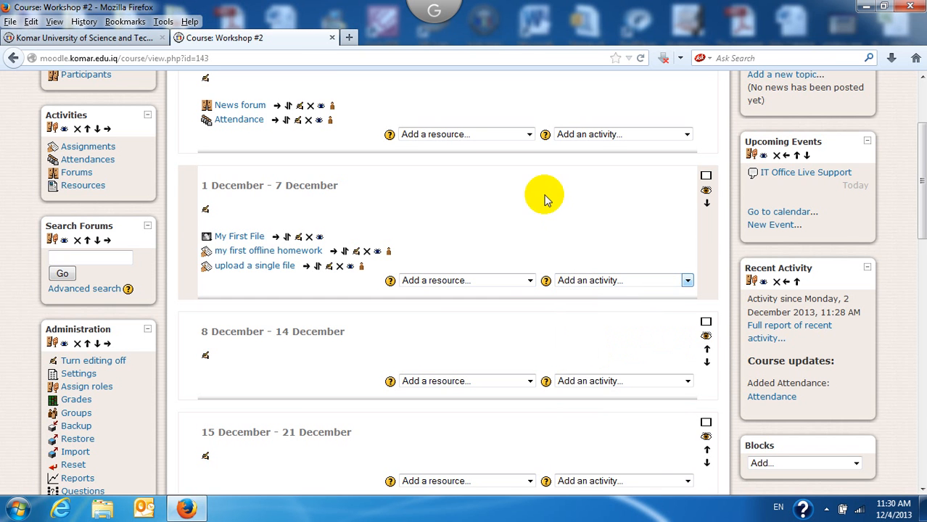
pyautogui.click(529, 281)
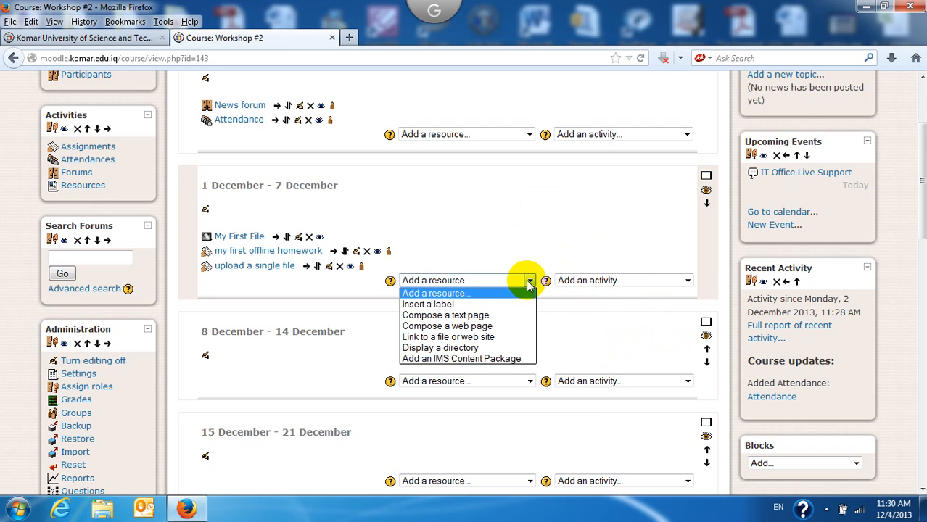
pyautogui.click(467, 347)
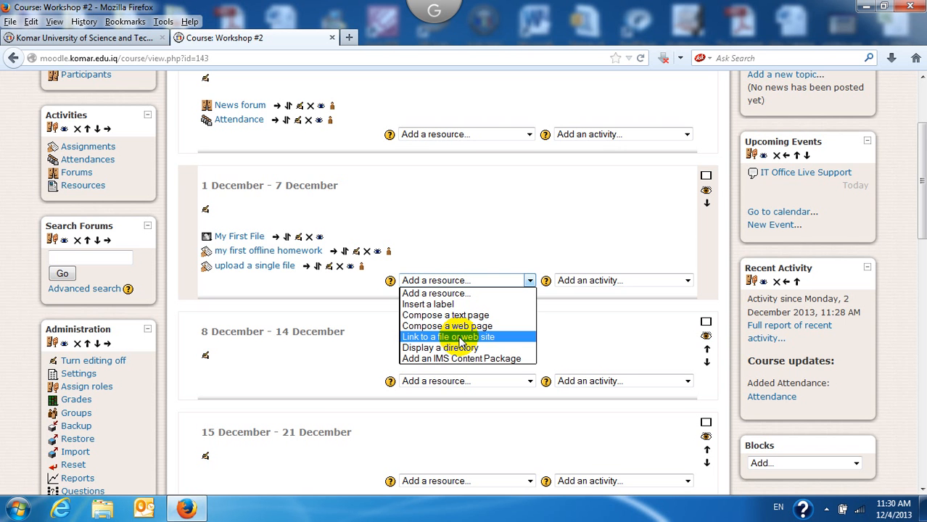
pyautogui.click(530, 282)
pyautogui.click(530, 281)
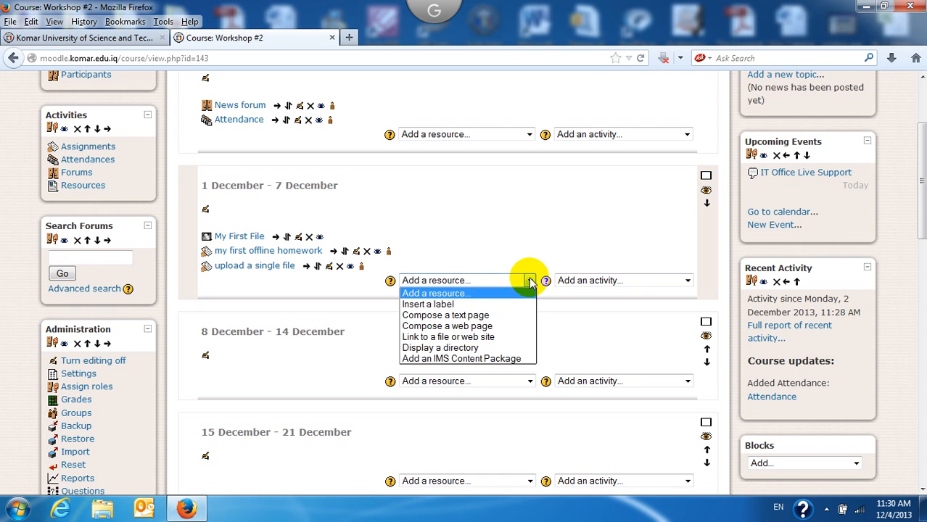
pyautogui.click(465, 338)
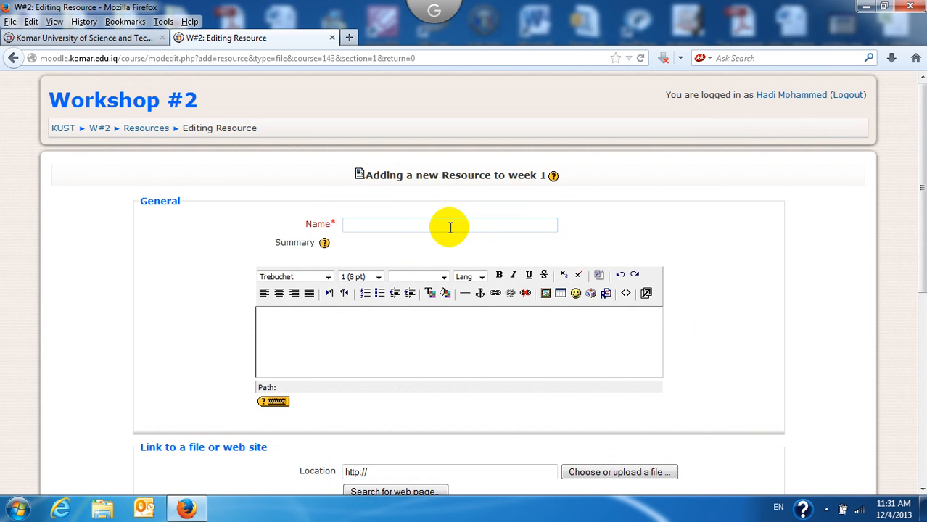
# Step: Enter 'My File' as the resource name, replacing the mistyped 'My Syllubus'
pyautogui.write('My ')
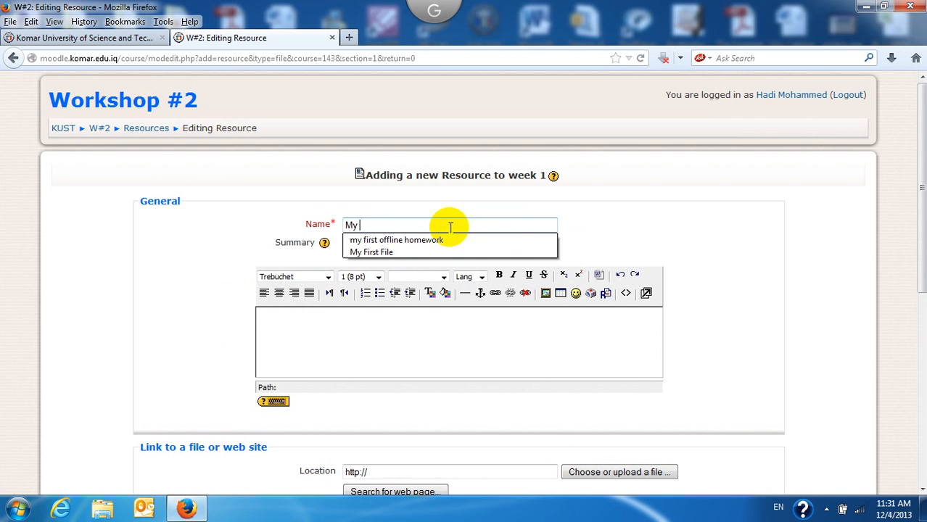
pyautogui.write('Syllu')
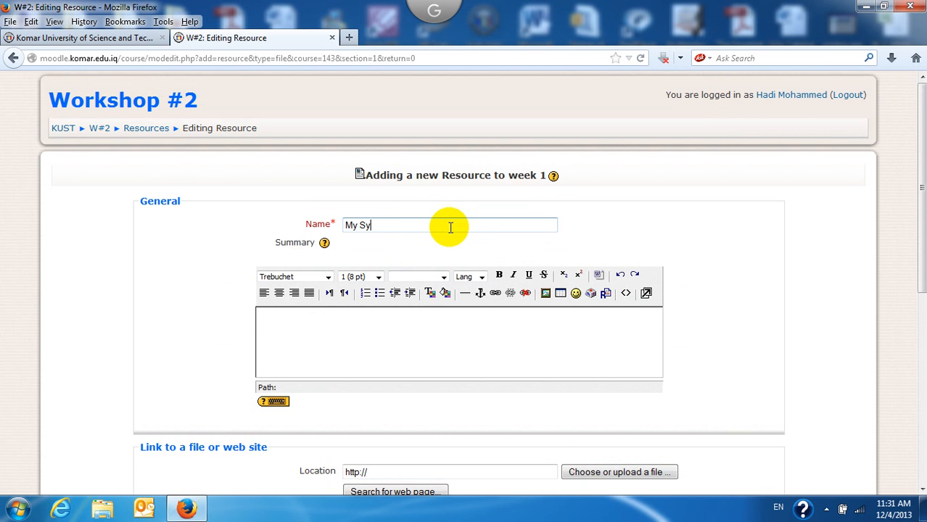
pyautogui.press('BackSpace')
pyautogui.press('BackSpace')
pyautogui.write('u')
pyautogui.press('BackSpace')
pyautogui.write('u')
pyautogui.press('BackSpace')
pyautogui.write('lubus')
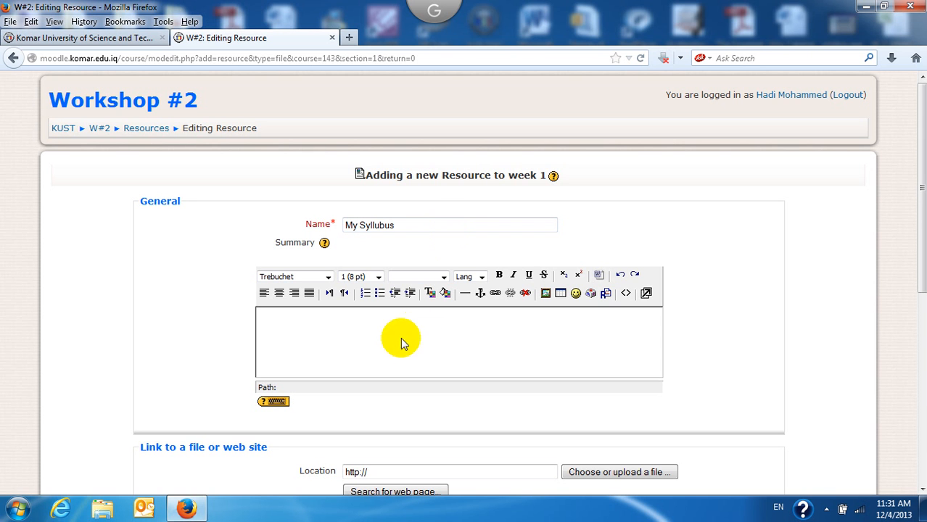
pyautogui.click(384, 320)
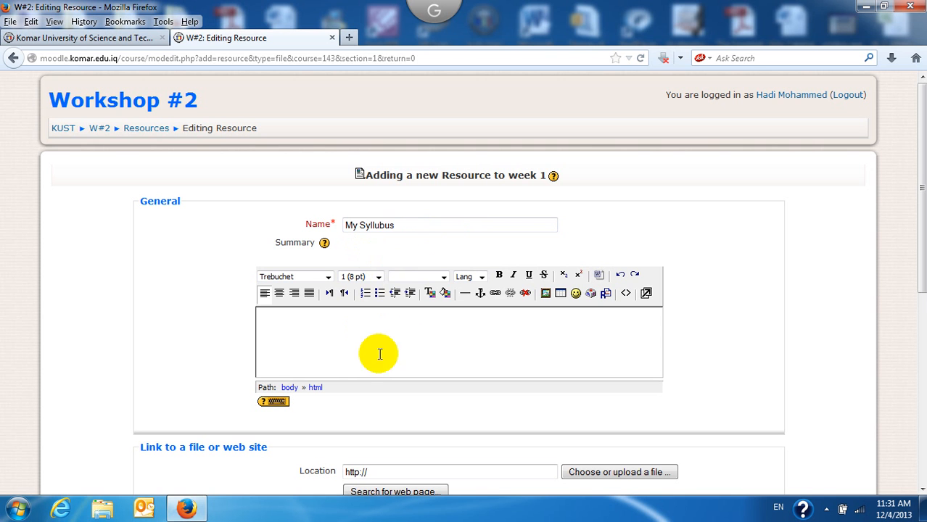
pyautogui.click(403, 228)
pyautogui.press('BackSpace')
pyautogui.press('BackSpace')
pyautogui.press('BackSpace')
pyautogui.press('BackSpace')
pyautogui.press('BackSpace')
pyautogui.press('BackSpace')
pyautogui.press('BackSpace')
pyautogui.press('BackSpace')
pyautogui.press('BackSpace')
pyautogui.press('BackSpace')
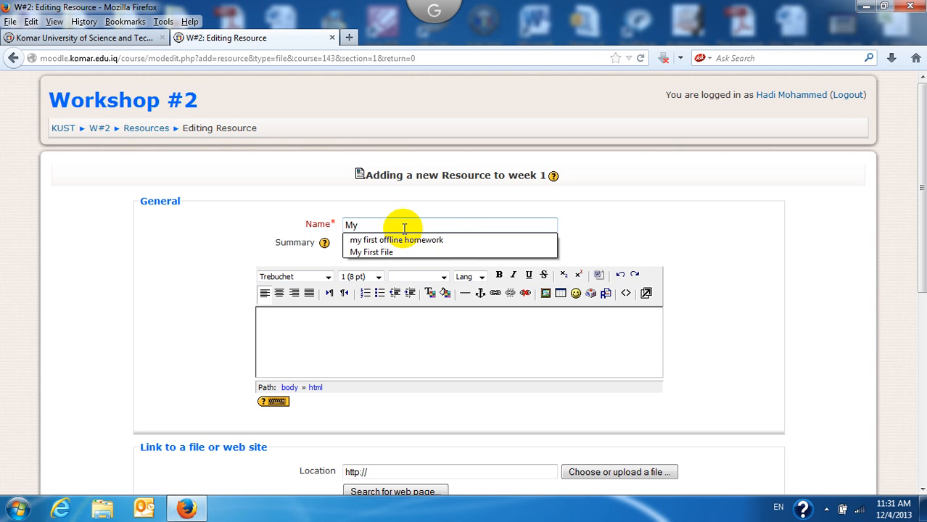
pyautogui.write('File')
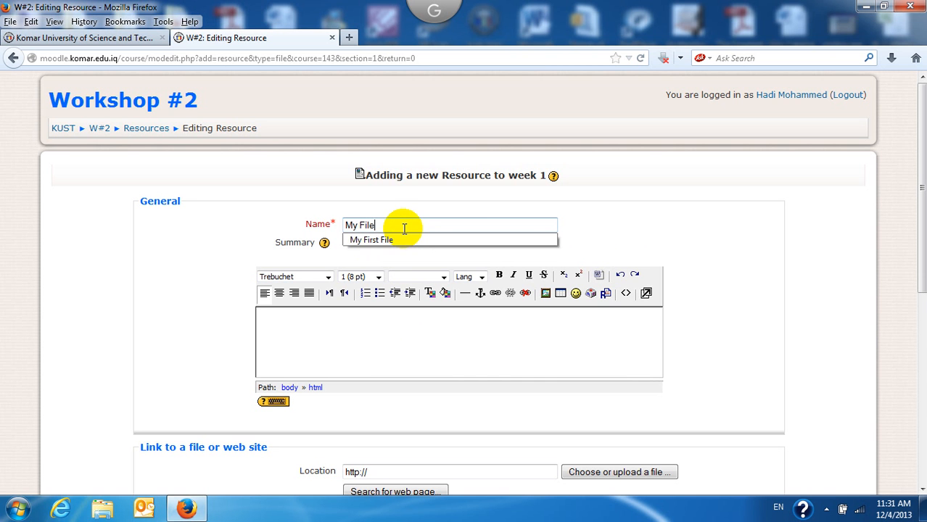
# Step: Write the summary 'This file is helping students'
pyautogui.click(378, 323)
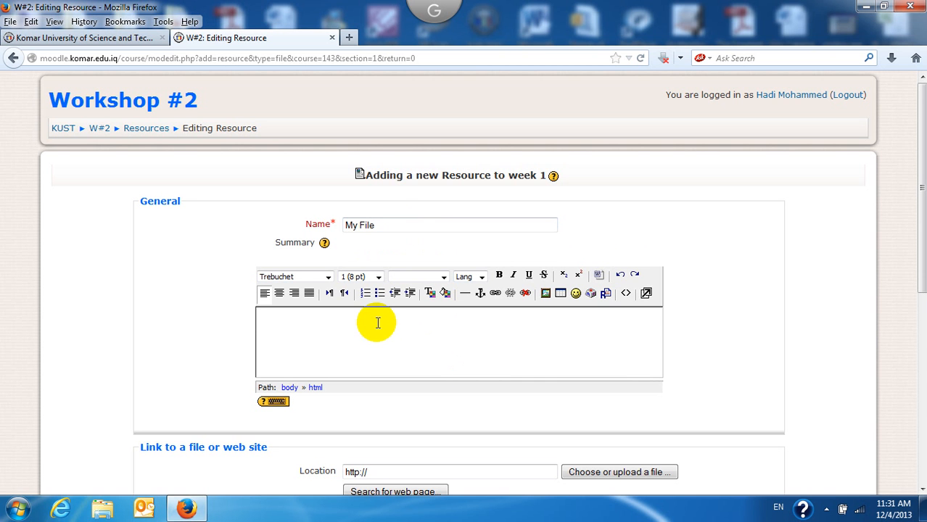
pyautogui.write('This')
pyautogui.write('file is')
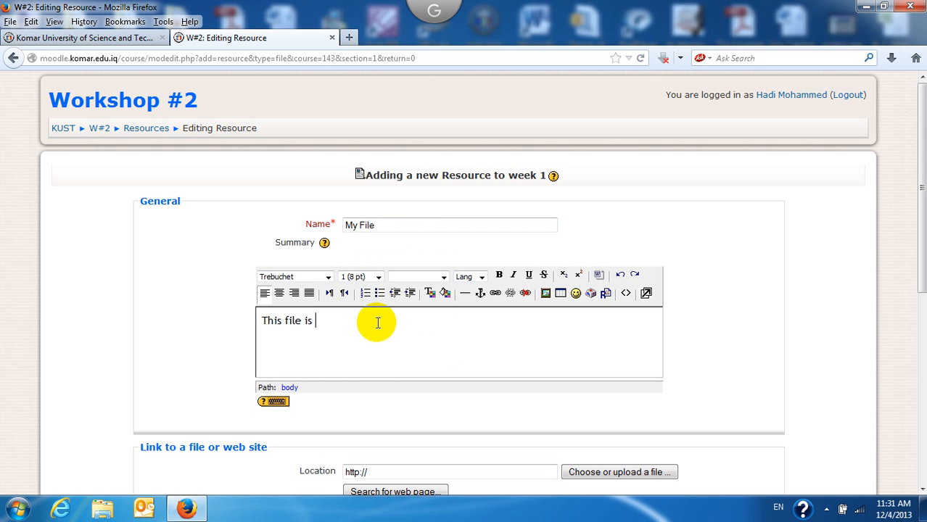
pyautogui.write(' helping students')
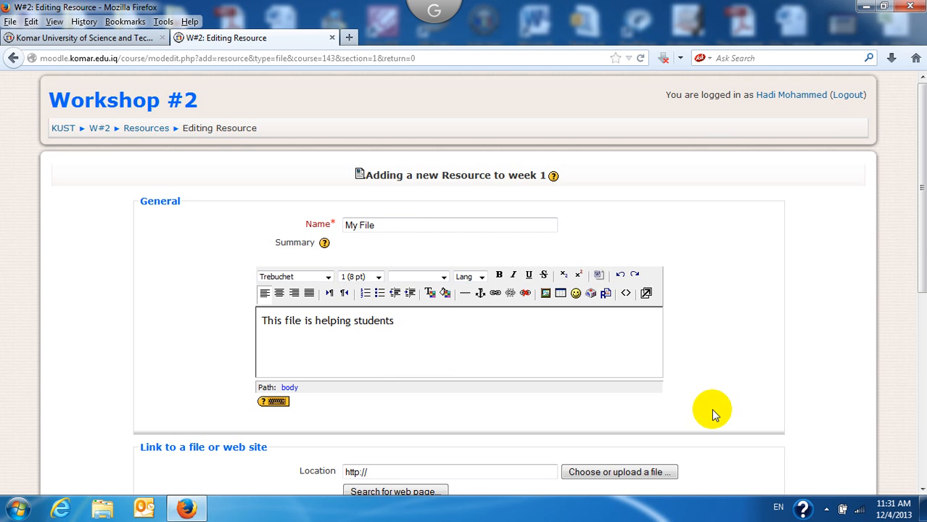
pyautogui.moveTo(922, 217); pyautogui.dragTo(922, 304)
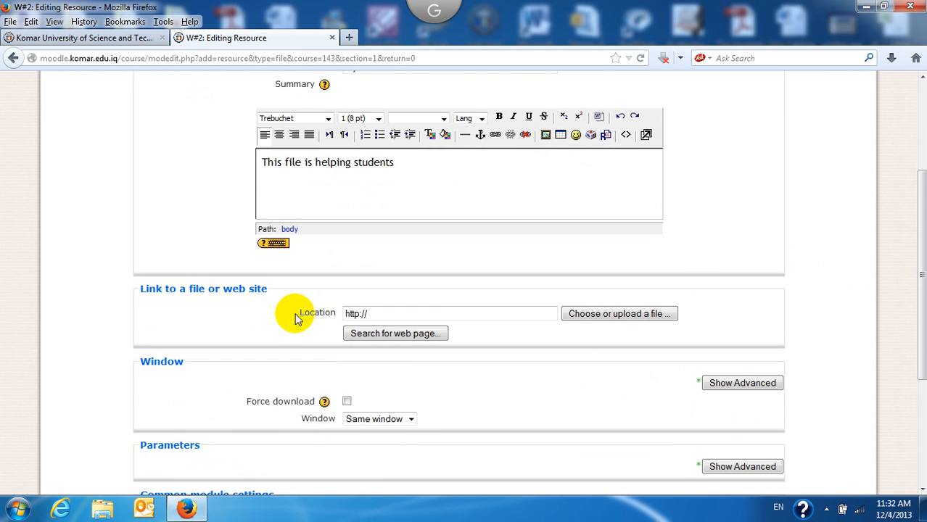
# Step: Open the course file picker for Location and switch to its upload form
pyautogui.click(619, 318)
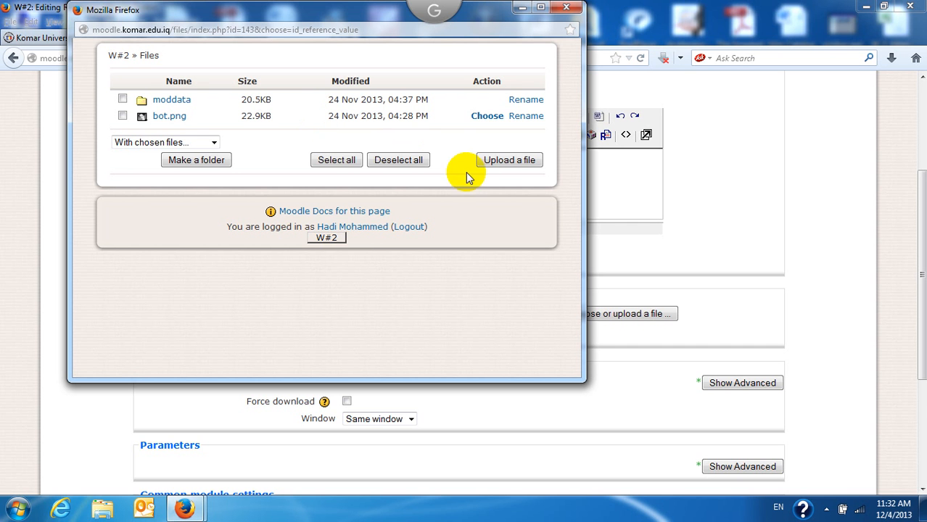
pyautogui.click(509, 164)
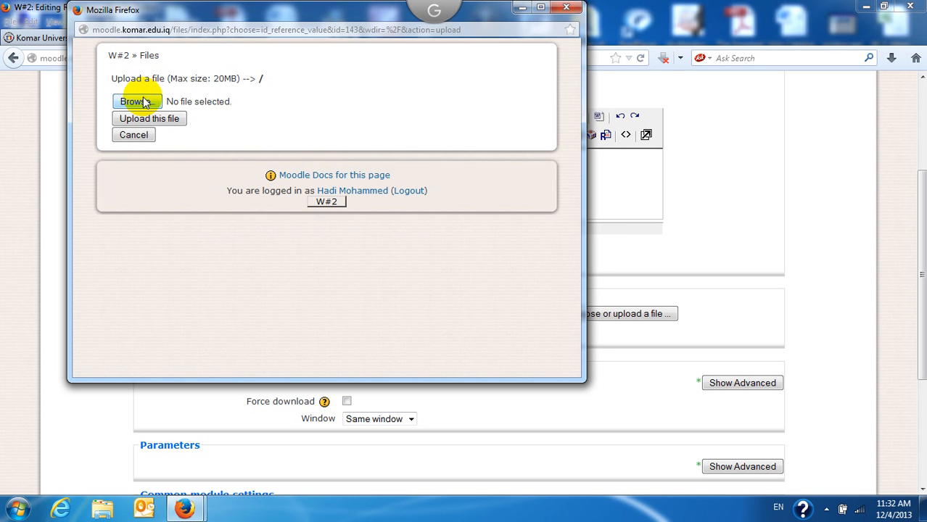
# Step: Select the Arabic-named PNG image on the Desktop as the file to upload
pyautogui.click(138, 102)
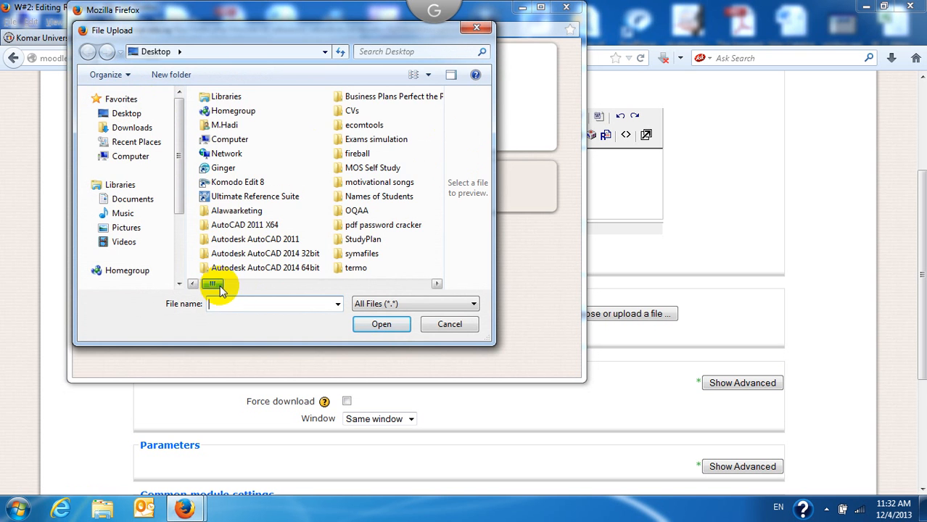
pyautogui.moveTo(220, 288); pyautogui.dragTo(399, 285)
pyautogui.click(323, 168)
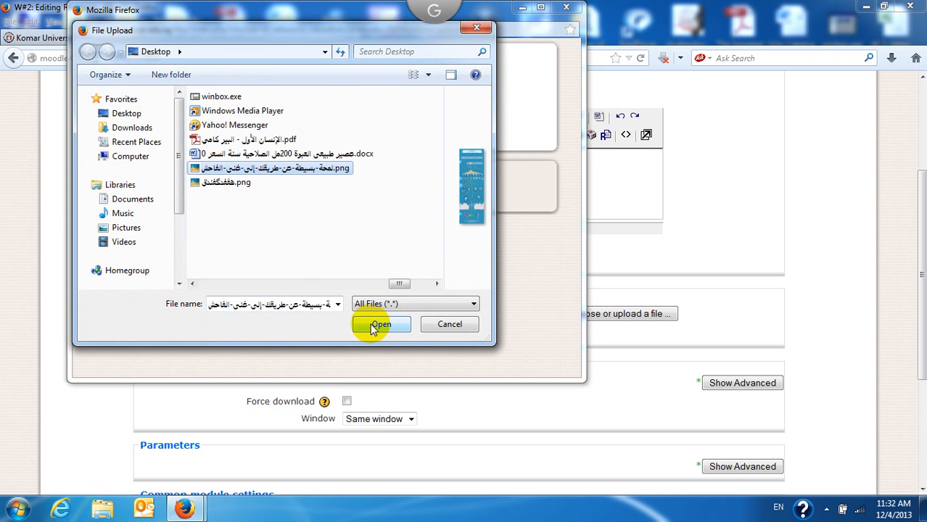
pyautogui.click(378, 324)
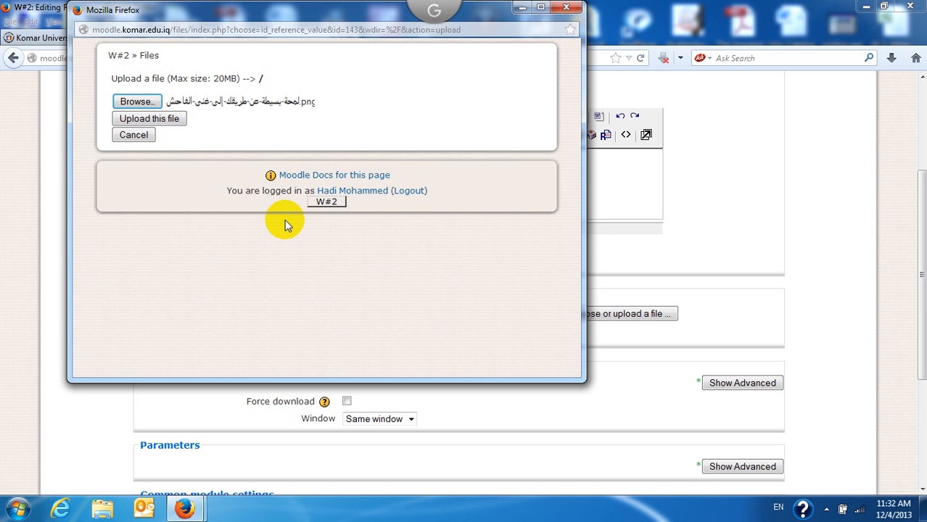
# Step: Upload the 844.8KB PNG to course files and choose it as the resource location
pyautogui.click(147, 120)
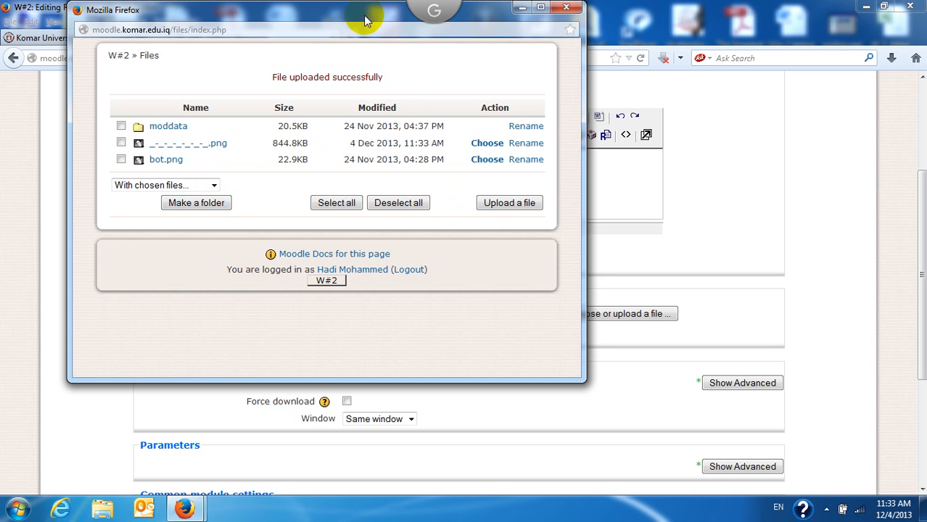
pyautogui.moveTo(364, 14); pyautogui.dragTo(363, 40)
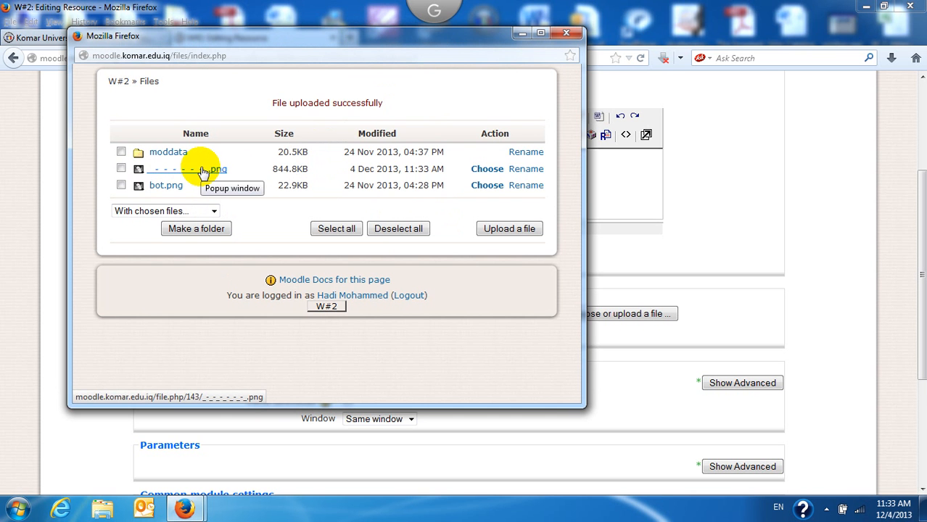
pyautogui.click(486, 169)
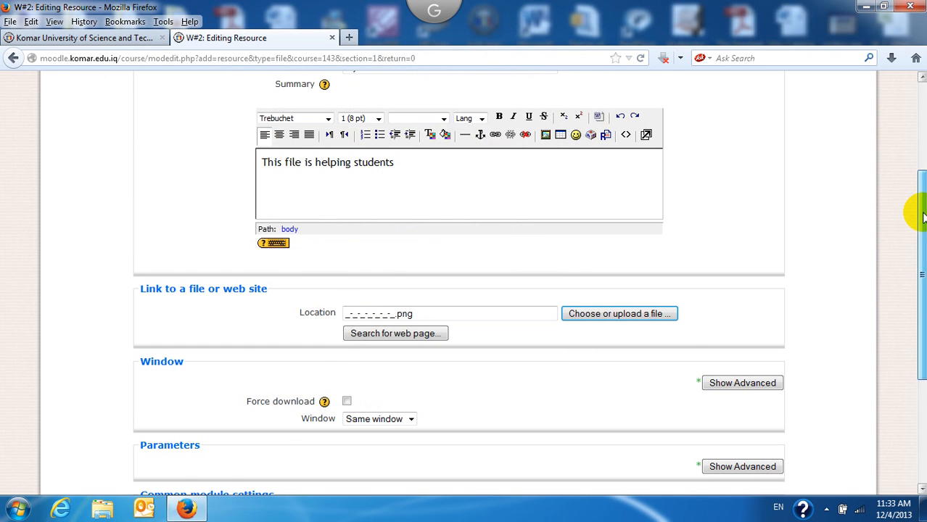
# Step: Save the My File resource and return to the Workshop #2 course
pyautogui.scroll(-2, 918, 225)
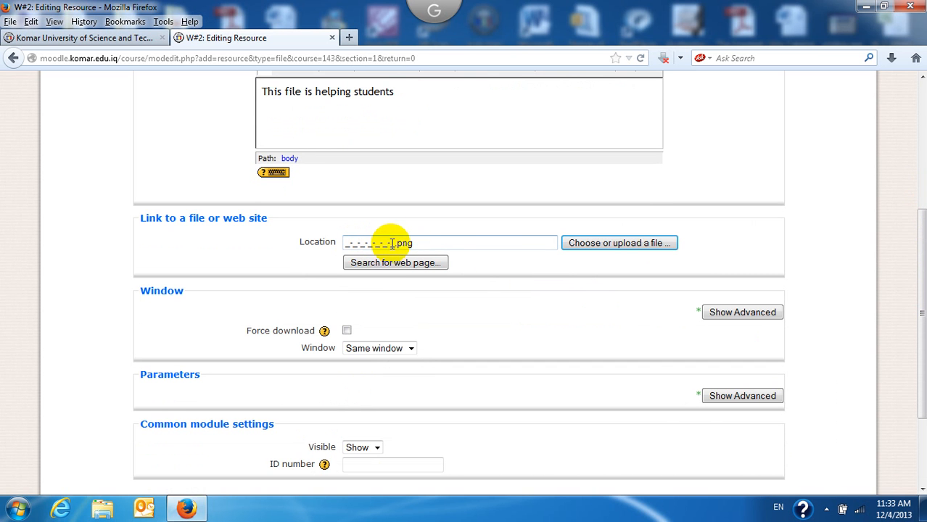
pyautogui.moveTo(911, 254); pyautogui.dragTo(911, 373)
pyautogui.click(379, 388)
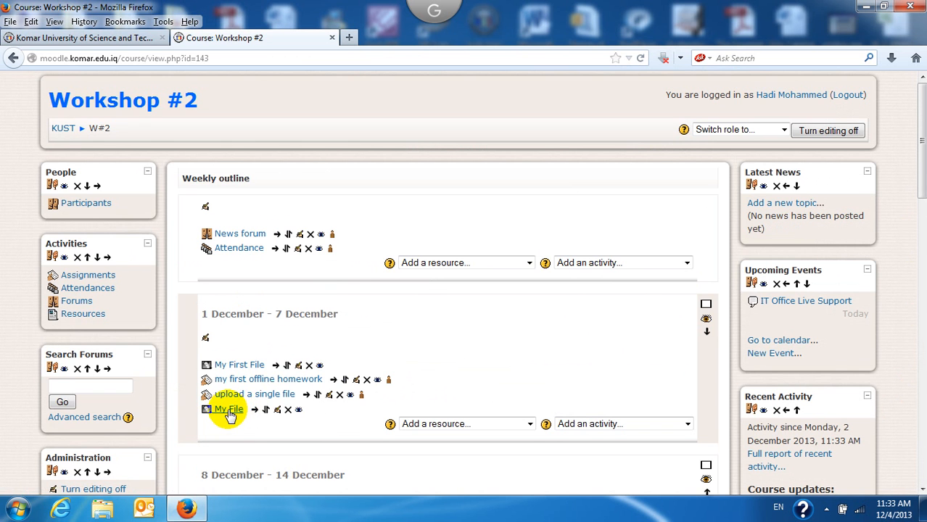
# Step: Open My File and view the uploaded Arabic infographic image
pyautogui.click(231, 413)
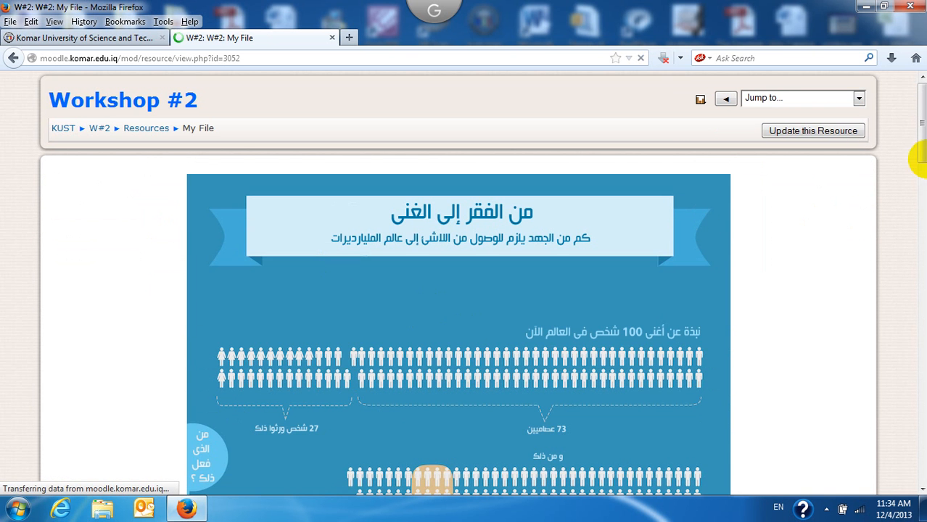
pyautogui.moveTo(919, 129); pyautogui.dragTo(918, 95)
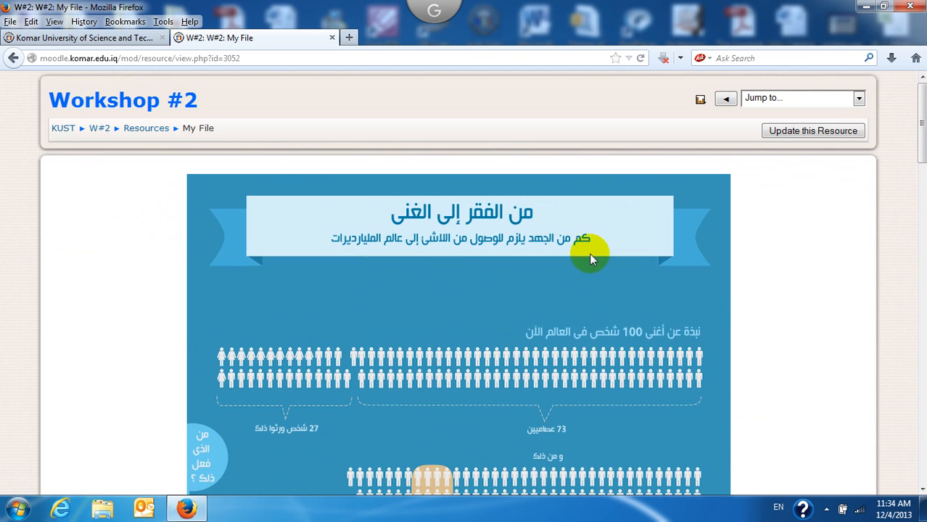
pyautogui.rightClick(549, 245)
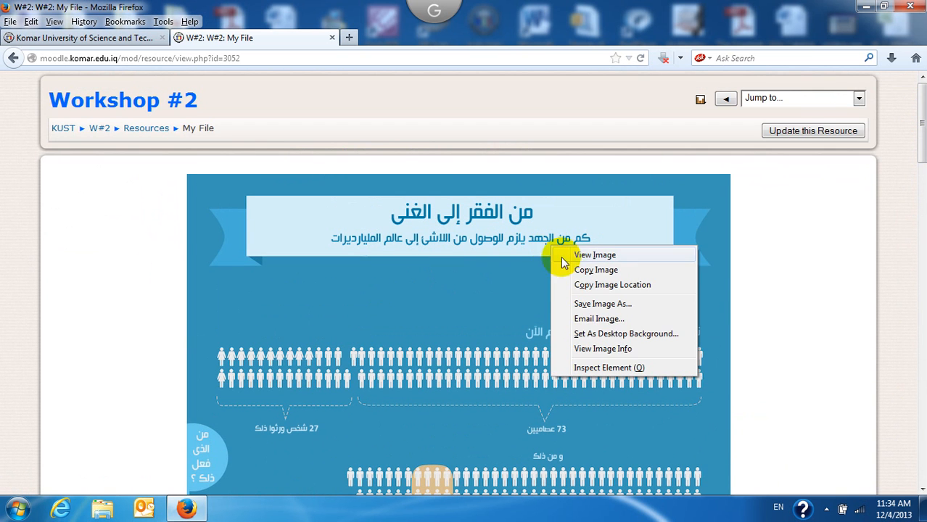
pyautogui.click(100, 183)
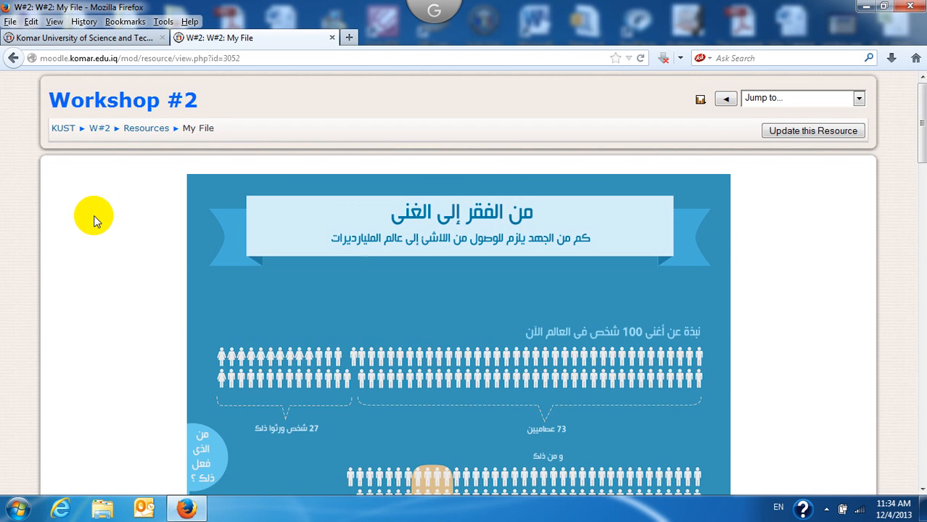
# Step: Go back to Workshop #2 and scroll the page to confirm My File is listed
pyautogui.click(97, 133)
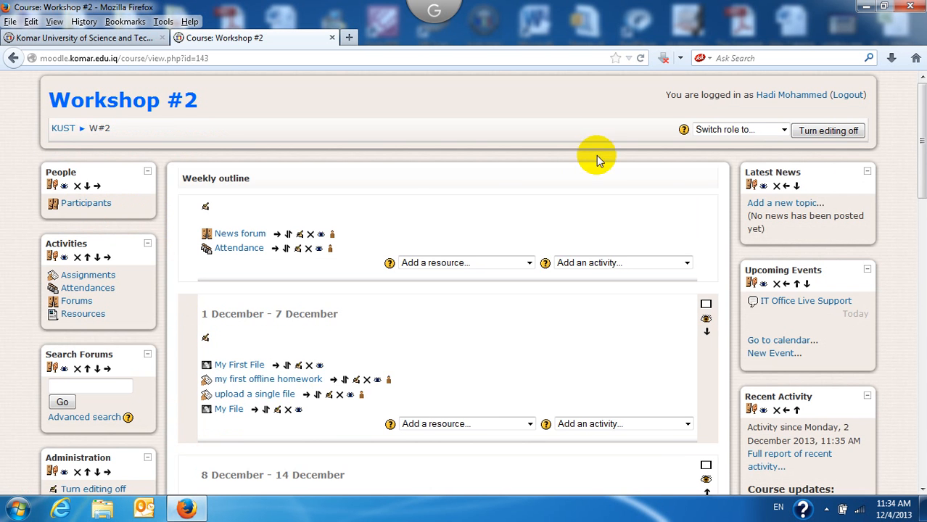
pyautogui.moveTo(920, 80); pyautogui.dragTo(917, 188)
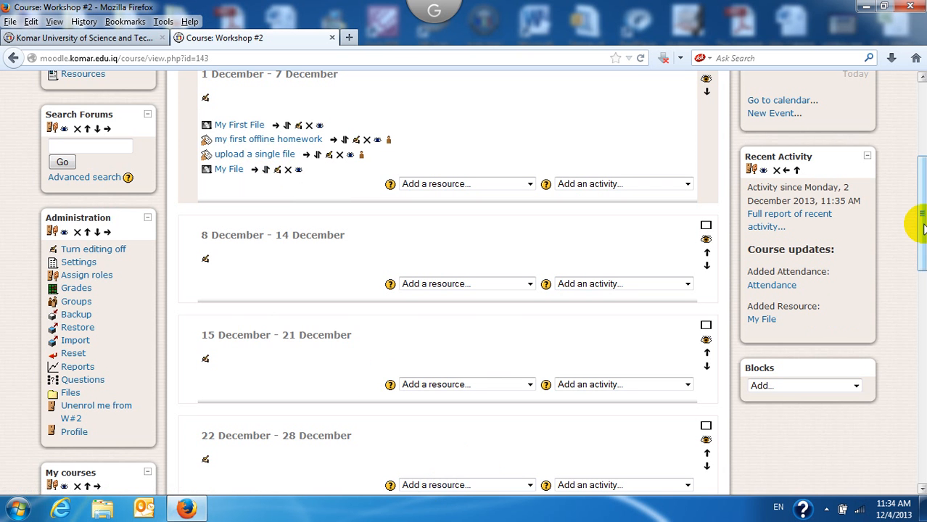
pyautogui.moveTo(920, 216); pyautogui.dragTo(922, 236)
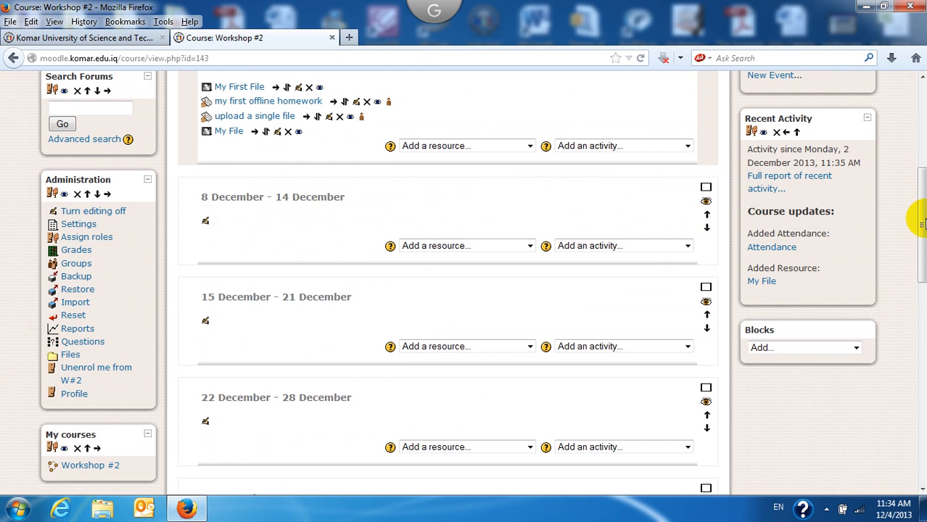
pyautogui.moveTo(923, 220); pyautogui.dragTo(34, 255)
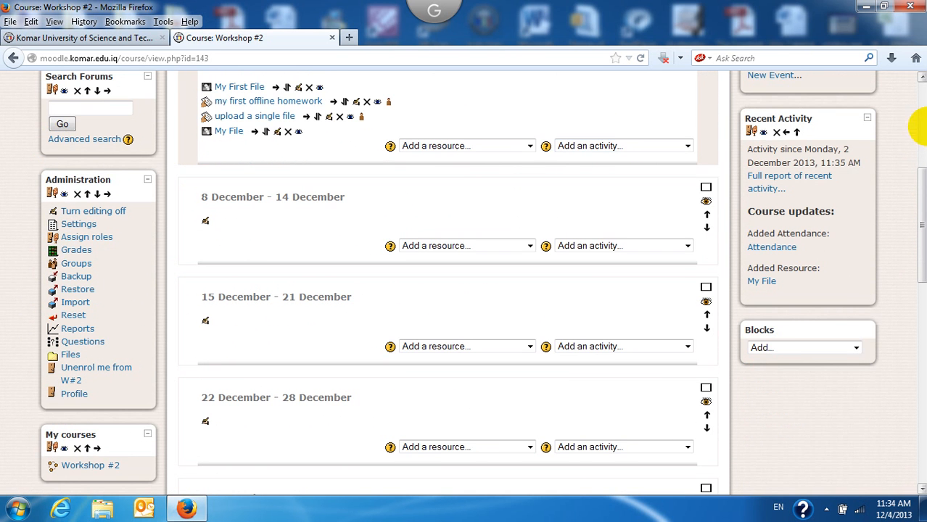
pyautogui.moveTo(923, 181); pyautogui.dragTo(911, 59)
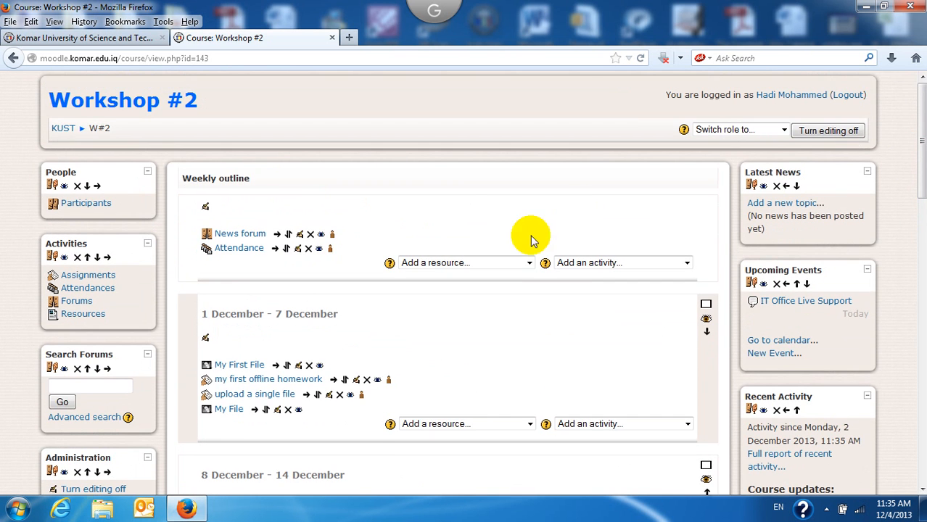